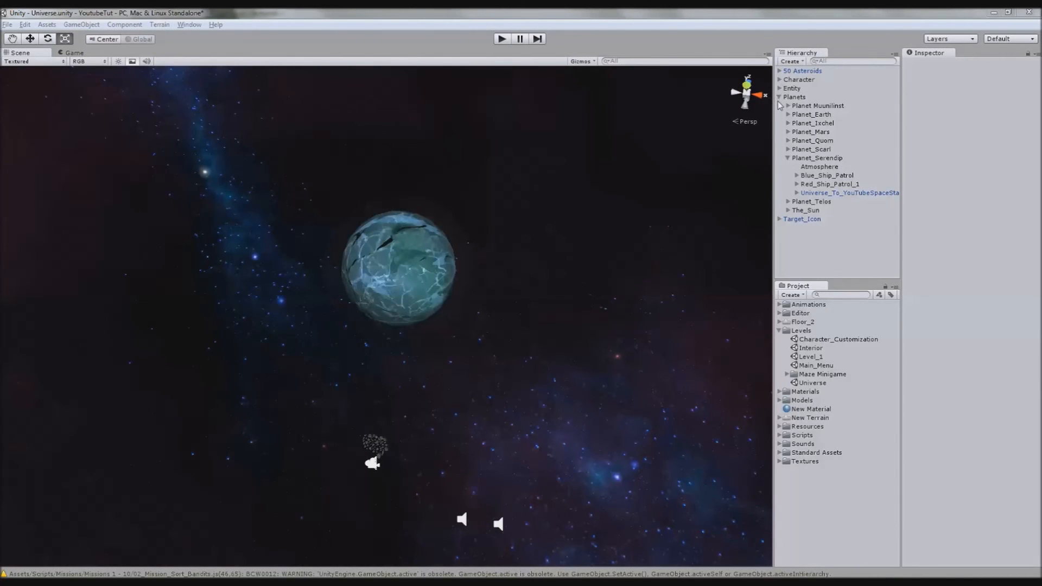
Inspect the planet from Top view and browse the 50 Asteroids group's children in the Hierarchy.
right_click_drag(611, 269, 463, 304)
scroll(463, 304, "up", 3)
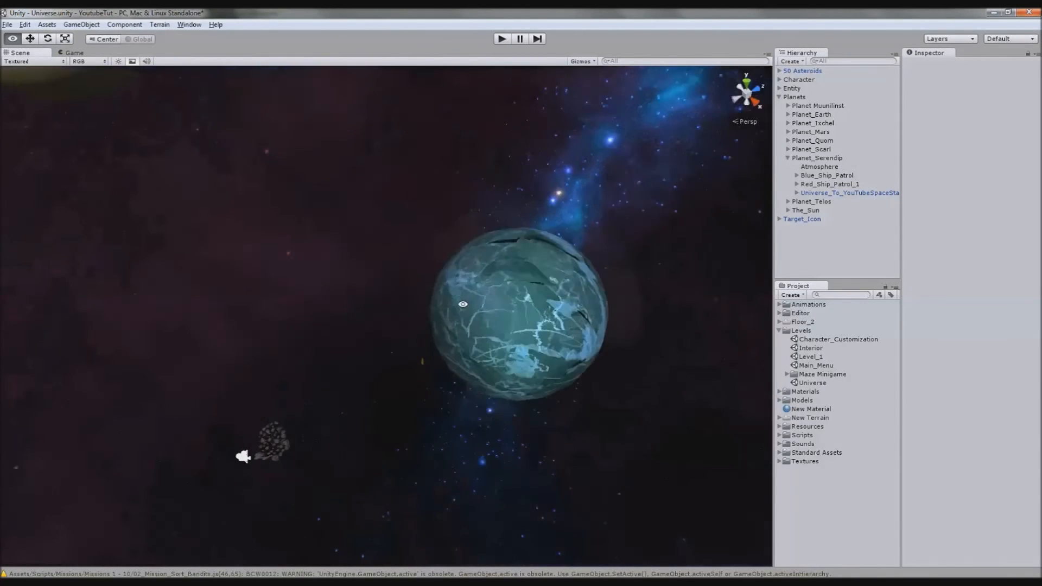
scroll(458, 356, "down", 3)
scroll(458, 356, "down", 3)
scroll(466, 349, "down", 3)
scroll(466, 390, "down", 2)
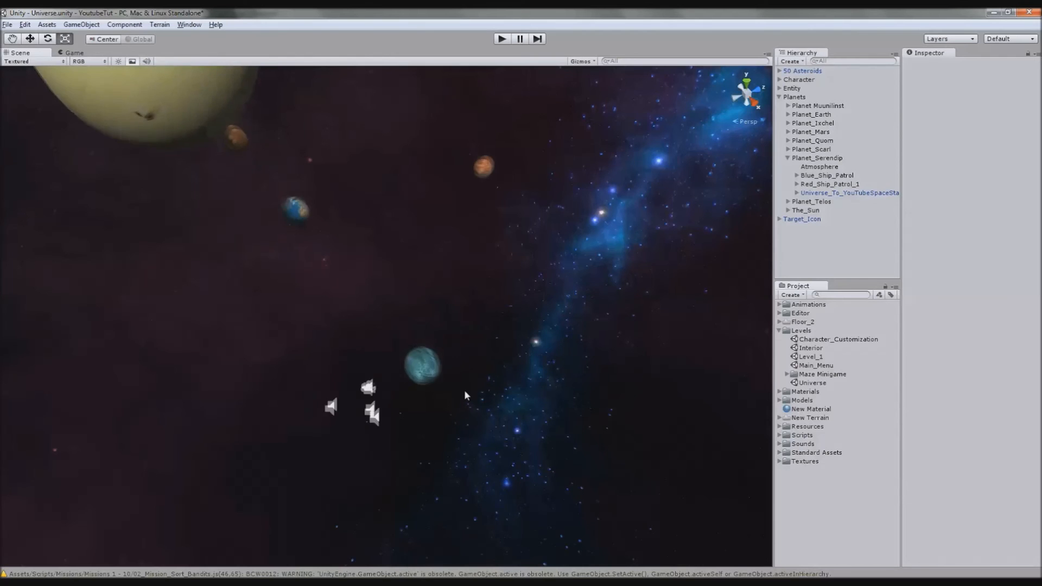
scroll(465, 390, "down", 3)
scroll(452, 397, "down", 3)
scroll(449, 395, "down", 3)
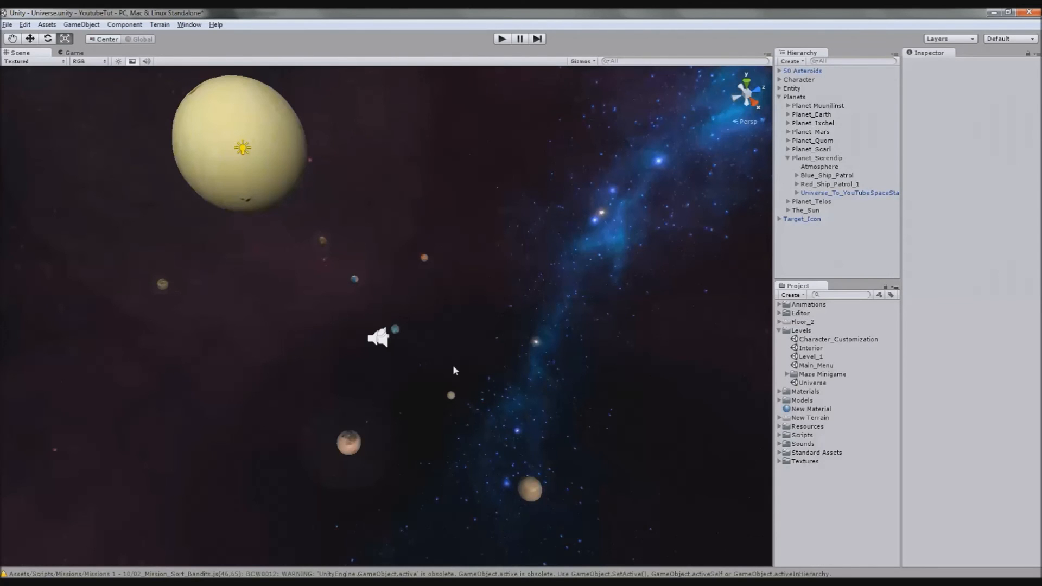
scroll(452, 365, "up", 3)
scroll(399, 311, "up", 3)
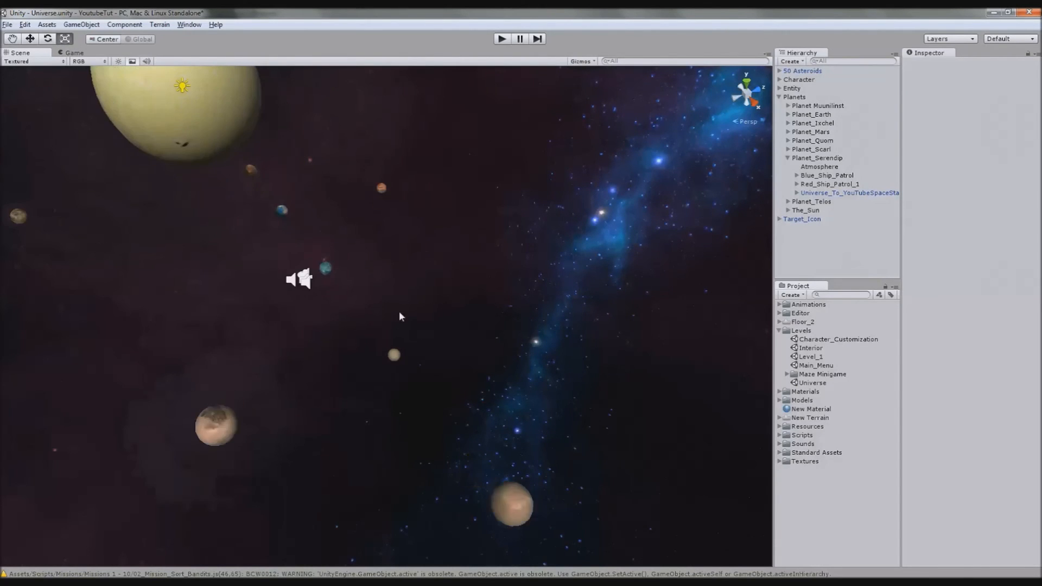
scroll(430, 328, "up", 3)
scroll(430, 328, "up", 2)
scroll(428, 332, "up", 3)
scroll(489, 330, "up", 2)
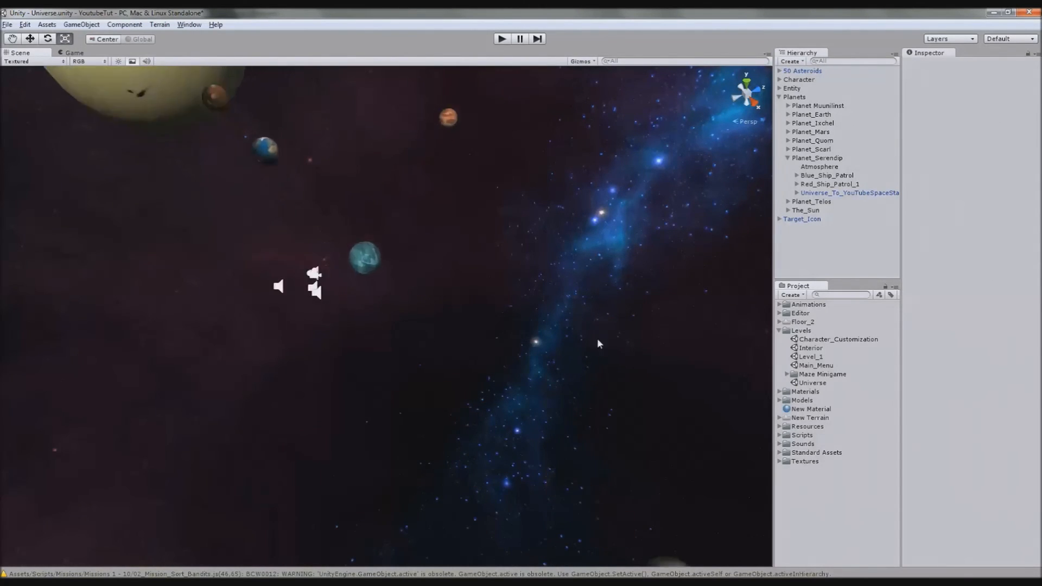
scroll(523, 328, "up", 2)
scroll(524, 329, "down", 3)
scroll(436, 333, "up", 3)
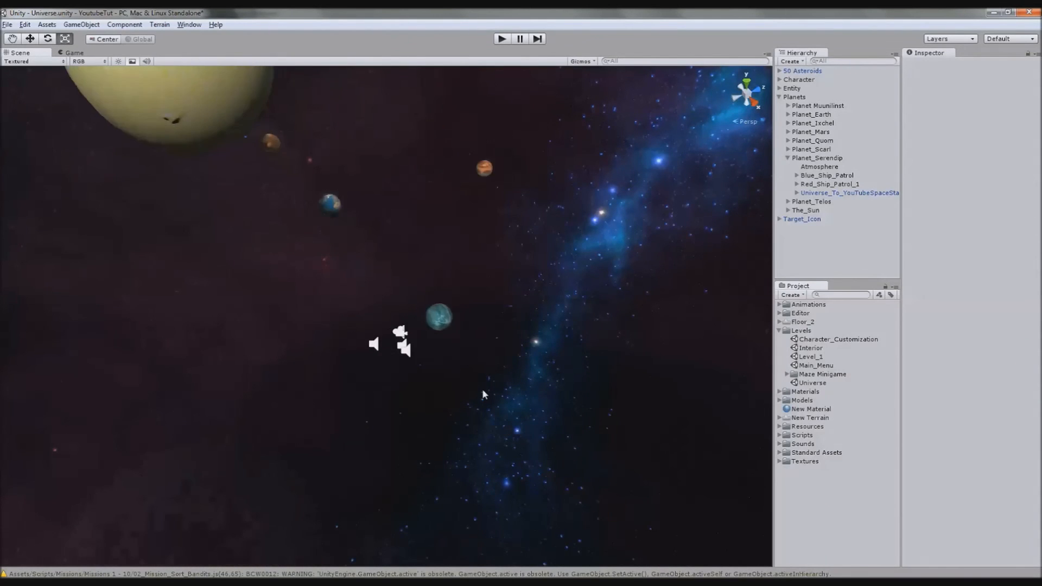
scroll(482, 388, "up", 3)
scroll(482, 388, "up", 2)
scroll(526, 403, "up", 3)
scroll(526, 402, "down", 3)
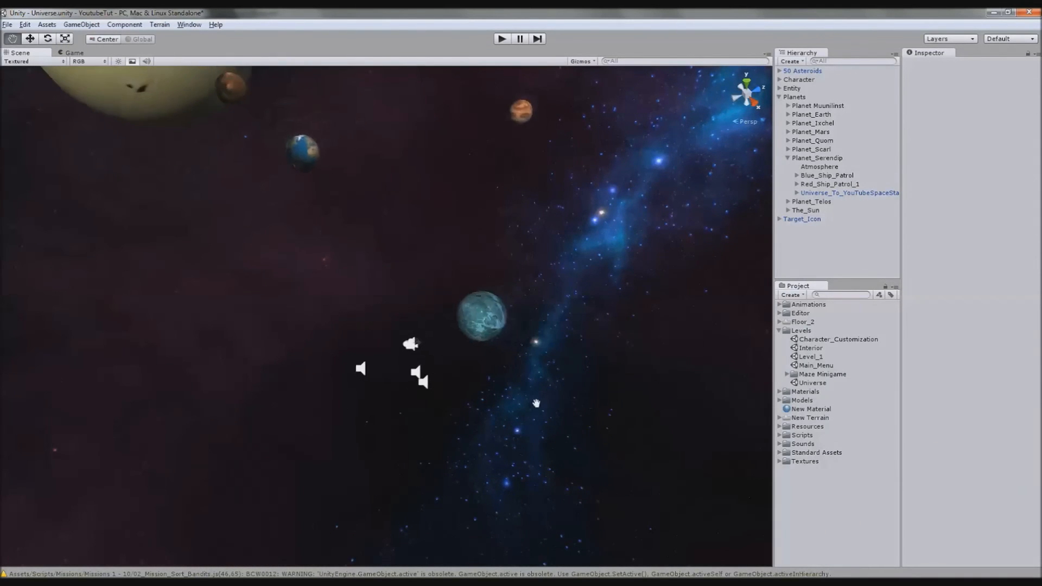
scroll(377, 416, "down", 2)
scroll(377, 416, "down", 3)
scroll(488, 439, "down", 3)
scroll(473, 432, "down", 2)
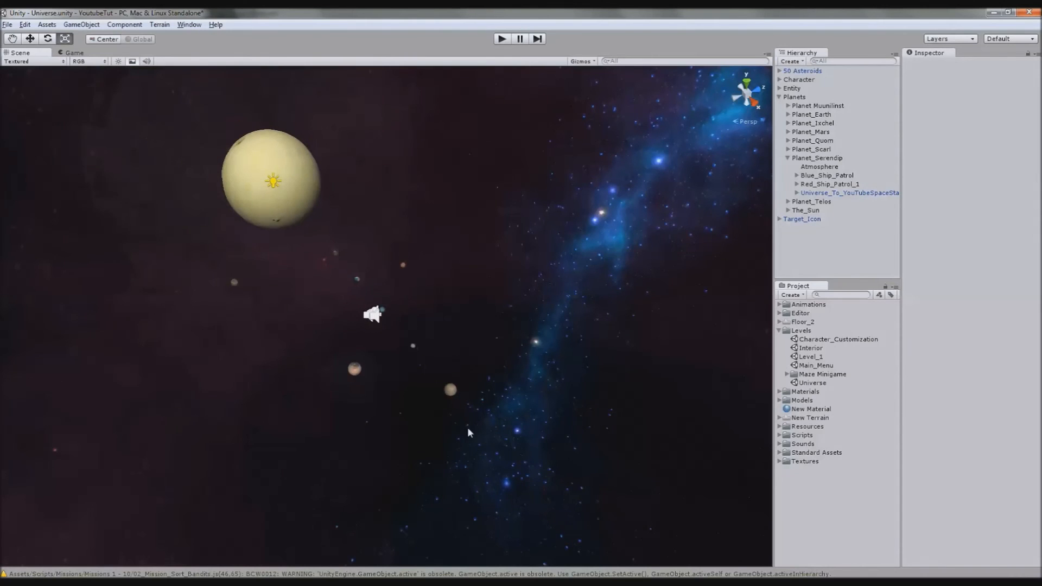
scroll(464, 432, "down", 1)
left_click_drag(454, 438, 336, 391, "alt")
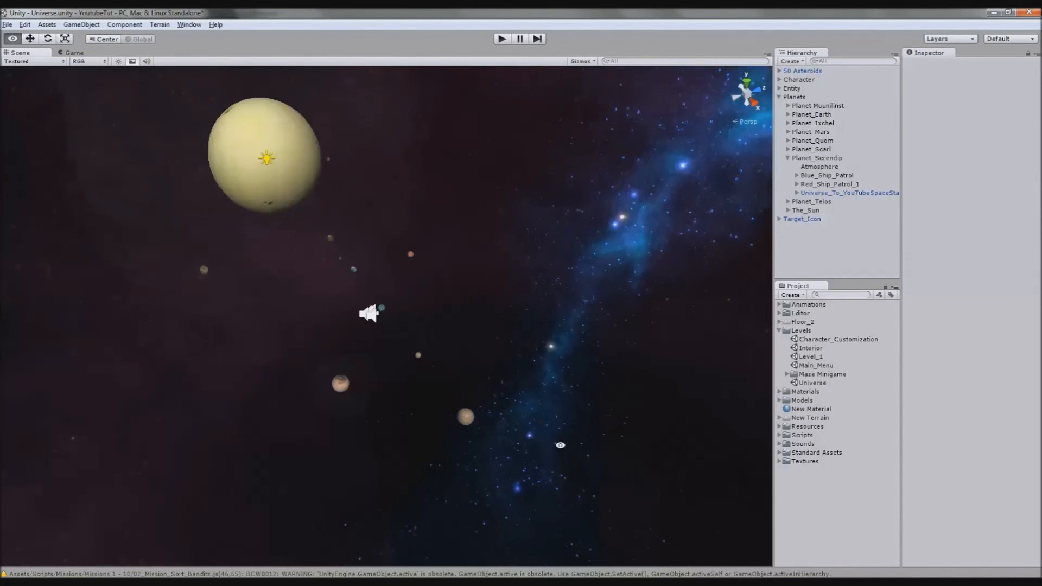
scroll(350, 407, "up", 3)
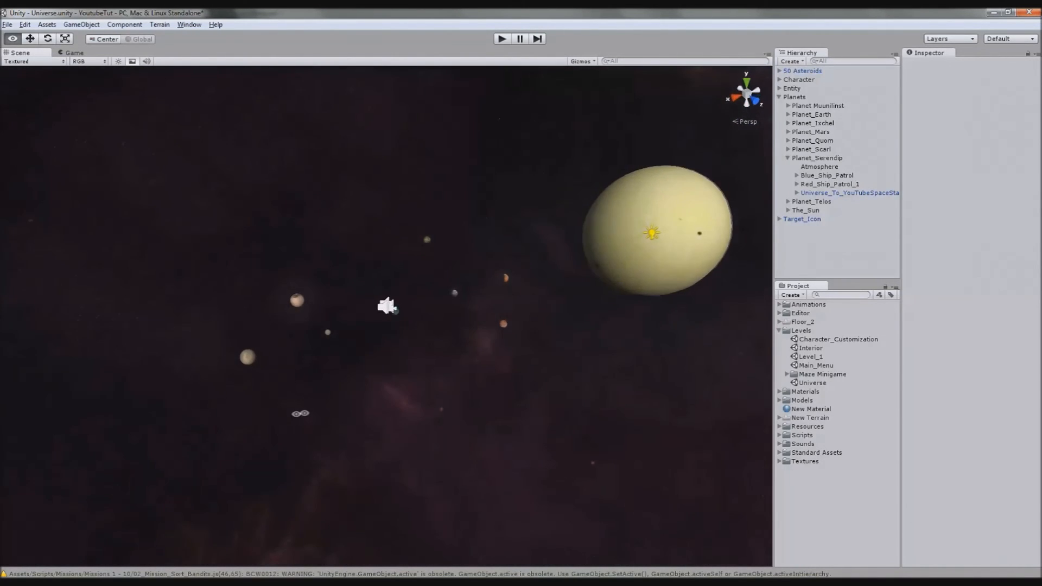
scroll(391, 391, "up", 5)
scroll(489, 342, "up", 3)
scroll(521, 327, "up", 3)
scroll(521, 326, "up", 4)
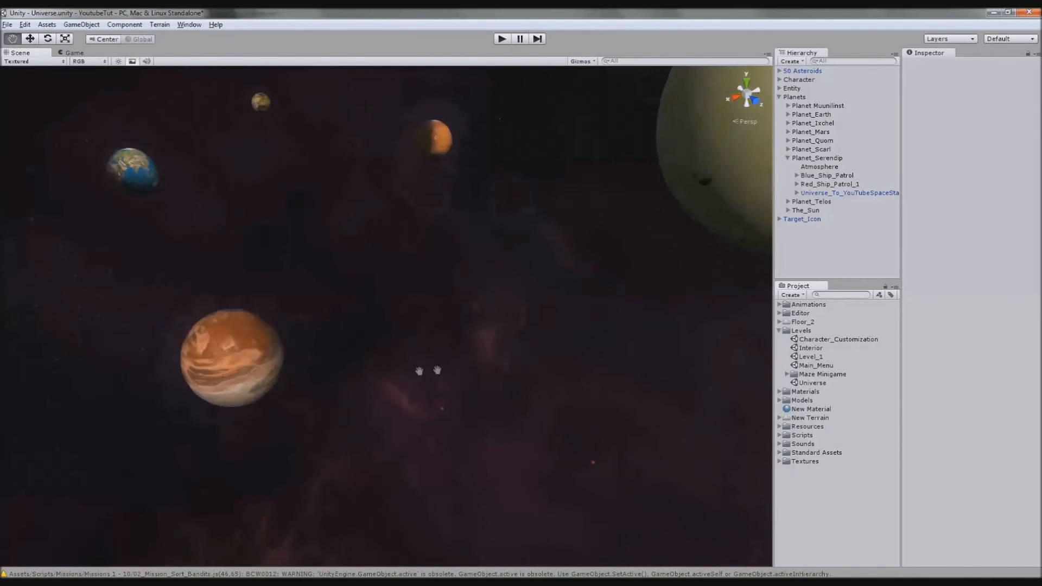
scroll(488, 342, "up", 3)
mouse_move(440, 383)
left_mouse_down("alt")
mouse_move(527, 365)
mouse_move(451, 428)
mouse_move(506, 380)
left_mouse_up("alt")
scroll(451, 429, "down", 3)
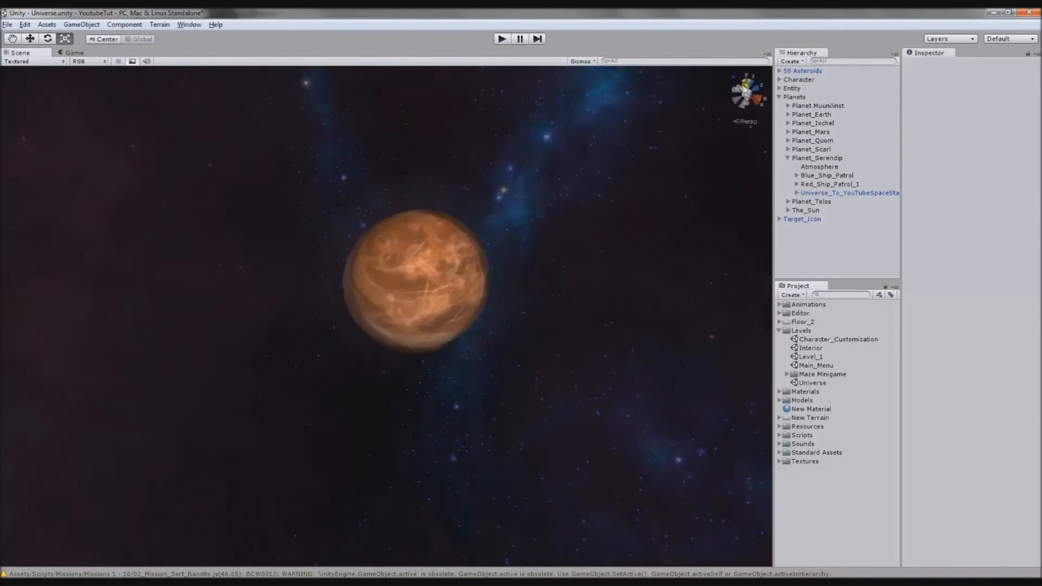
left_click(747, 78)
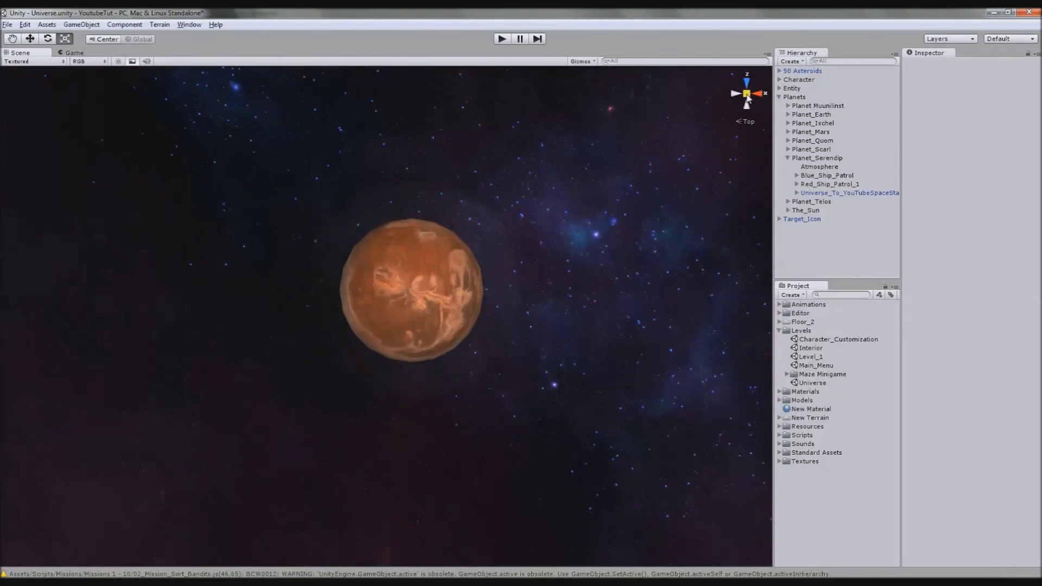
left_click(780, 71)
left_click(779, 71)
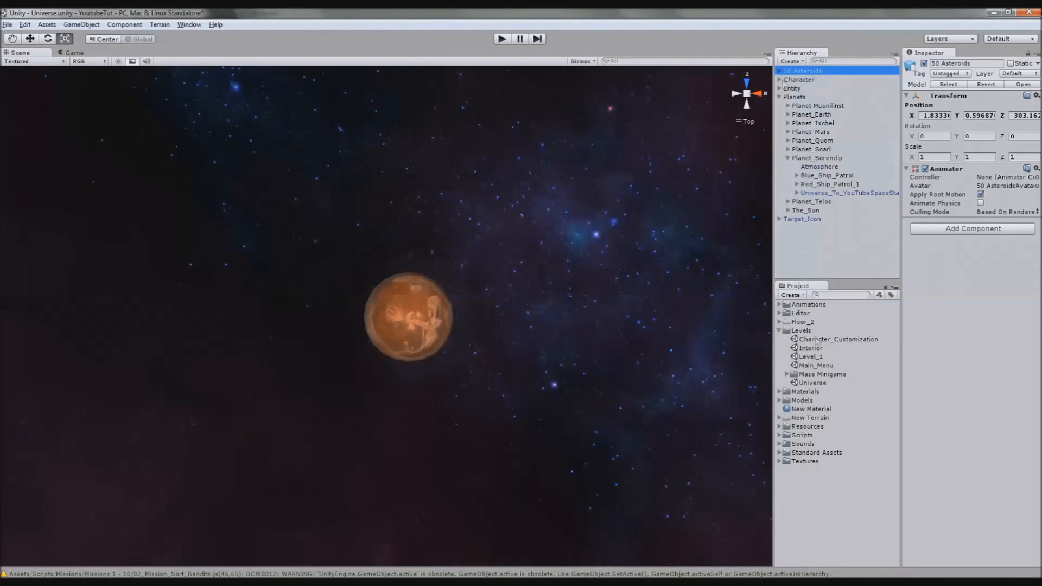
left_click(783, 331)
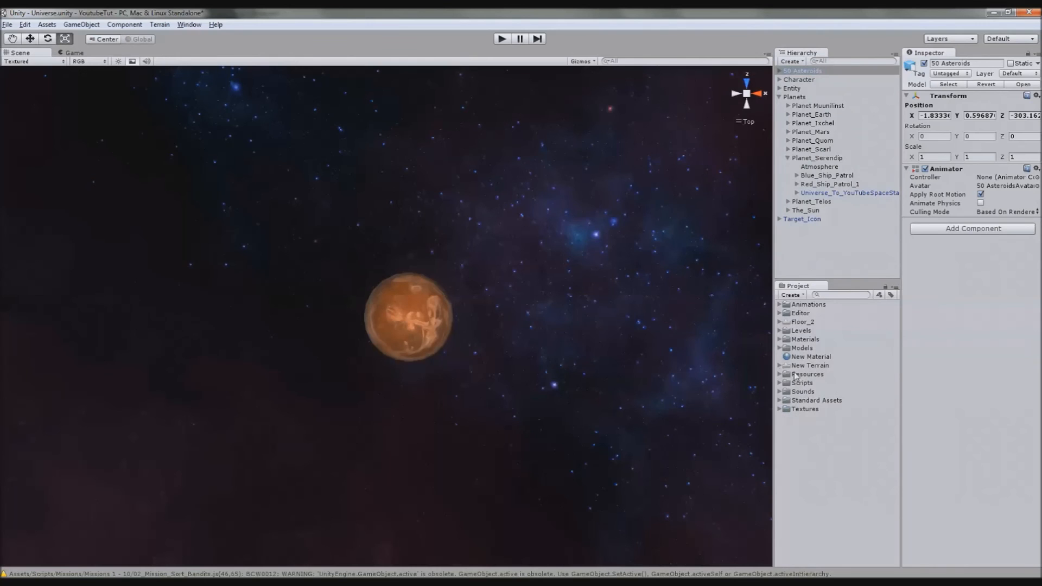
left_click(780, 71)
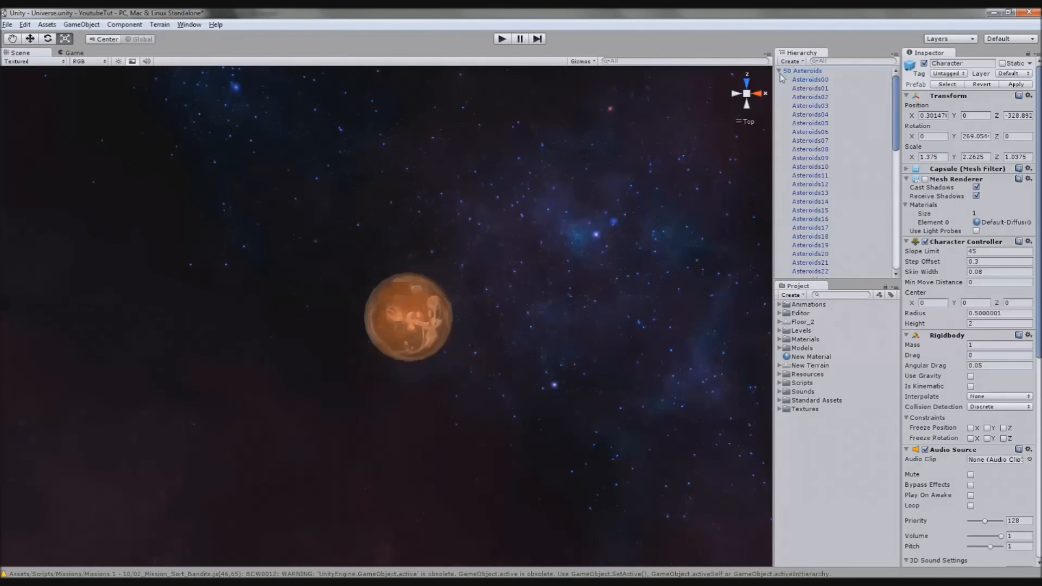
left_click(810, 79)
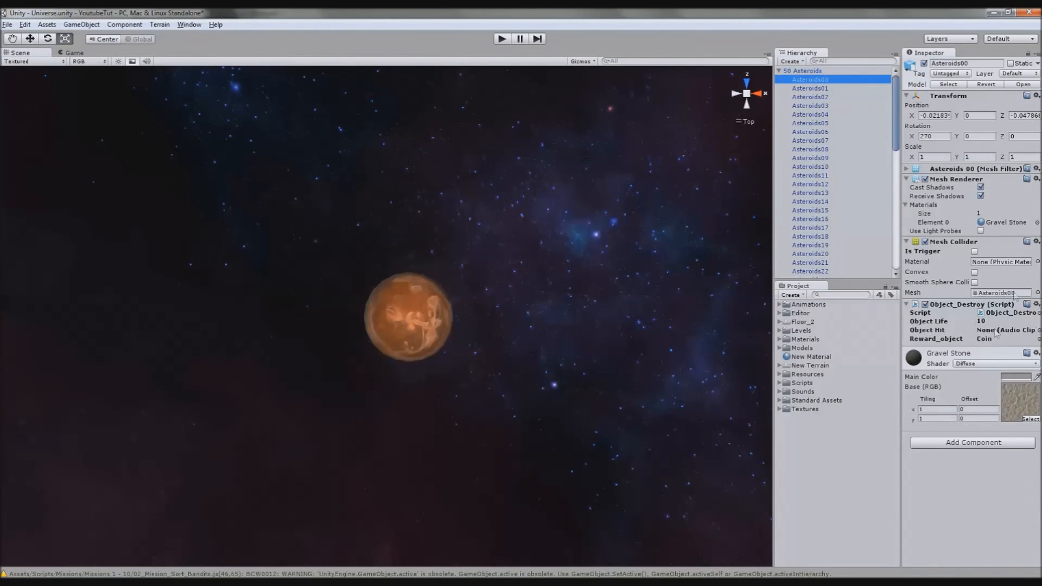
left_click(781, 70)
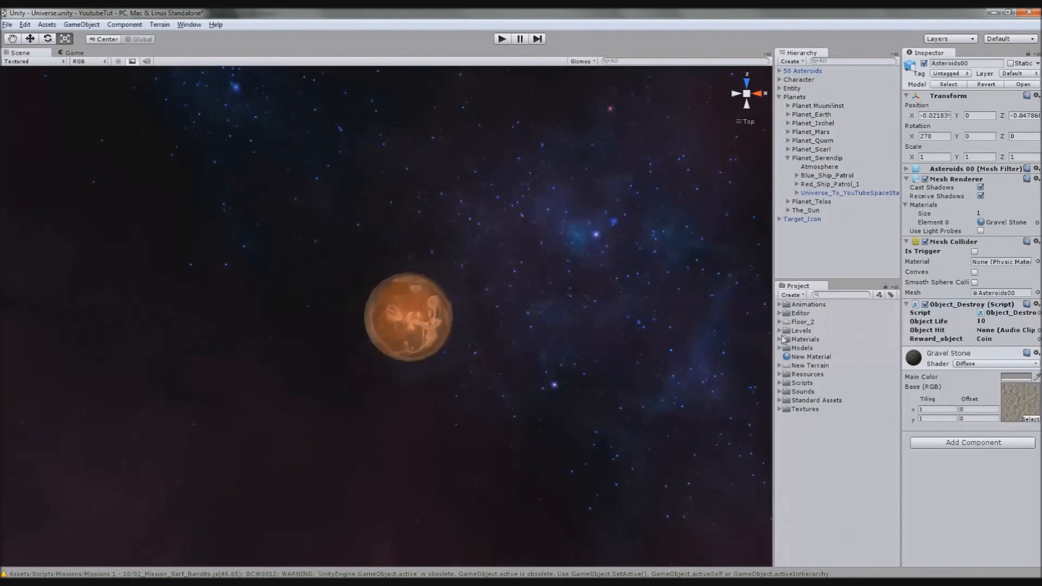
Save 50 Asteroids as a prefab in Resources > Prefabs > Landscape.
left_click(781, 375)
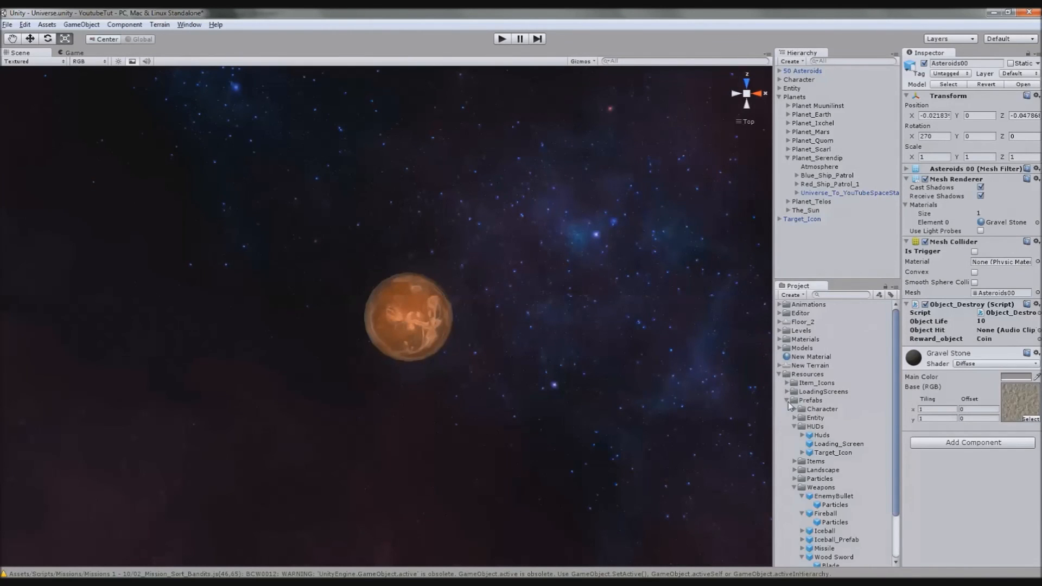
scroll(811, 431, "down", 3)
left_click(798, 434)
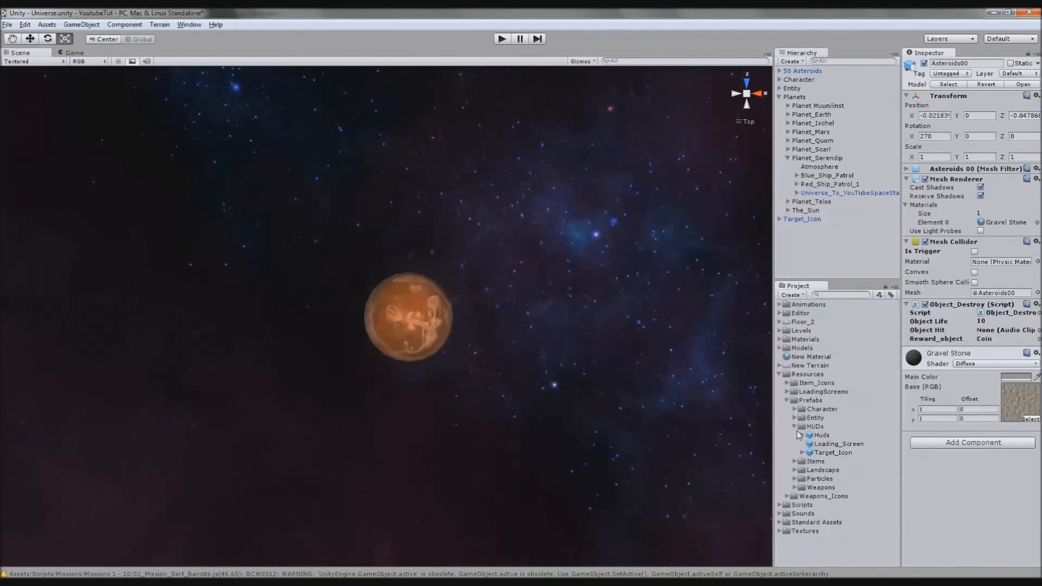
left_click(795, 470)
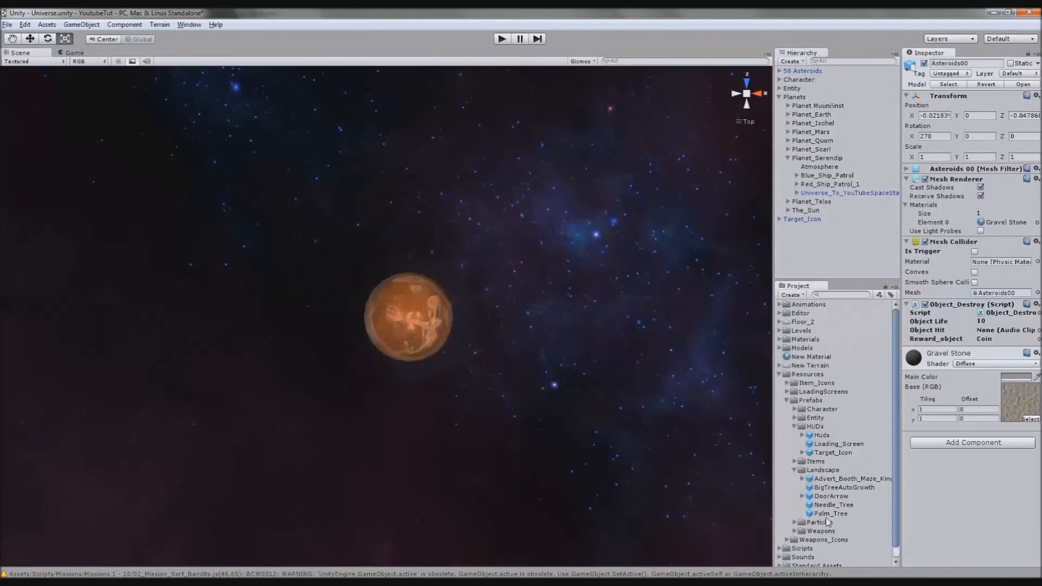
left_click(797, 427)
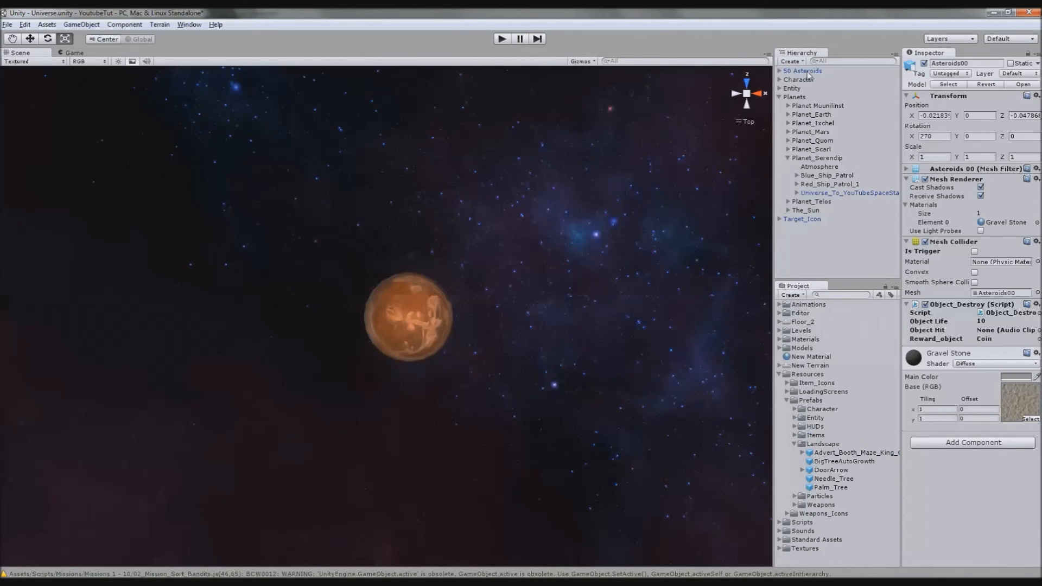
left_click(823, 444)
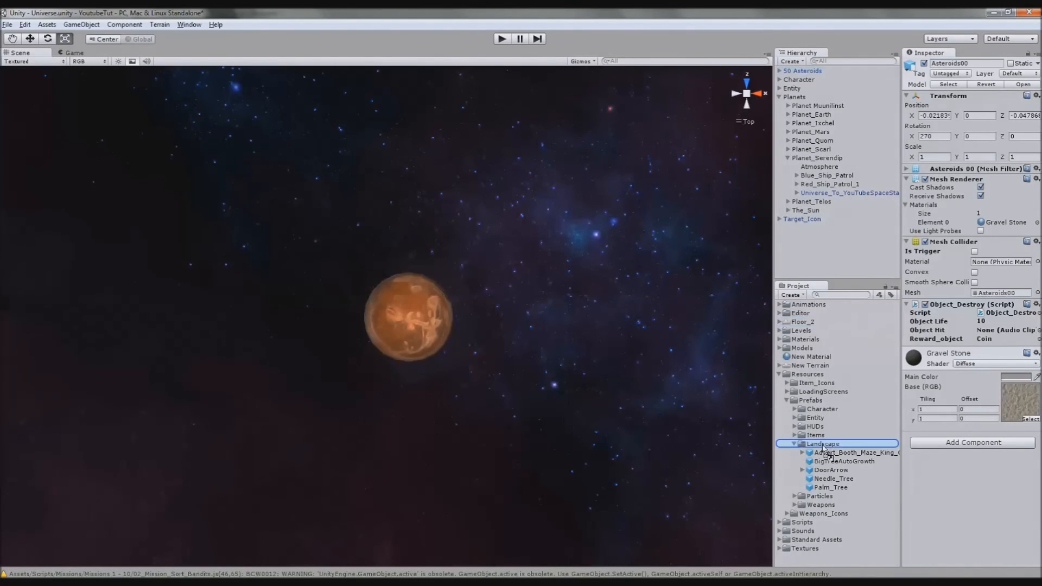
left_click_drag(825, 451, 823, 444)
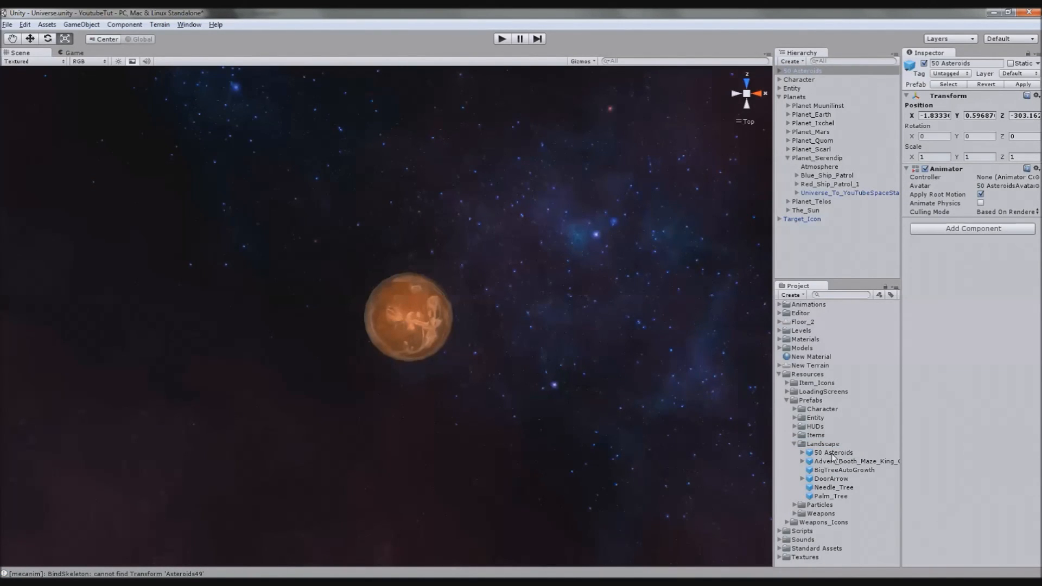
Create a new empty GameObject named Rings.
left_click(82, 24)
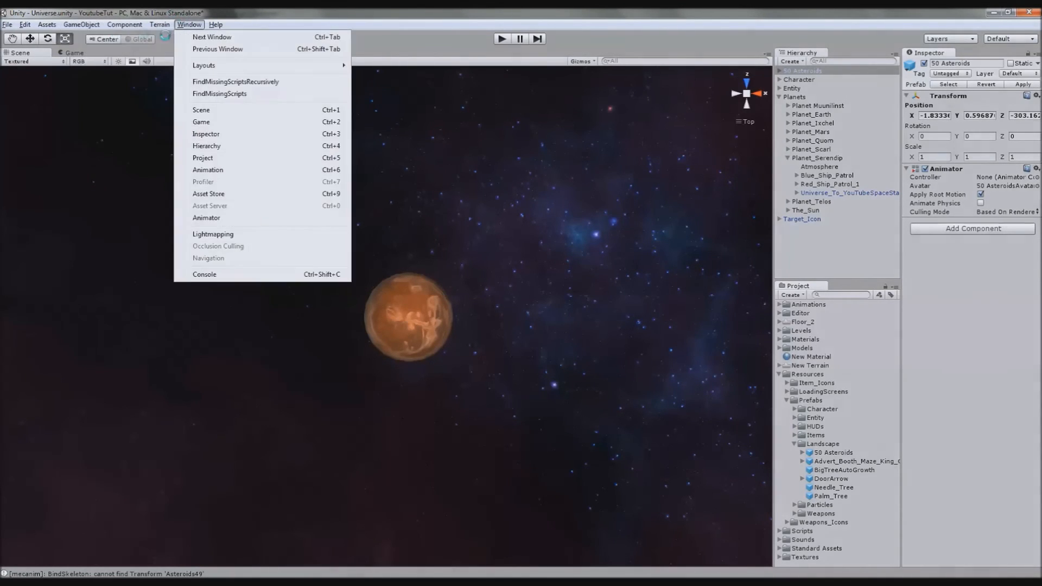
left_click(98, 38)
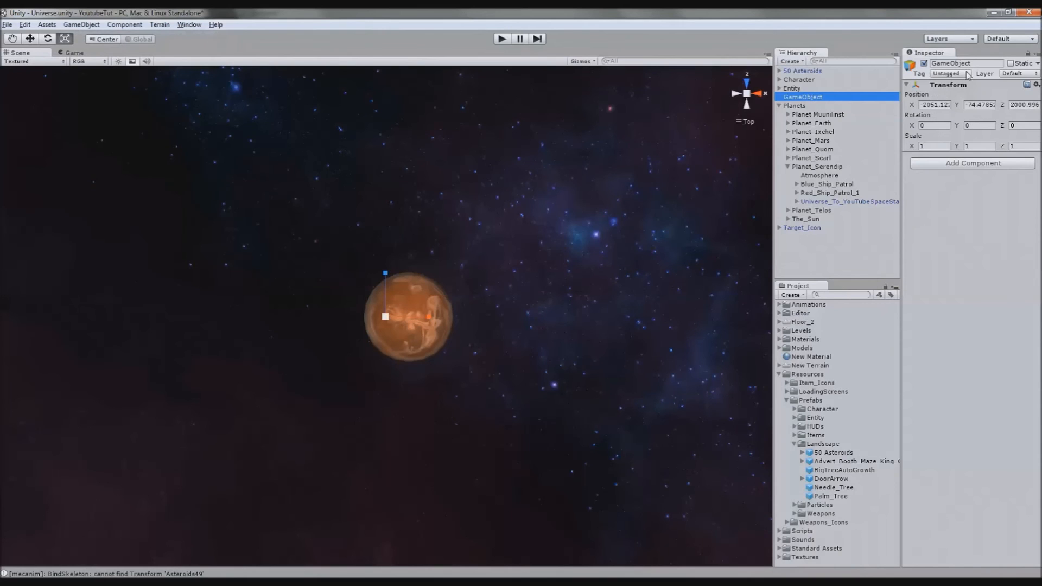
left_click(951, 63)
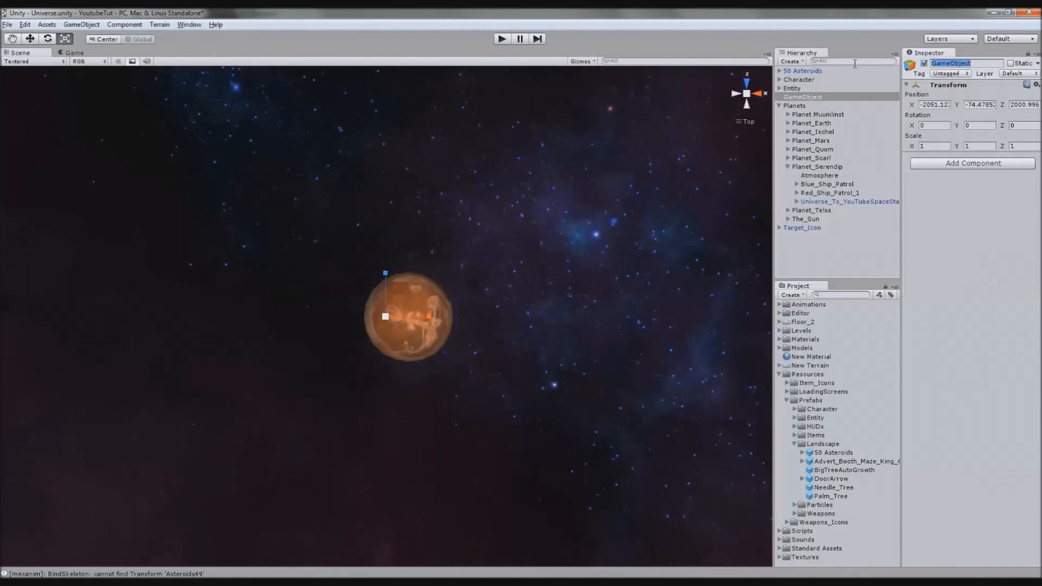
type("Rings")
key("Return")
Rename it Muunilinst_Rings, collapse Planets, and add a 50 Asteroids instance to the scene.
left_click(422, 299)
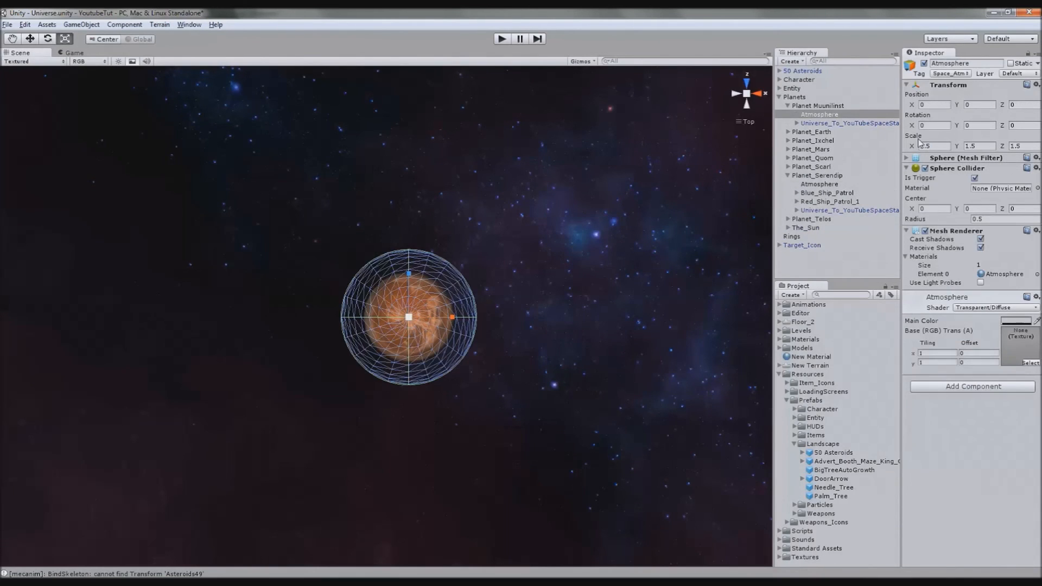
left_click(818, 106)
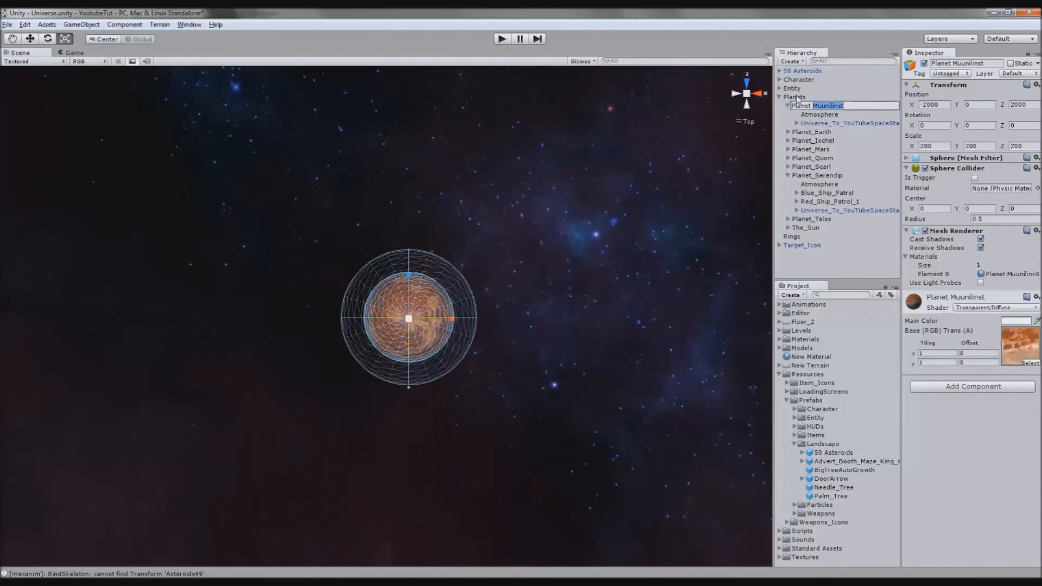
left_click(793, 236)
left_click(945, 63)
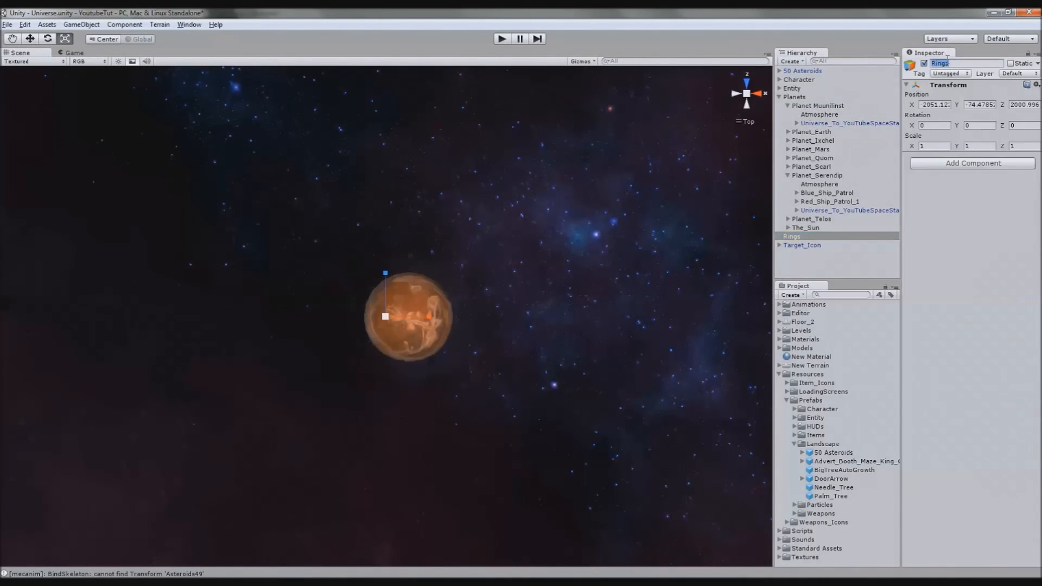
type("Muunilinst_")
key("Return")
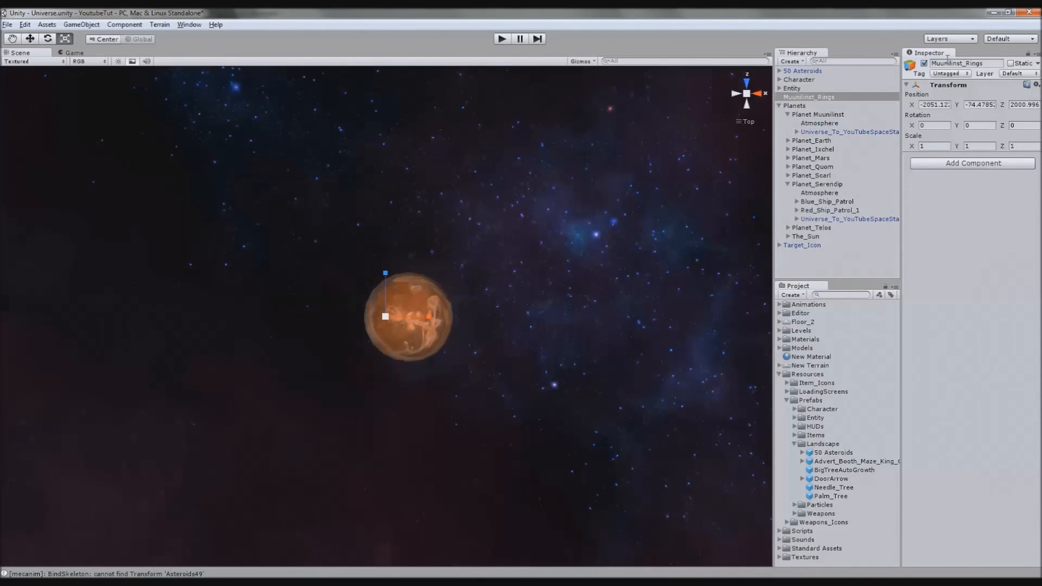
left_click(780, 106)
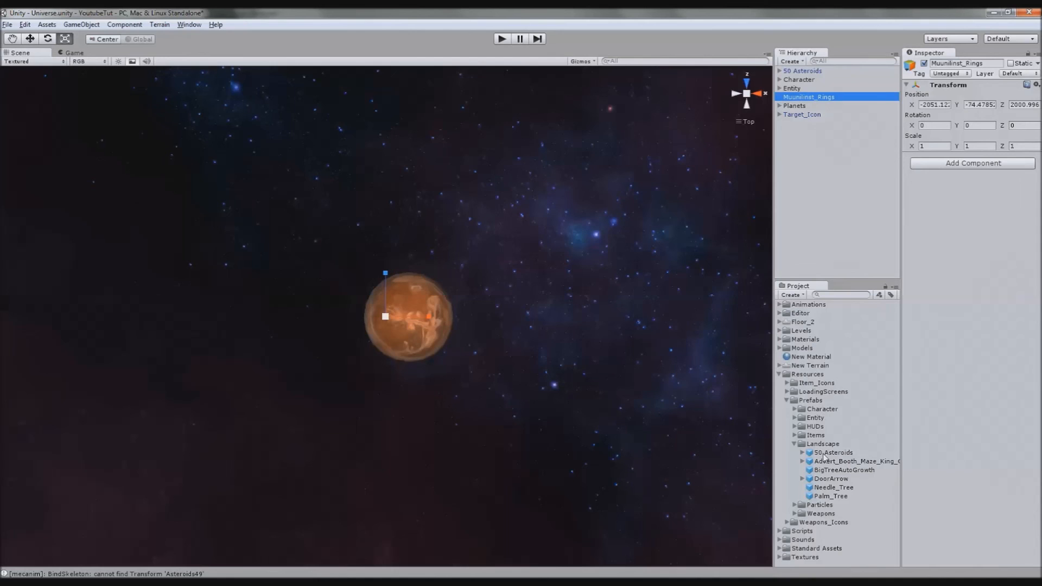
left_click_drag(825, 453, 448, 382)
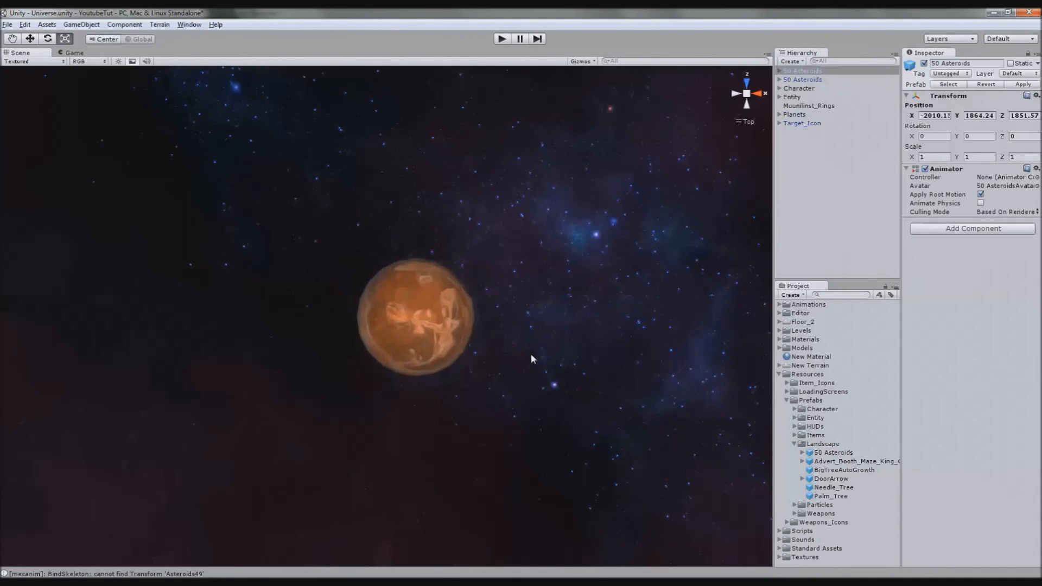
Lower the new asteroid cluster to the planet's height and place it below the planet in Top view.
key("f")
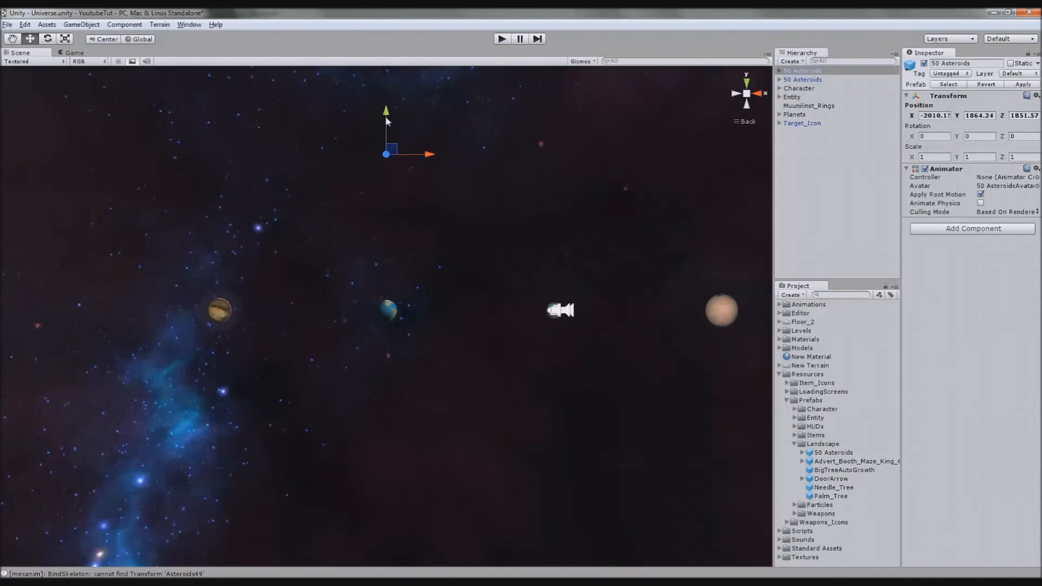
left_click_drag(386, 118, 406, 275)
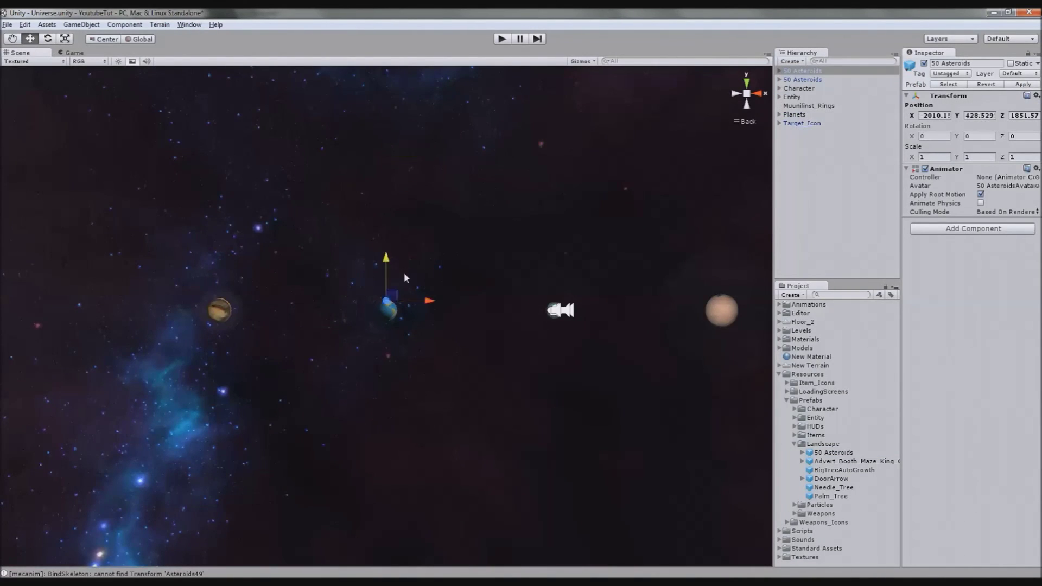
left_click(746, 77)
scroll(415, 263, "up", 3)
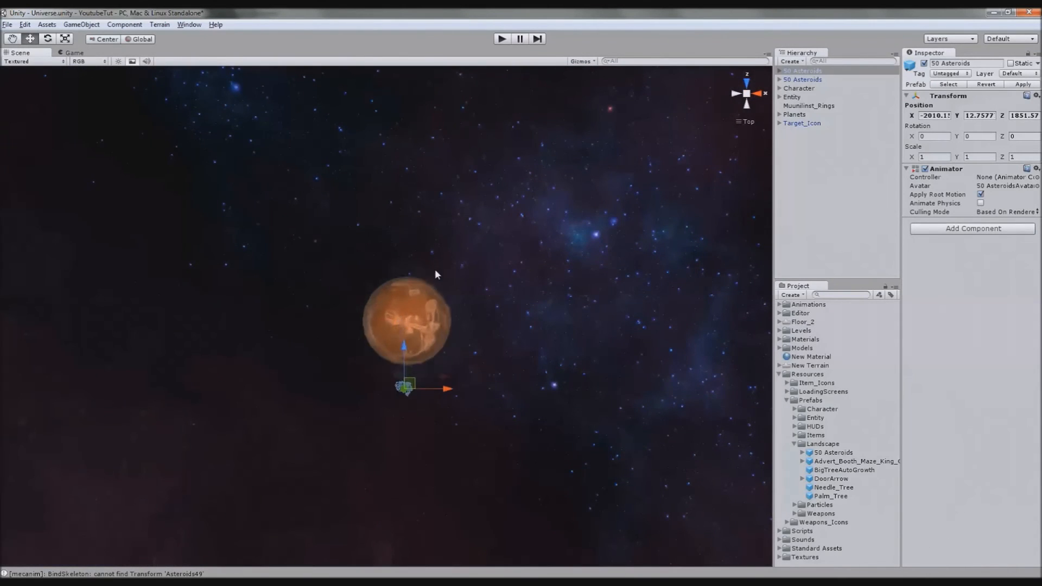
scroll(440, 294, "up", 4)
scroll(352, 432, "down", 1)
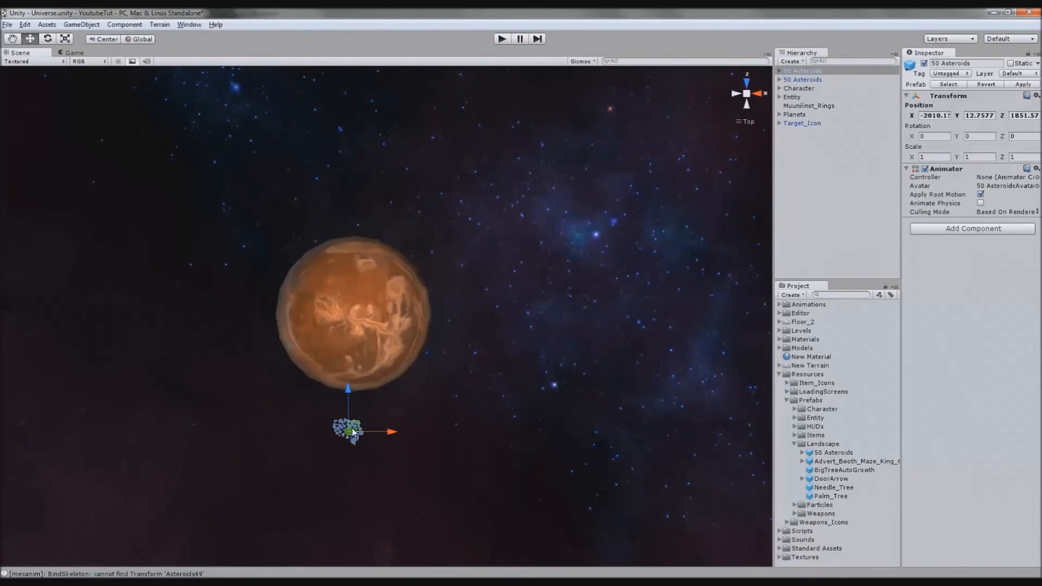
left_click_drag(353, 432, 364, 458)
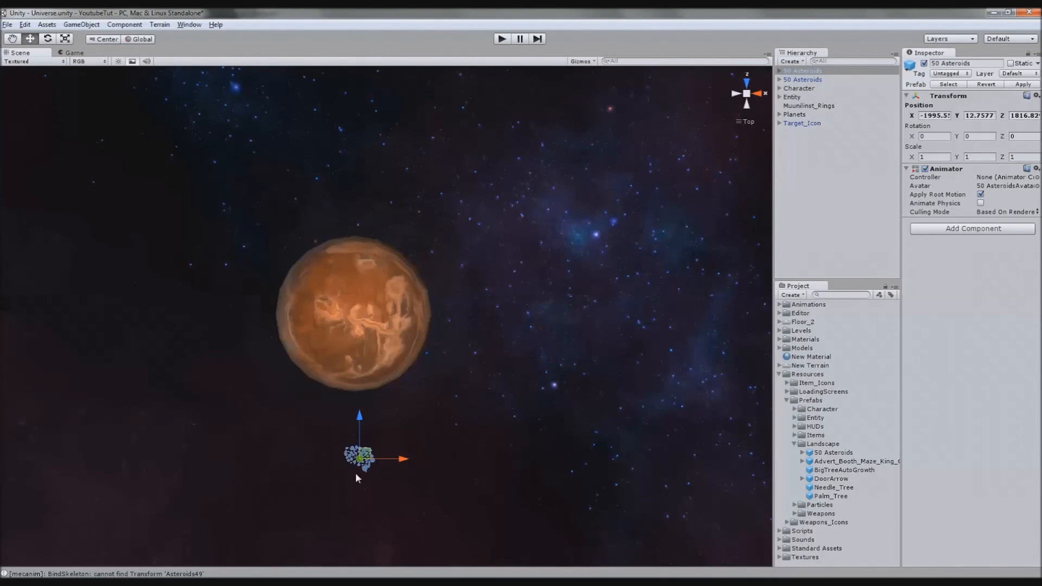
left_click_drag(369, 468, 368, 484)
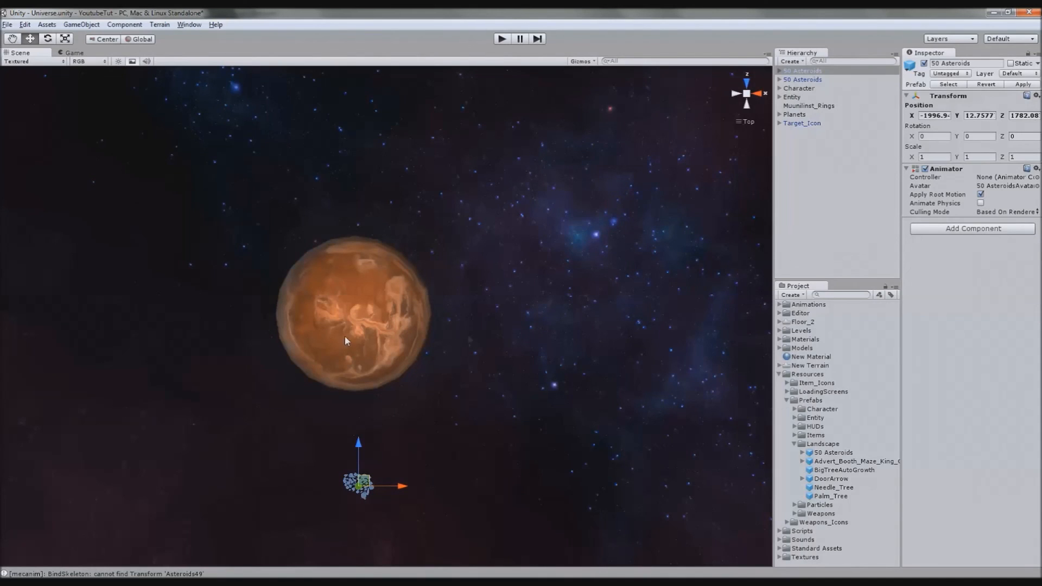
Place and duplicate more 50 Asteroids clusters to form a ring around the planet.
left_click_drag(822, 453, 424, 483)
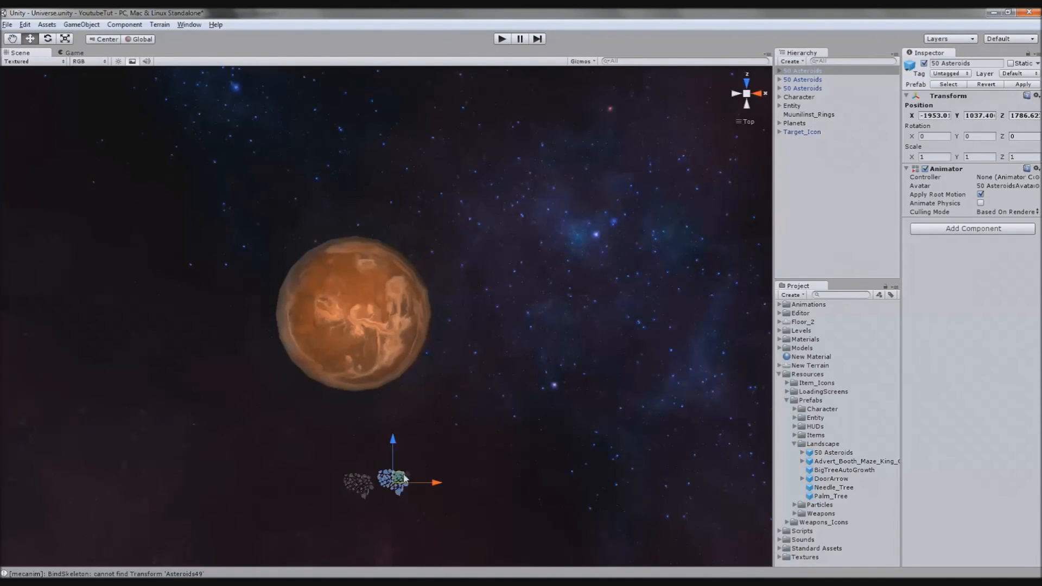
left_click_drag(404, 480, 434, 467)
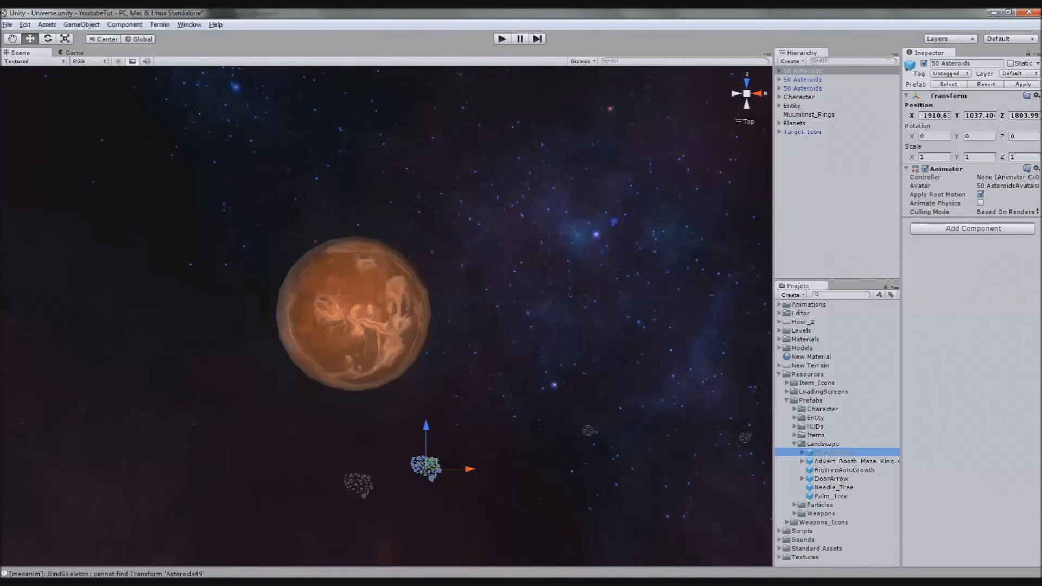
mouse_move(832, 453)
left_mouse_down()
mouse_move(488, 428)
mouse_move(521, 374)
left_mouse_up()
key("ctrl+a")
scroll(468, 401, "down", 5)
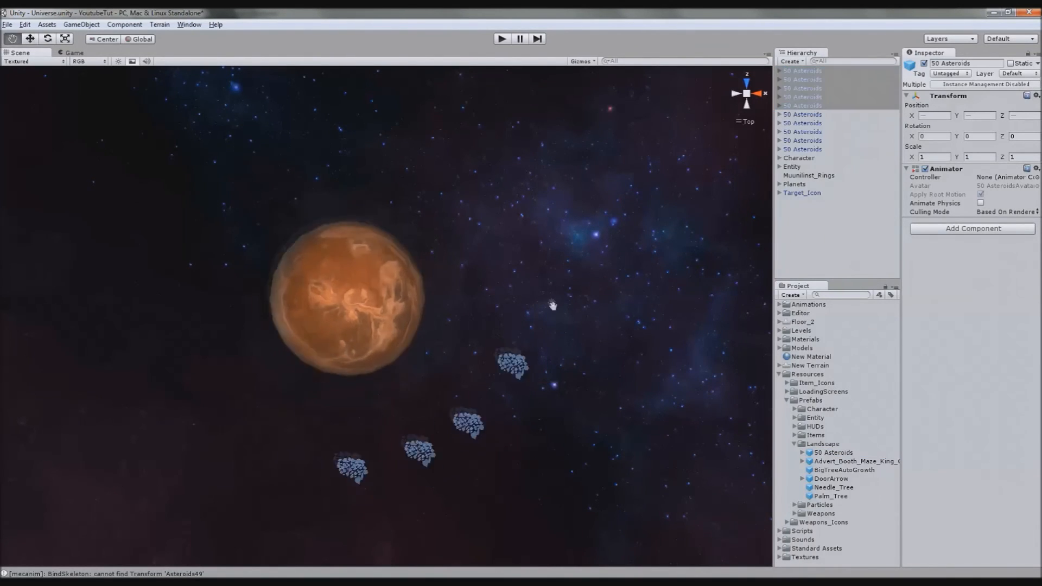
scroll(467, 401, "down", 5)
scroll(468, 402, "down", 3)
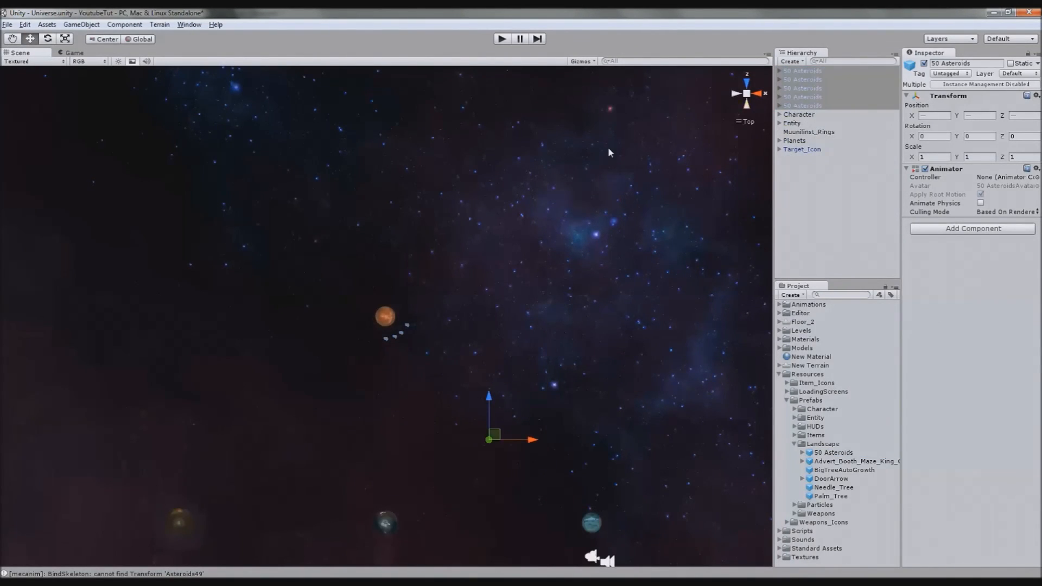
scroll(609, 148, "up", 8)
left_click(658, 440)
scroll(526, 341, "up", 3)
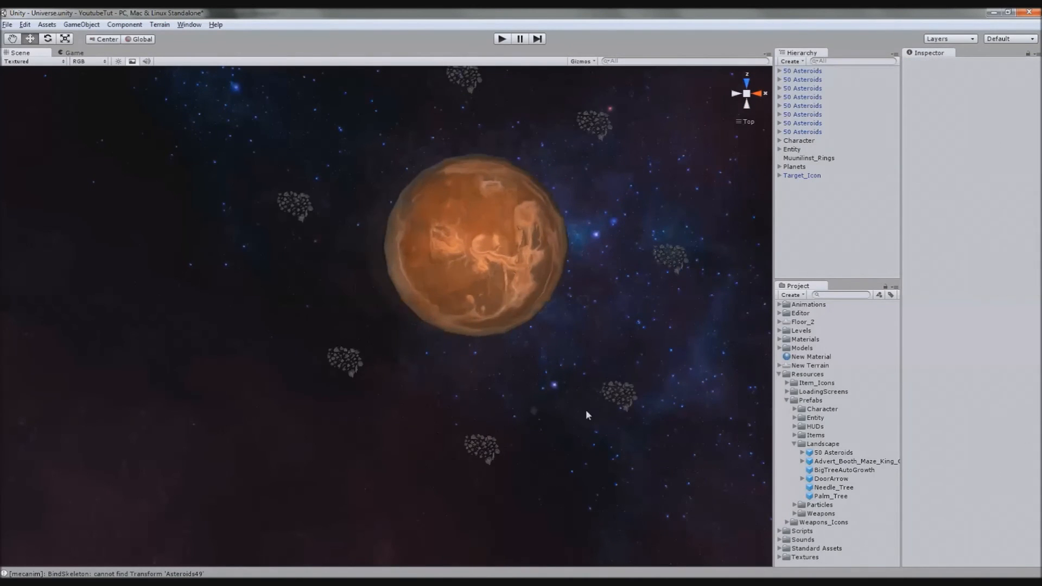
scroll(397, 291, "up", 3)
scroll(346, 337, "up", 6)
scroll(403, 399, "up", 3)
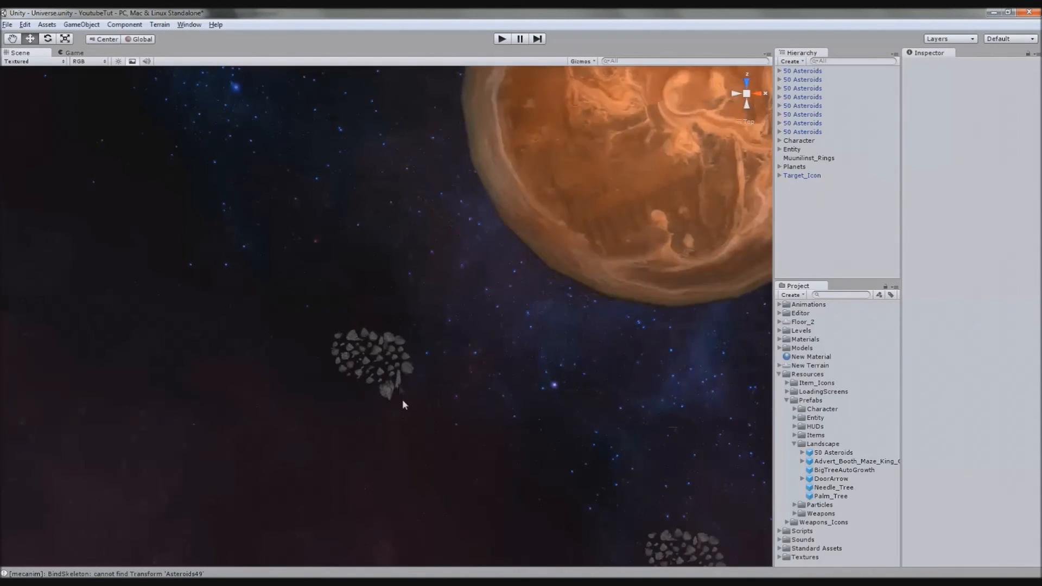
left_click(402, 400)
Pull single asteroids out of one cluster to the lower right, below and above it.
left_click(385, 411)
left_click_drag(391, 407, 450, 435)
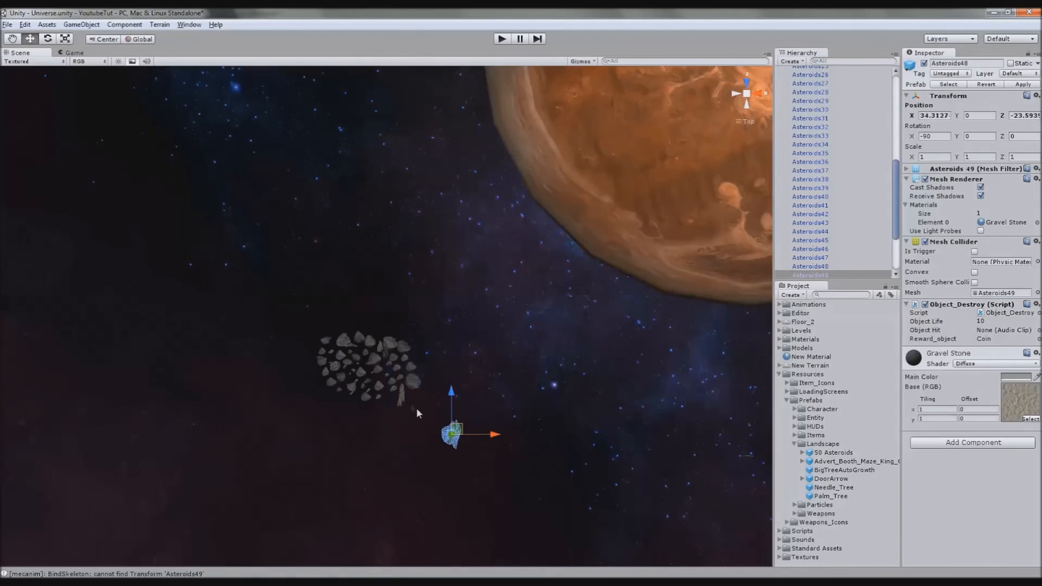
left_click(405, 397)
left_click(415, 382)
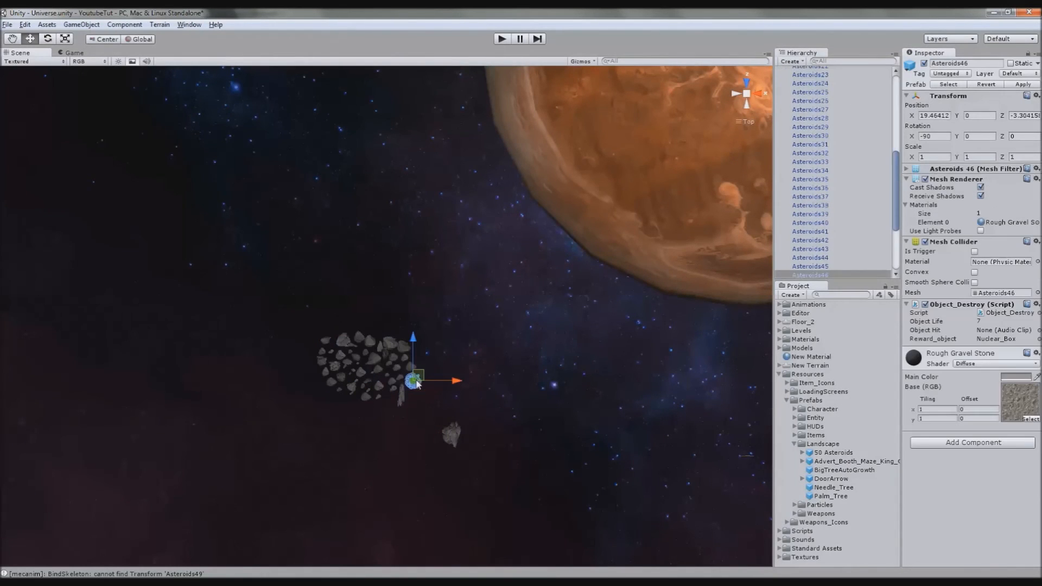
left_click_drag(418, 382, 378, 415)
left_click(489, 456)
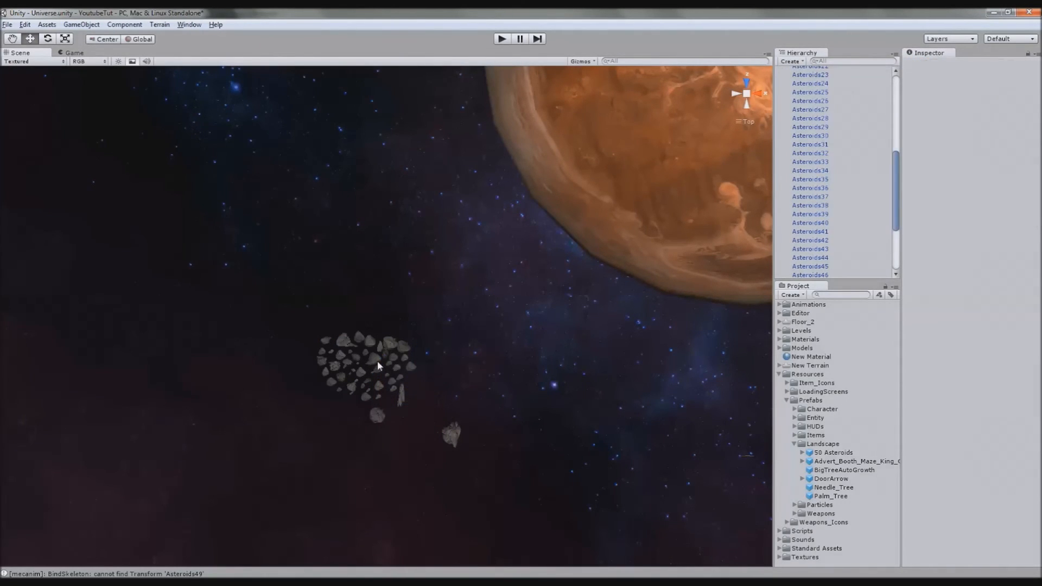
left_click(377, 365)
left_click(377, 364)
left_click_drag(377, 350, 363, 309)
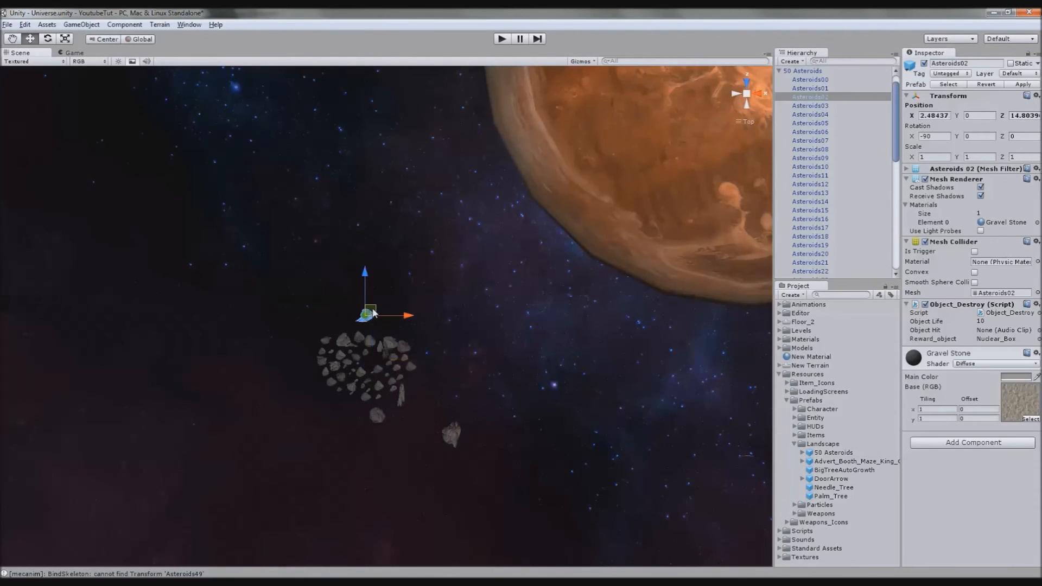
Scatter more individual asteroids left of, above and below the cluster.
left_click(344, 362)
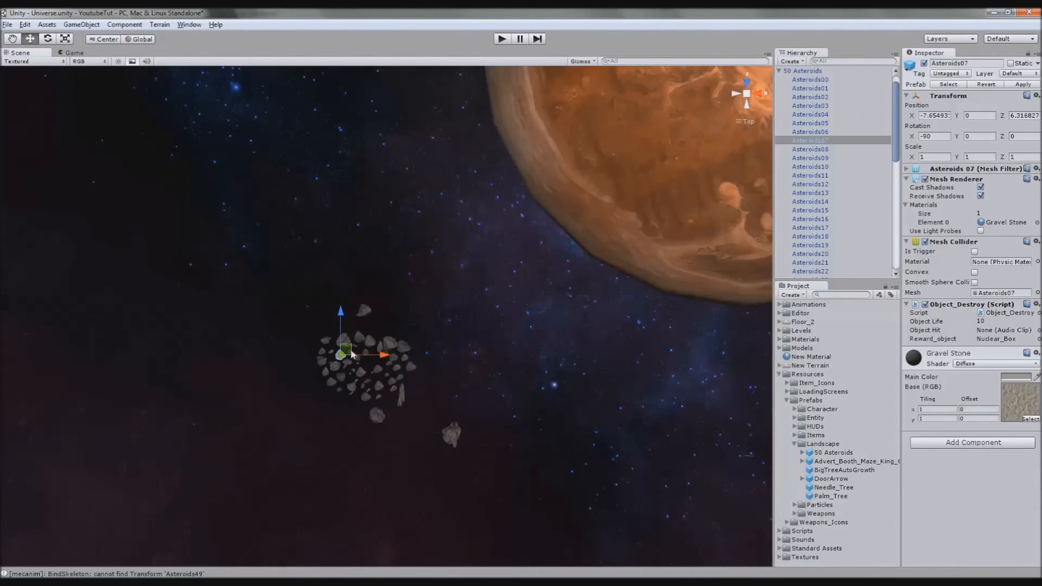
left_click_drag(354, 356, 290, 330)
left_click(392, 345)
mouse_move(393, 346)
left_mouse_down()
mouse_move(371, 318)
mouse_move(324, 305)
left_mouse_up()
left_click(407, 350)
left_click_drag(408, 350, 422, 428)
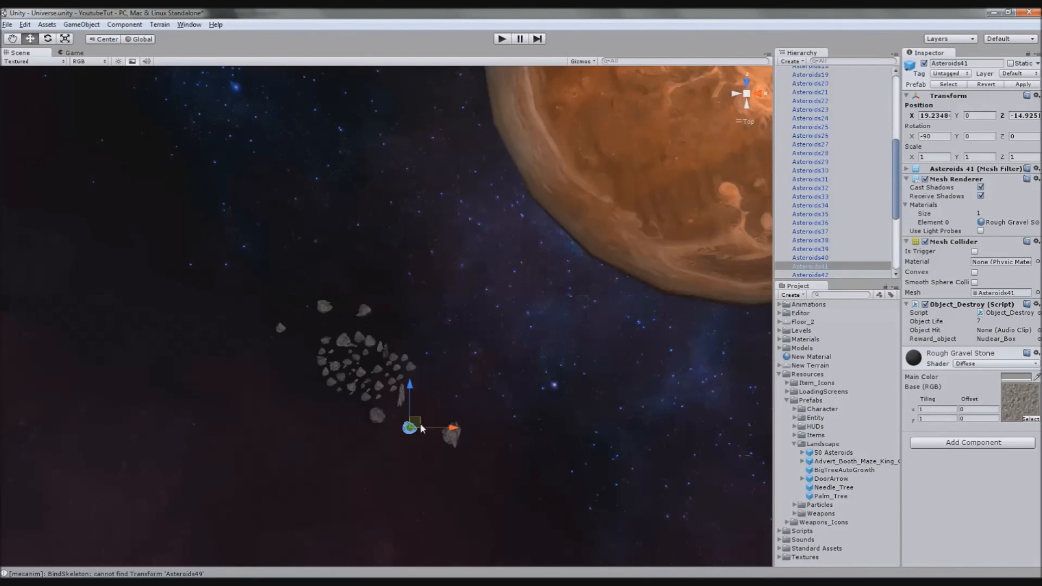
scroll(422, 427, "down", 5)
scroll(423, 428, "down", 3)
left_click(457, 489)
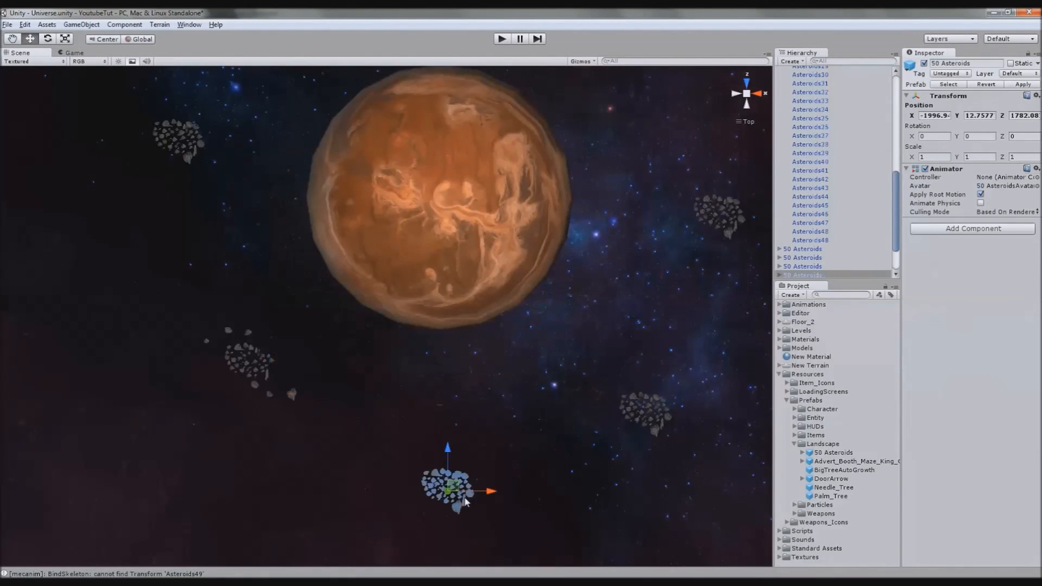
middle_click_drag(466, 503, 430, 444)
Rotate a hand-picked set of asteroids in one cluster to new orientations.
left_click(779, 274)
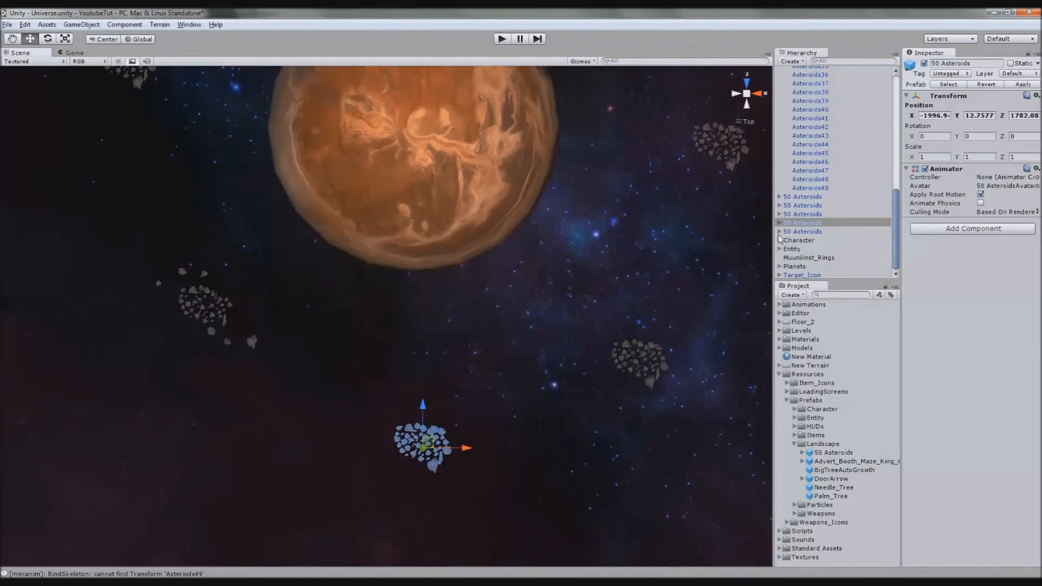
scroll(822, 213, "down", 3)
left_click(824, 183)
left_click(810, 244, "ctrl")
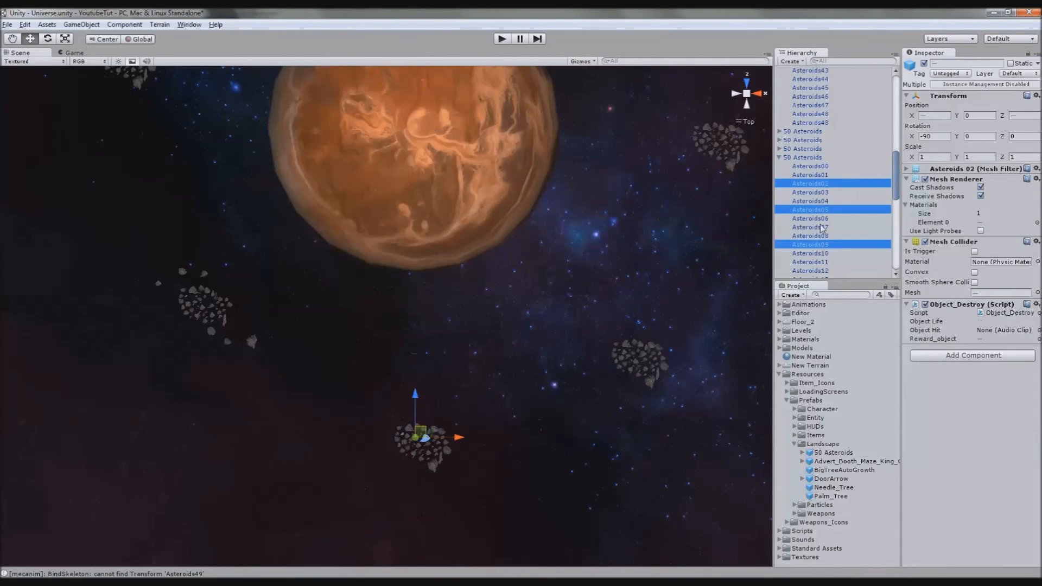
left_click(824, 201, "ctrl")
scroll(823, 203, "down", 3)
left_click(815, 145, "ctrl")
left_click(814, 205, "ctrl")
left_click(810, 259, "ctrl")
left_click(810, 222, "ctrl")
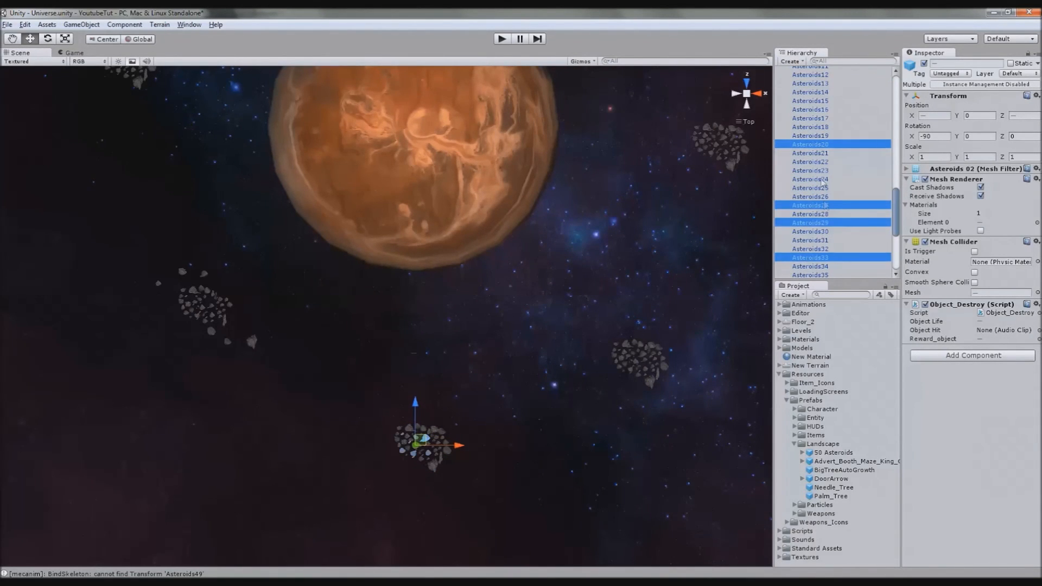
left_click(814, 170, "ctrl")
left_click(818, 145, "ctrl")
key("e")
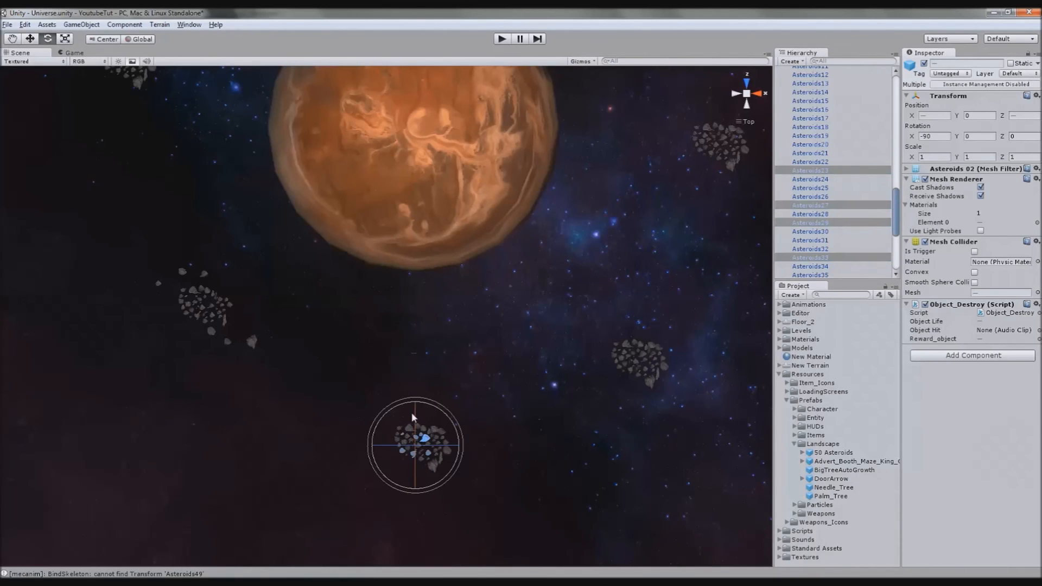
left_click_drag(413, 416, 422, 503)
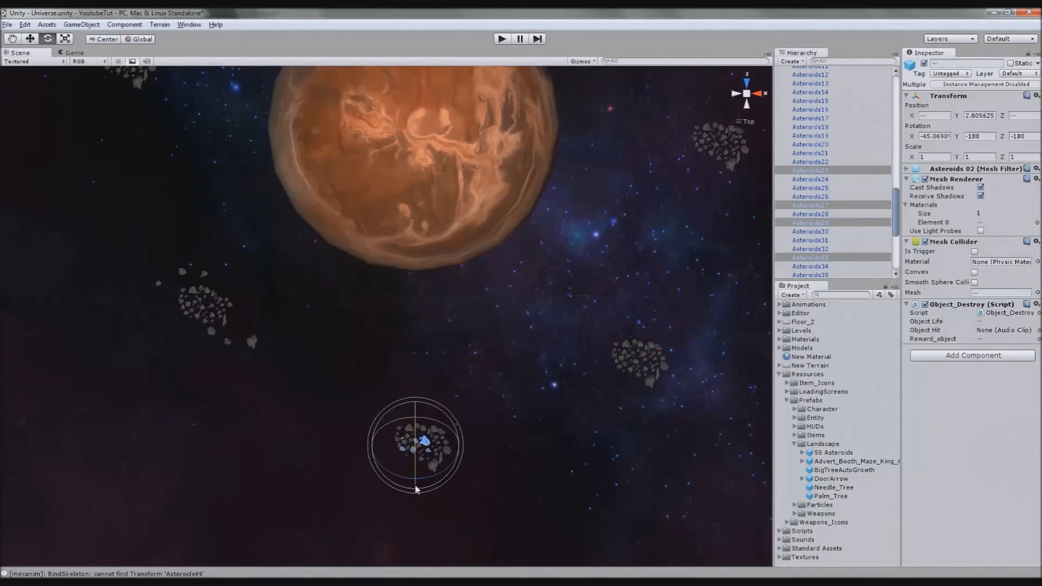
left_click(31, 38)
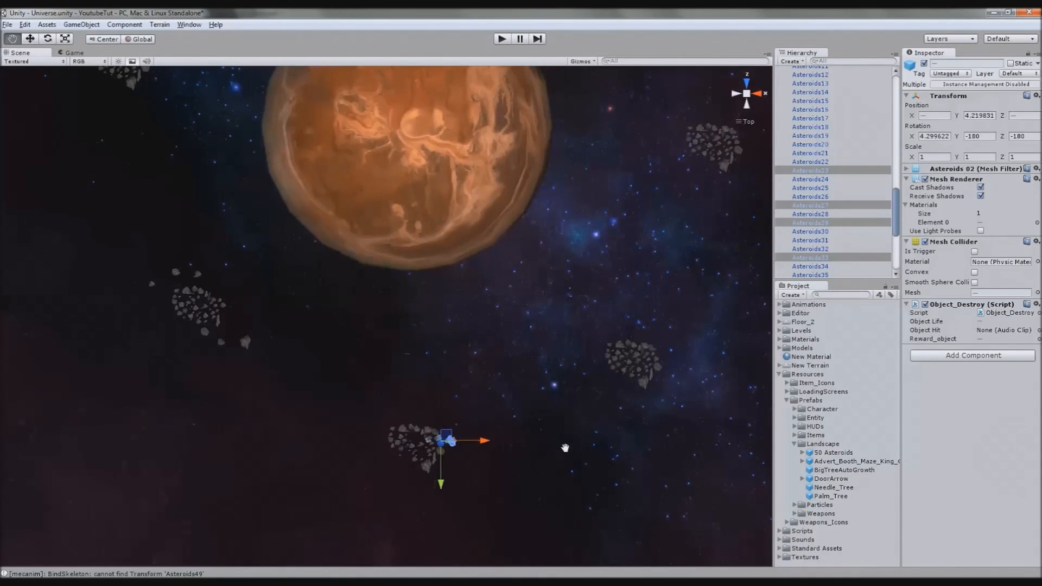
Rotate selected asteroids, including Asteroids35 and 36, in a second cluster.
middle_click_drag(424, 446, 212, 480)
left_click(418, 423)
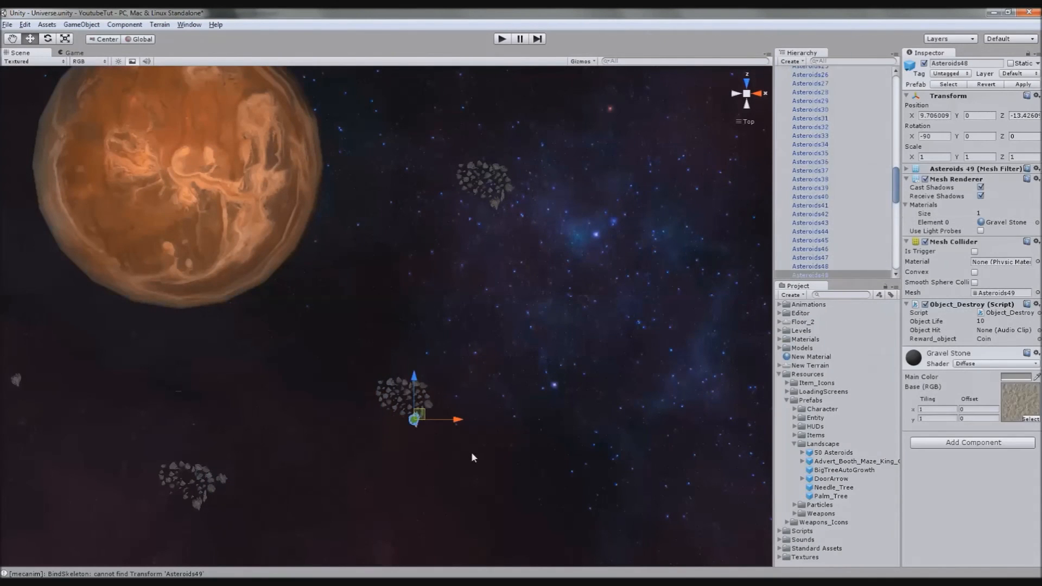
left_click_drag(371, 391, 472, 452)
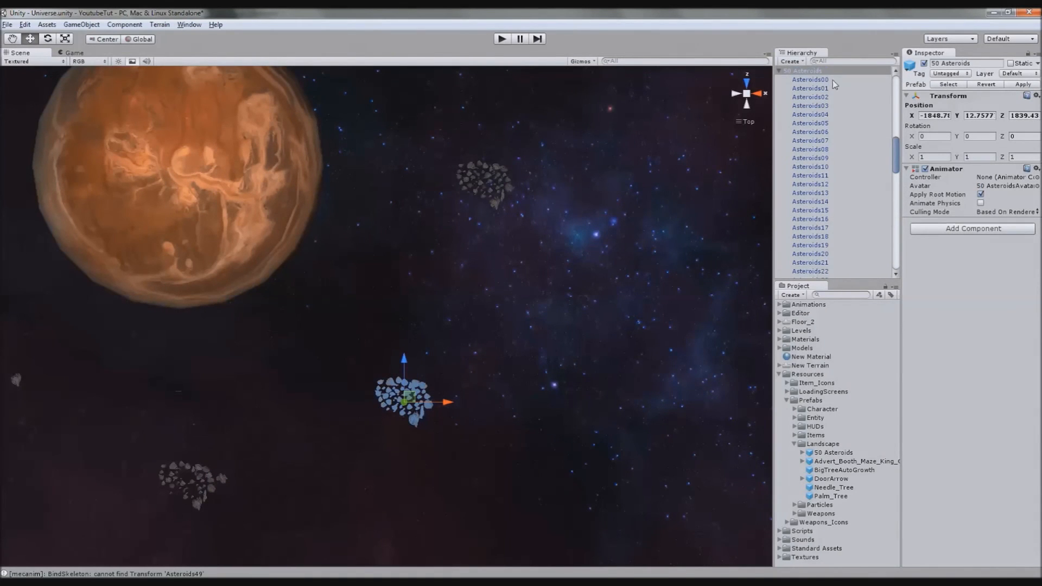
left_click(810, 80)
left_click(810, 179, "shift")
scroll(831, 179, "down", 4)
left_click(811, 175, "ctrl")
left_click(811, 219, "ctrl")
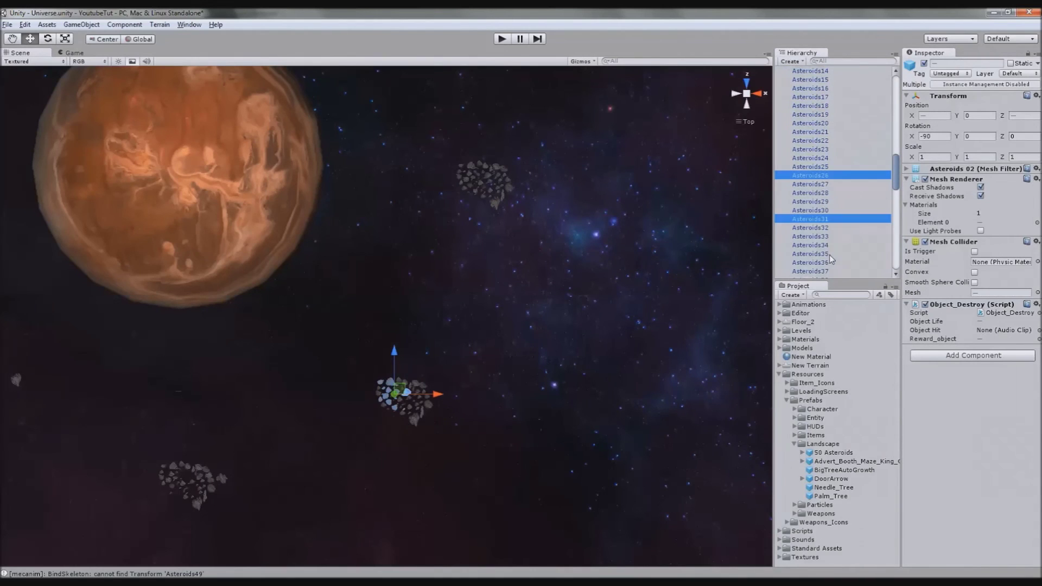
left_click(829, 255, "ctrl")
left_click(830, 263, "ctrl")
key("e")
left_click_drag(441, 347, 446, 405)
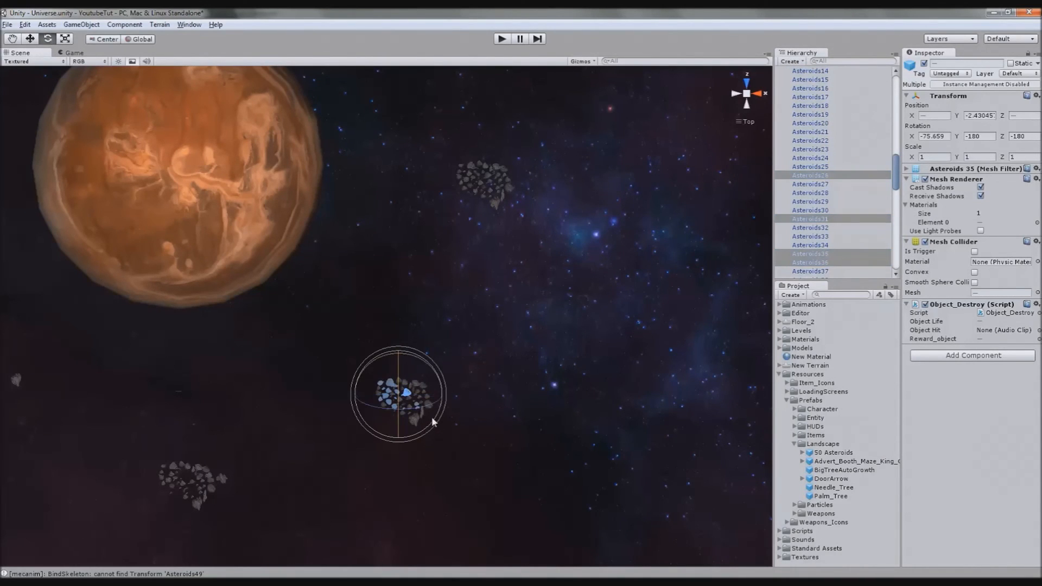
left_click(601, 256)
scroll(491, 486, "up", 3)
left_click(407, 304)
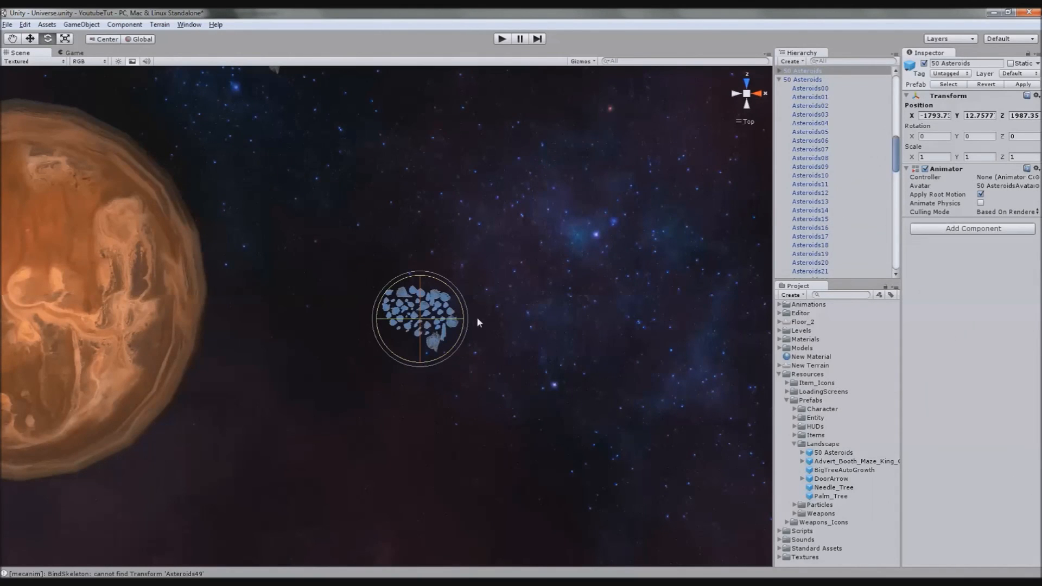
Move Asteroids01–16 down away from their cluster as a separate clump.
left_click_drag(829, 99, 833, 143)
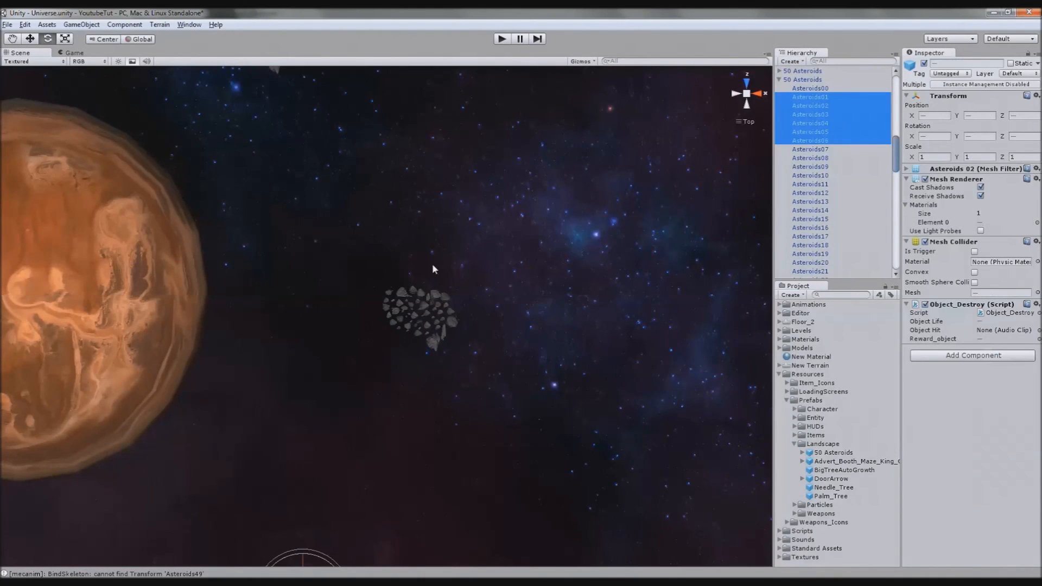
left_click(443, 312)
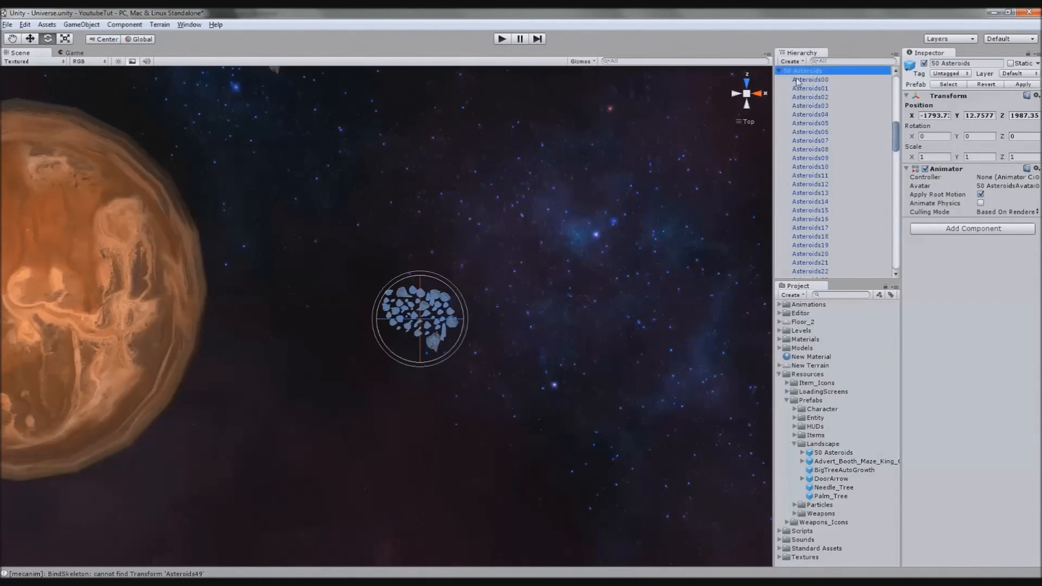
left_click_drag(814, 88, 863, 219)
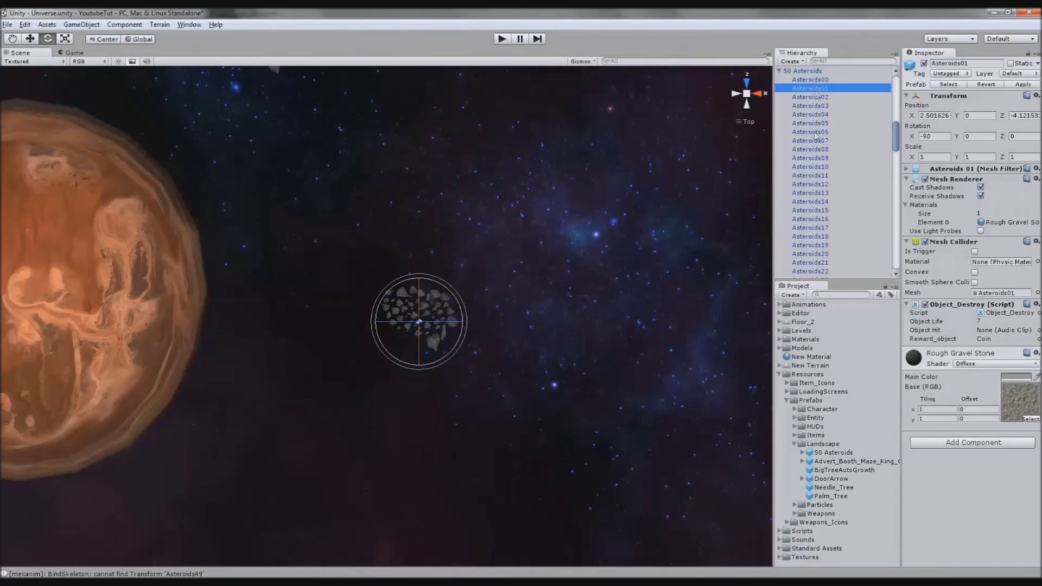
left_click(30, 39)
left_click_drag(404, 297, 390, 433)
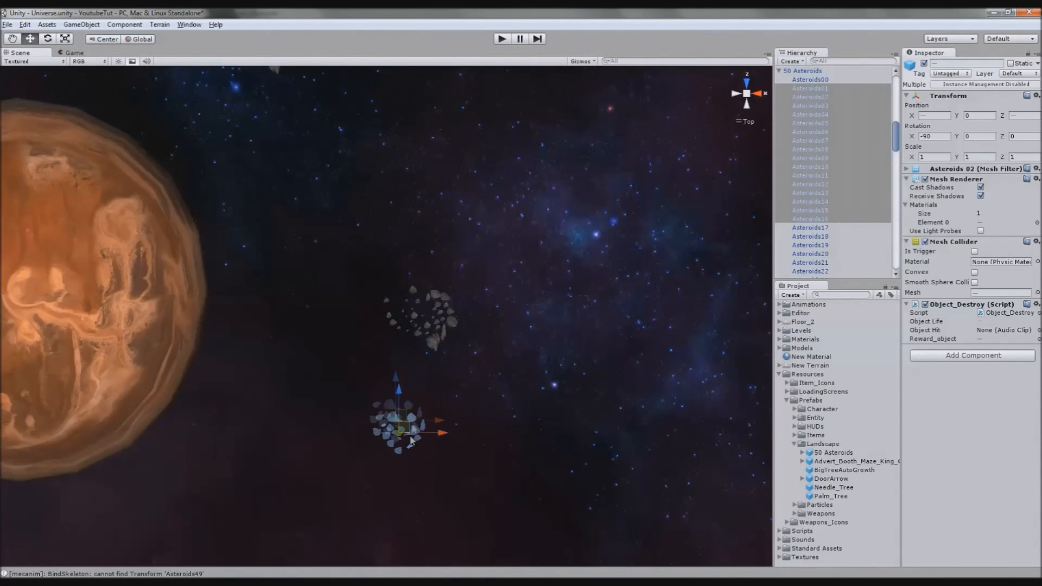
Move Asteroids01–11 of another group down-right and pick Asteroids16–20.
left_click(396, 239)
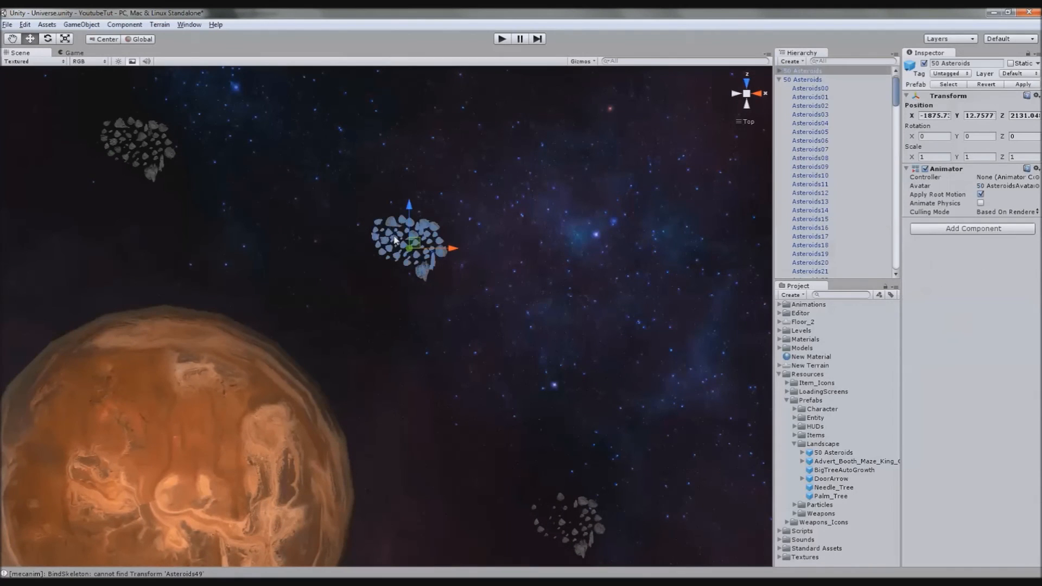
left_click(810, 88)
left_click(827, 175, "shift")
left_click_drag(406, 233, 497, 350)
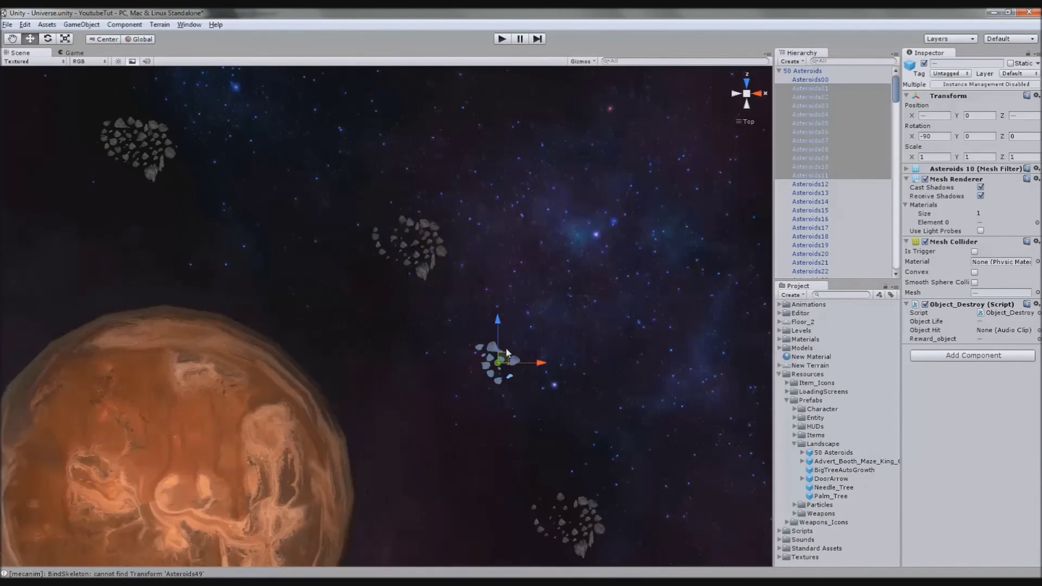
left_click(827, 219)
left_click(804, 255, "shift")
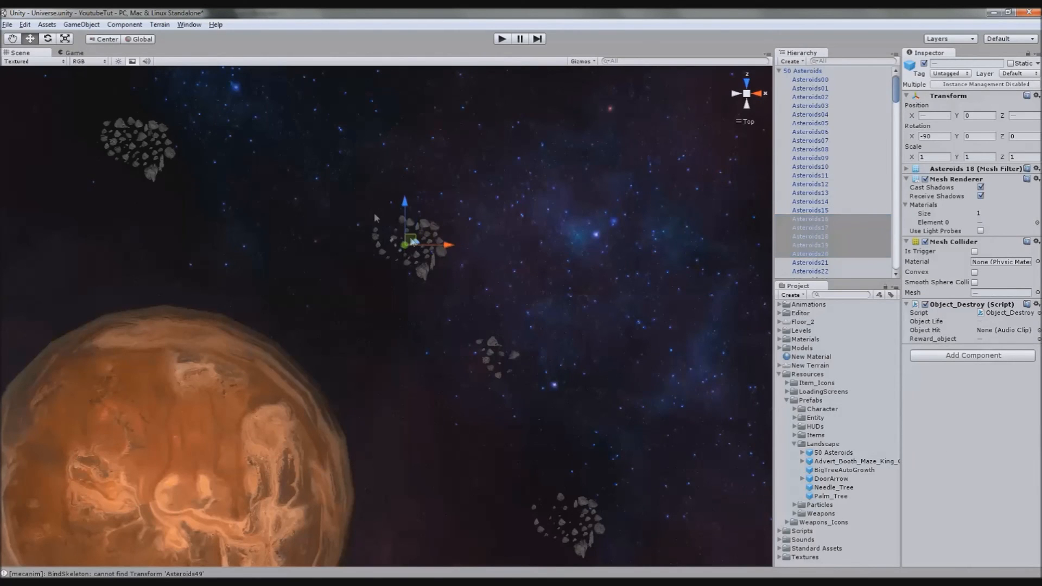
left_click(362, 235)
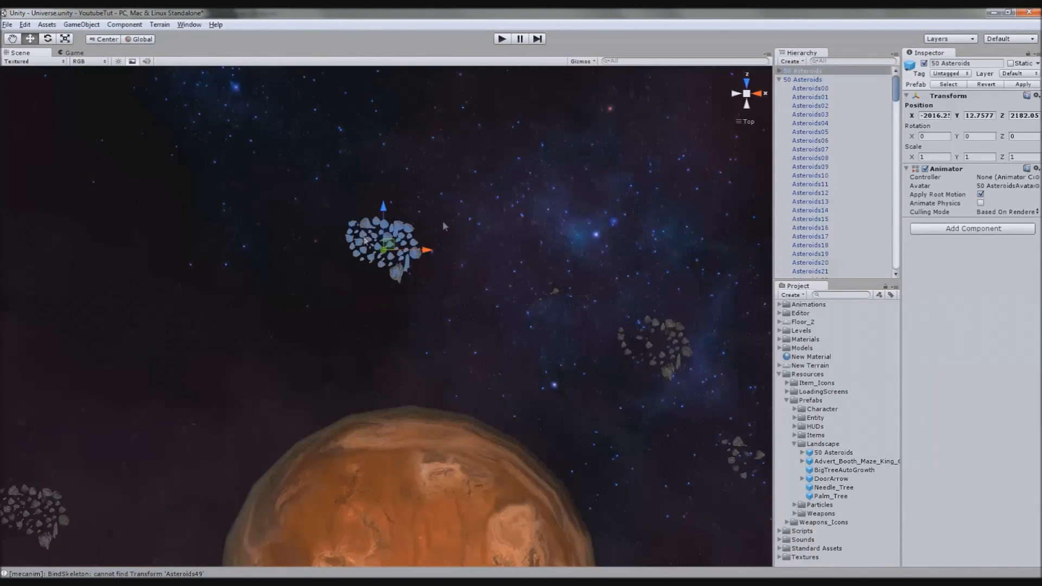
Select ranges of asteroids from Asteroids02 onward in the 50 Asteroids group for scattering.
left_click(791, 62)
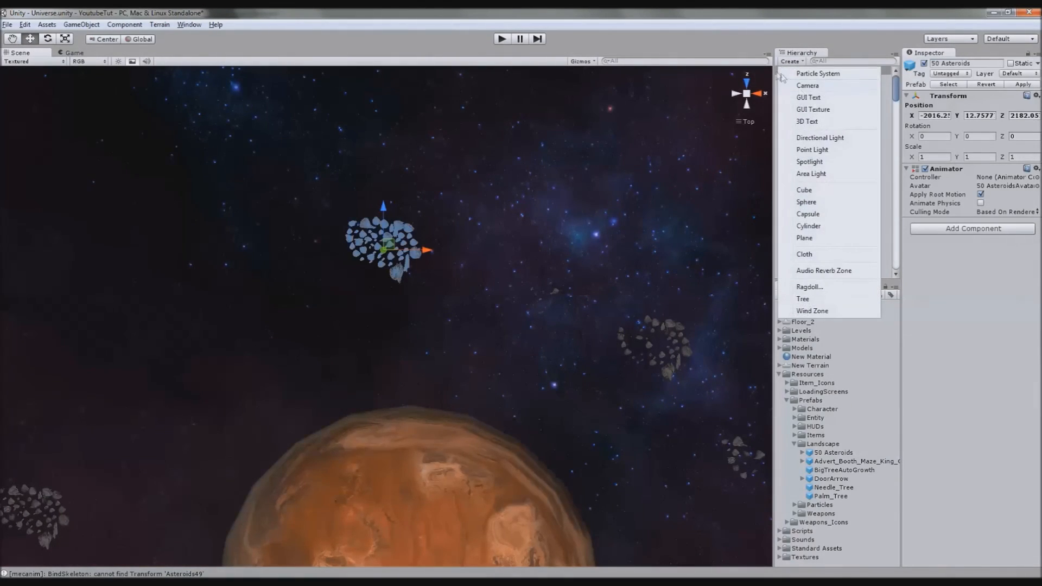
key("Escape")
left_click(780, 71)
left_click(811, 98)
left_click_drag(810, 97, 810, 210)
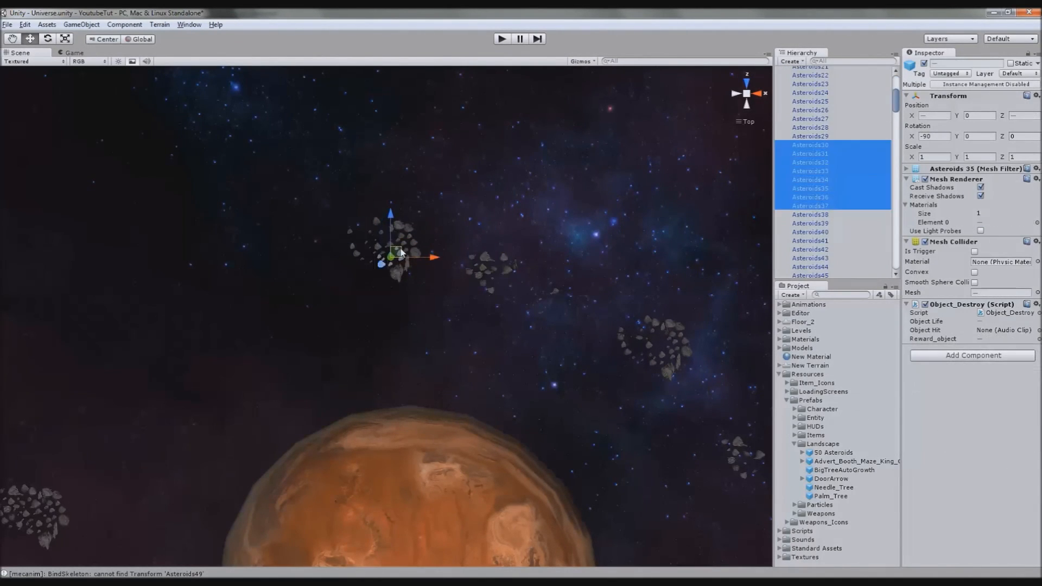
left_click_drag(811, 212, 810, 269)
left_click(277, 358)
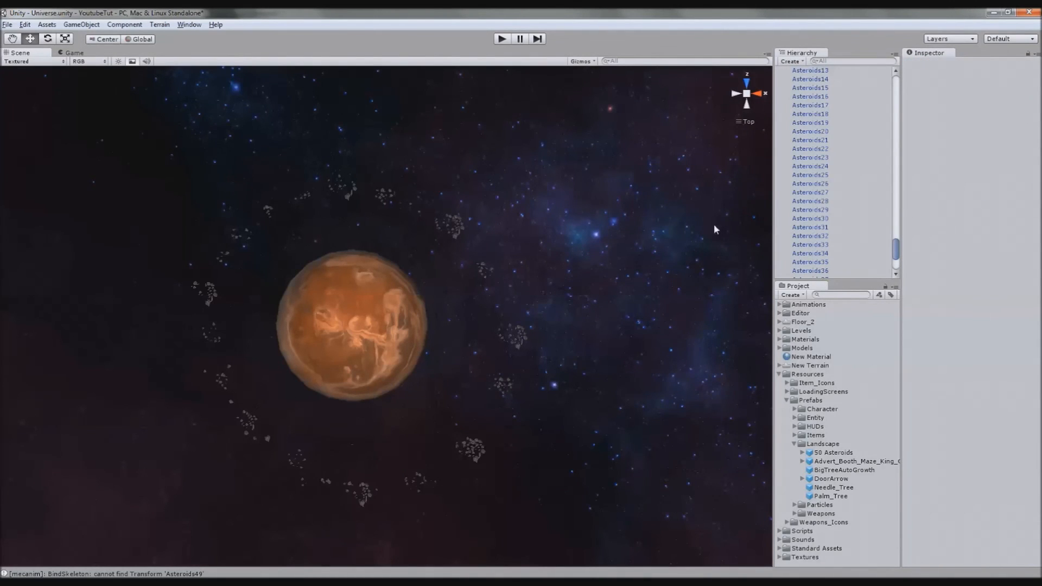
scroll(870, 156, "up", 3)
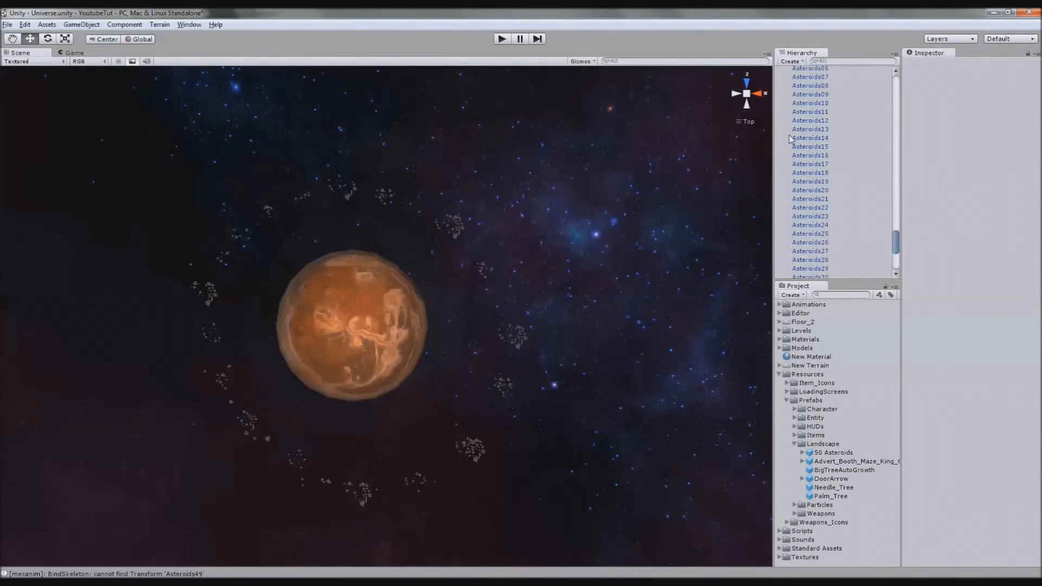
scroll(780, 147, "up", 5)
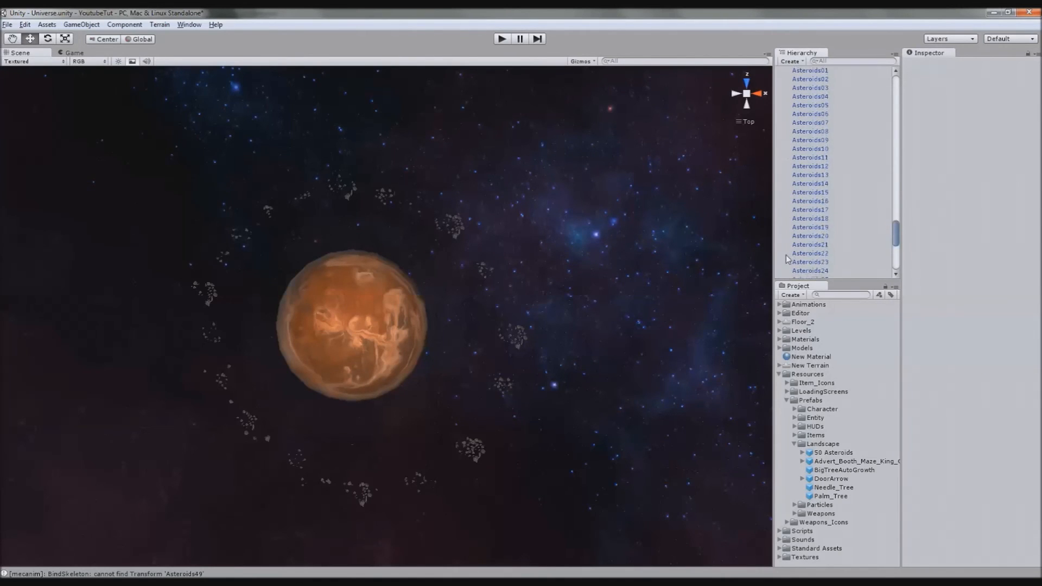
scroll(795, 163, "down", 3)
scroll(779, 179, "up", 3)
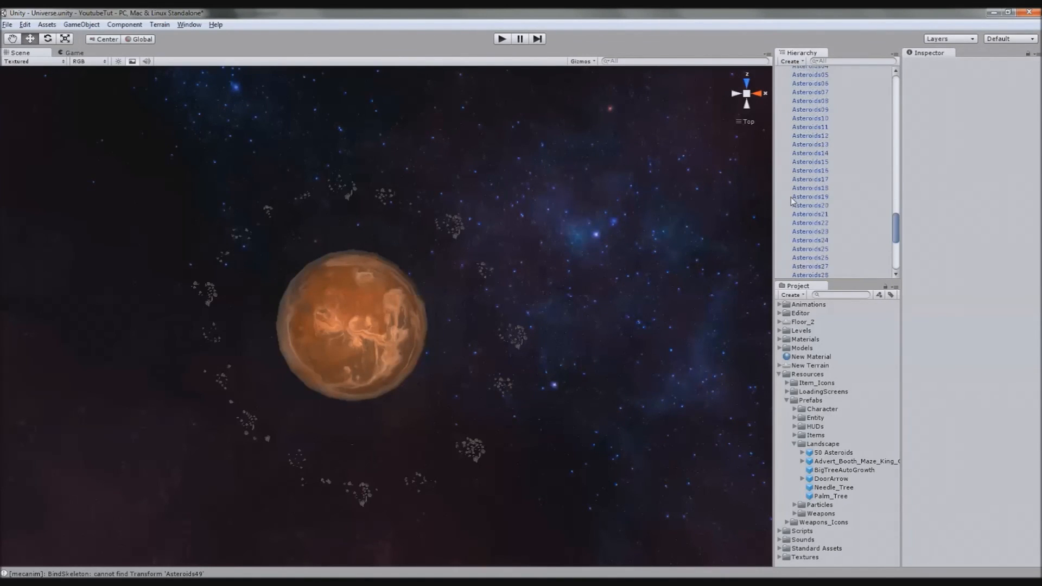
scroll(780, 255, "up", 2)
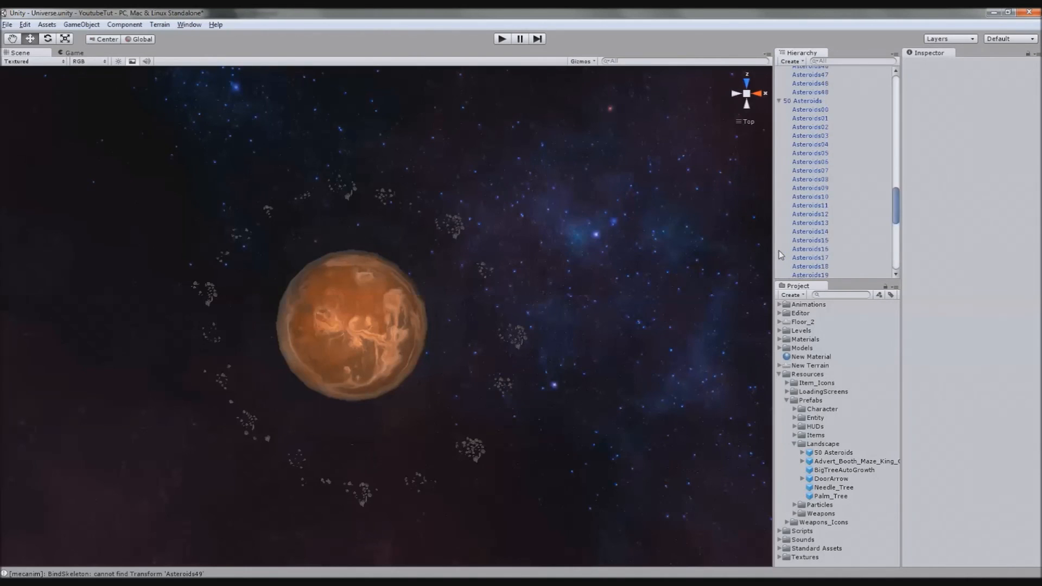
scroll(784, 256, "down", 1)
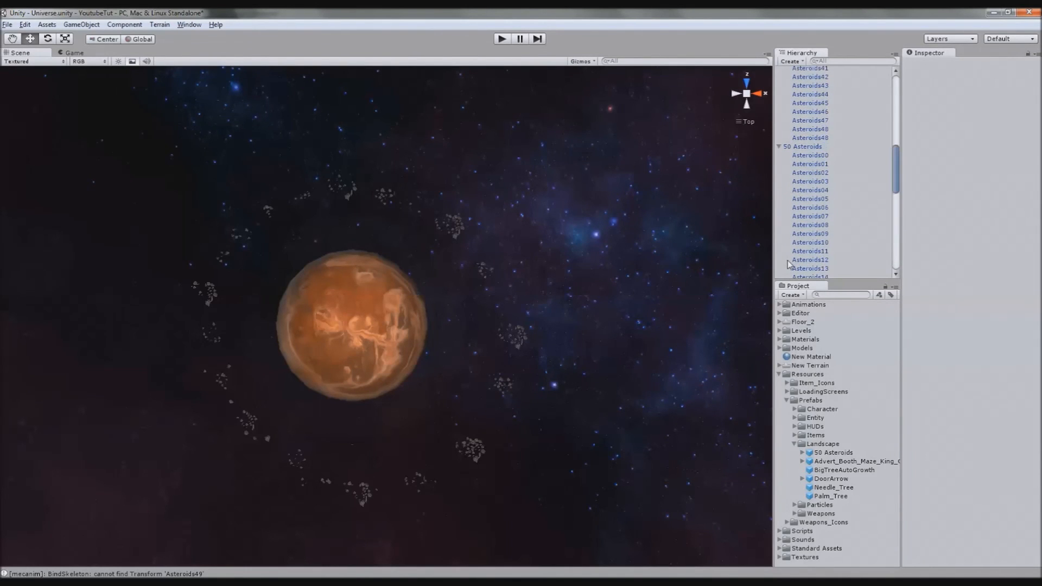
scroll(787, 150, "up", 5)
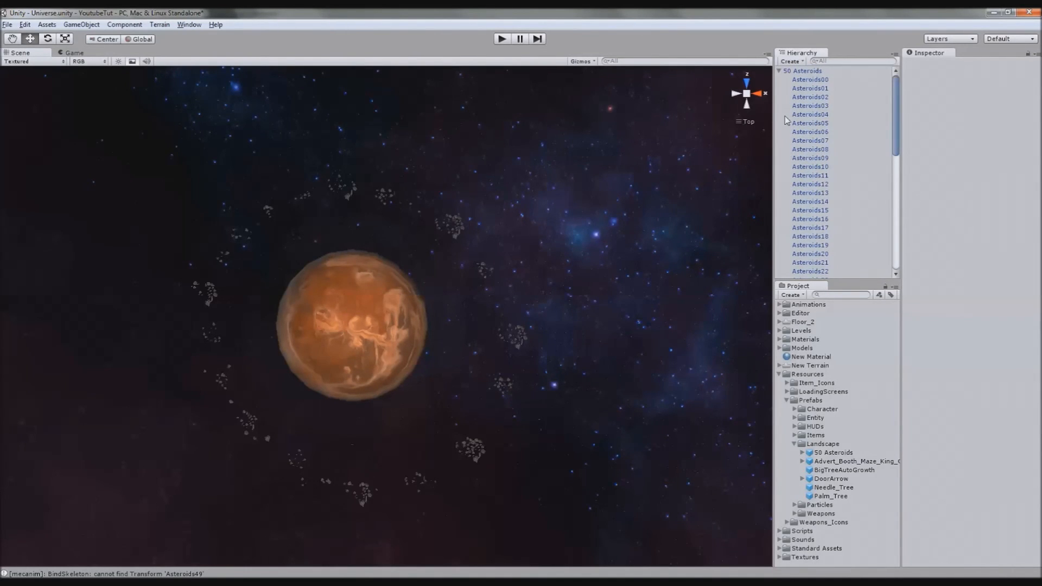
left_click(780, 71)
Select Planet Muunilinst in the Planets group with the Rotate tool active.
mouse_move(497, 383)
middle_mouse_down()
mouse_move(568, 312)
mouse_move(522, 403)
middle_mouse_up()
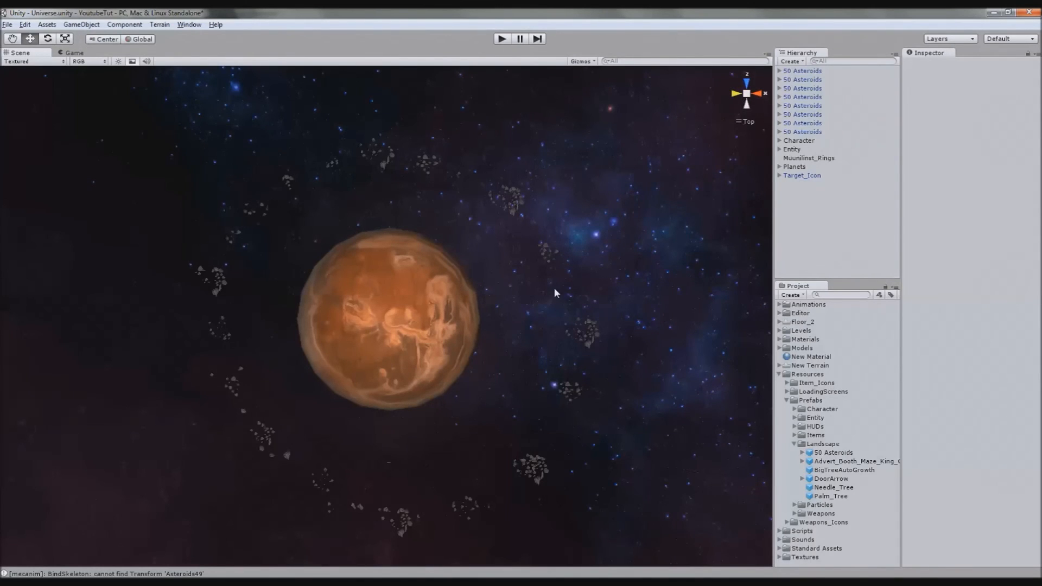
left_click(423, 308)
left_click(616, 294)
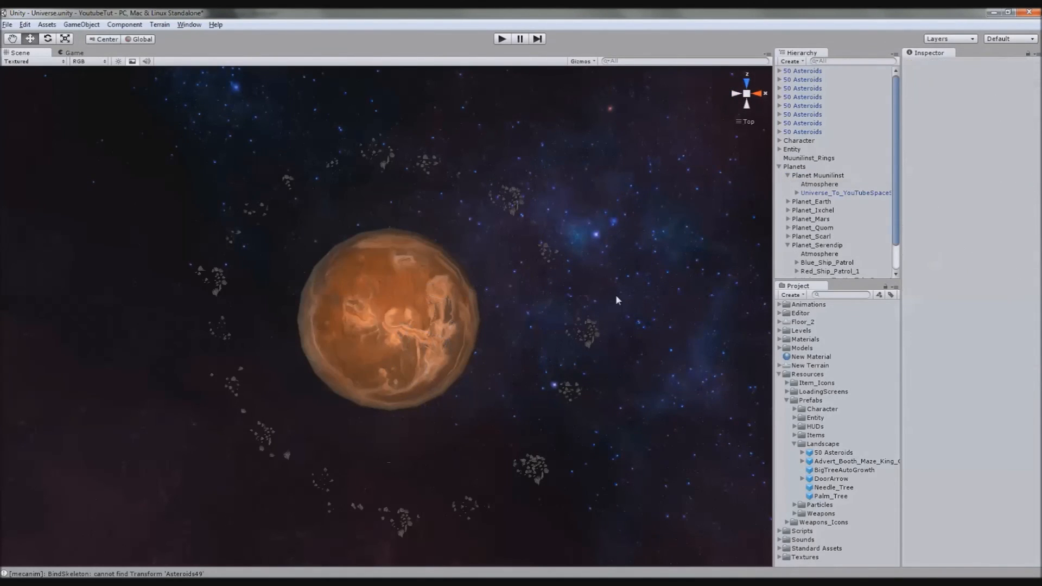
left_click(808, 176)
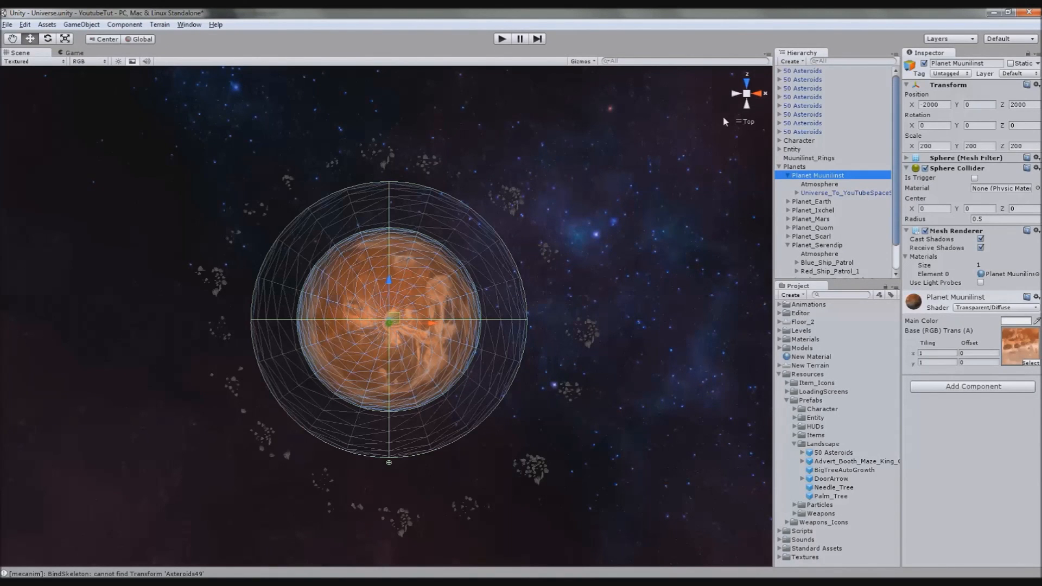
left_click(49, 39)
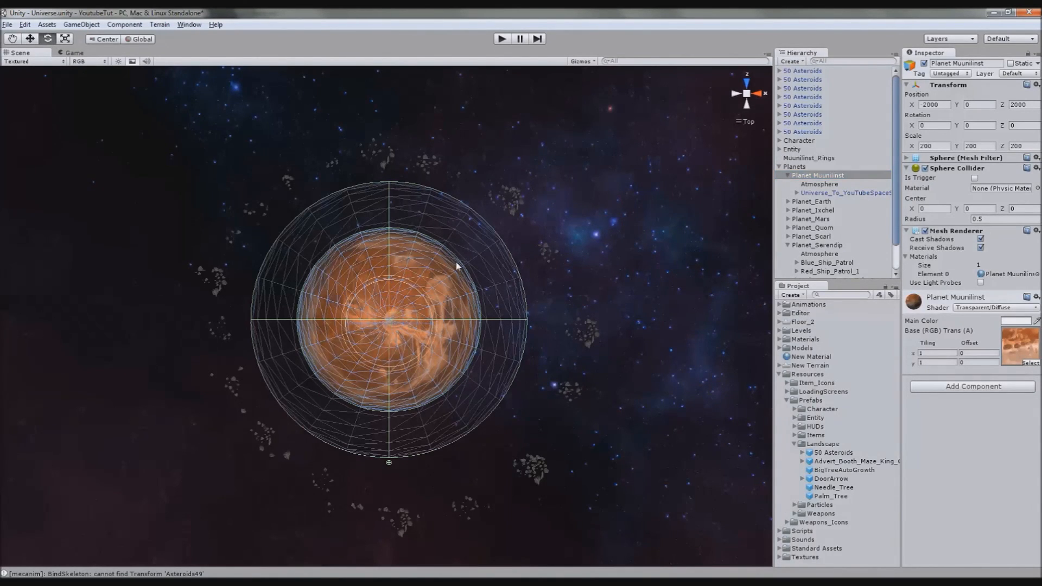
Turn a 50 Asteroids group to about -1.5° on Y and view the belt from the back.
left_click(803, 114)
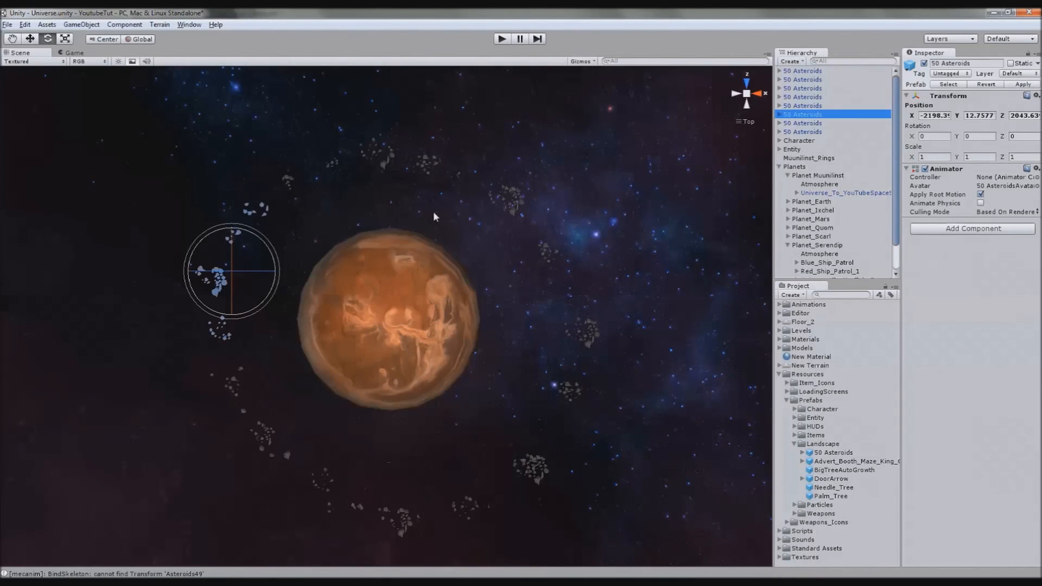
left_click_drag(257, 239, 364, 228)
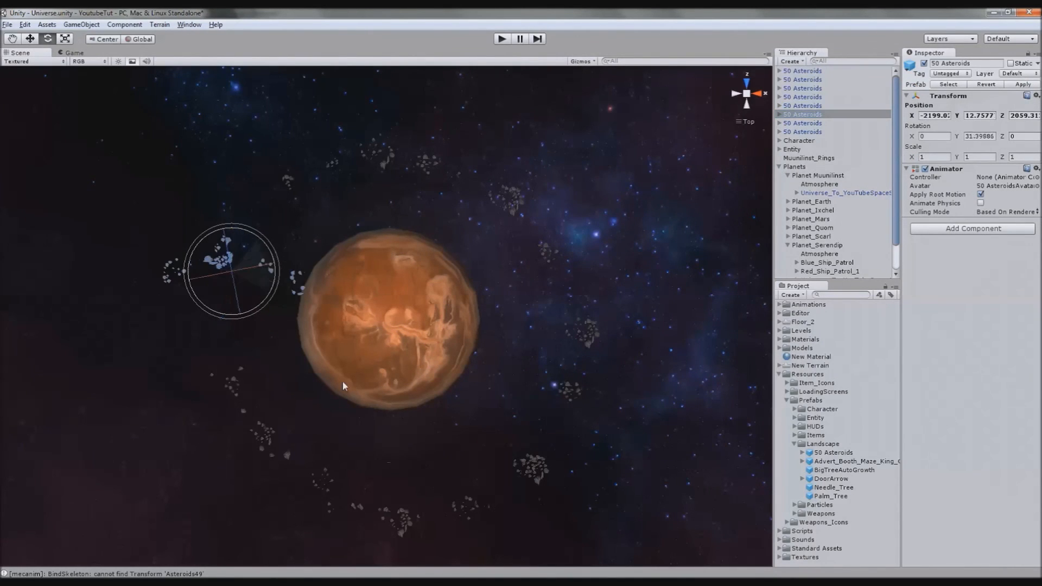
left_click_drag(258, 239, 217, 250)
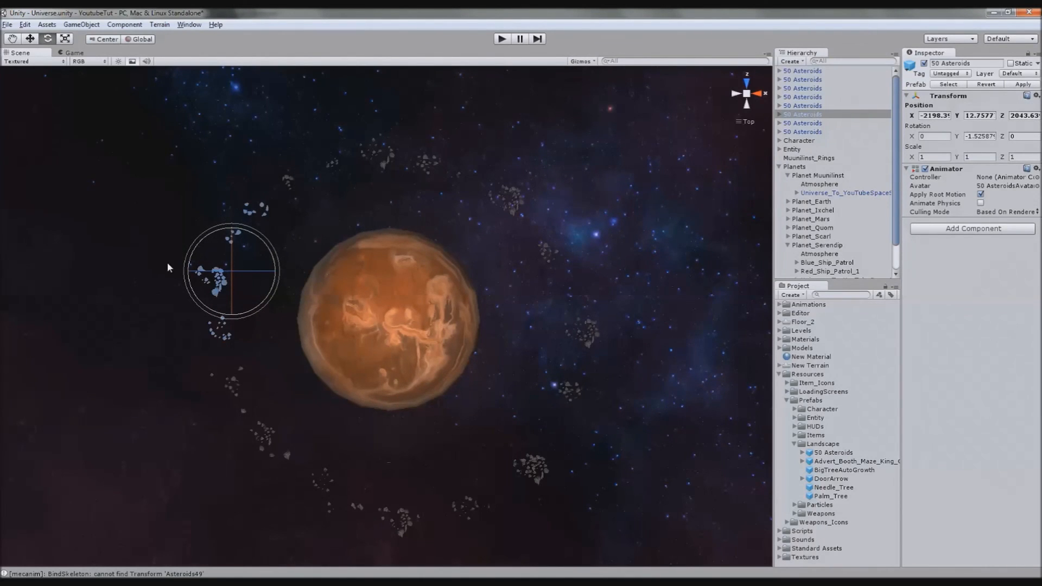
left_click(758, 96)
key("f")
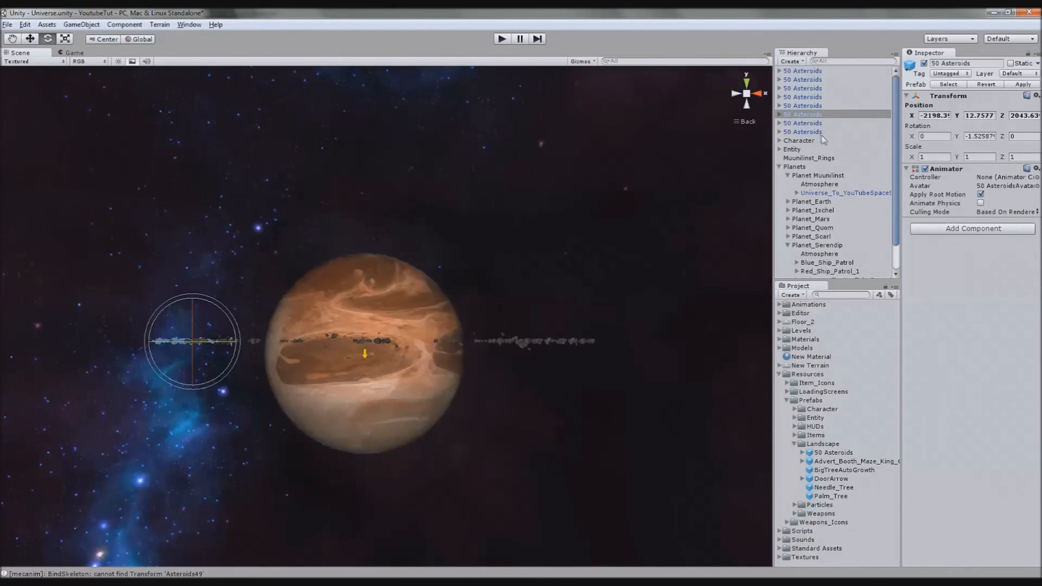
left_click(802, 132)
Move the 50 Asteroids groups inside Muunilinst_Rings.
left_click(802, 71, "shift")
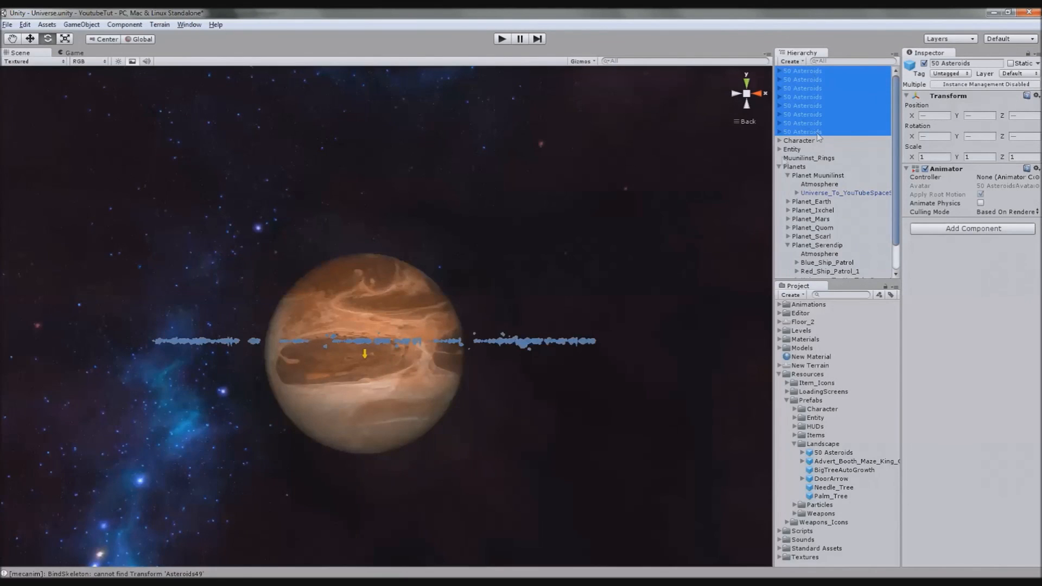
key("f")
left_click(802, 132, "ctrl")
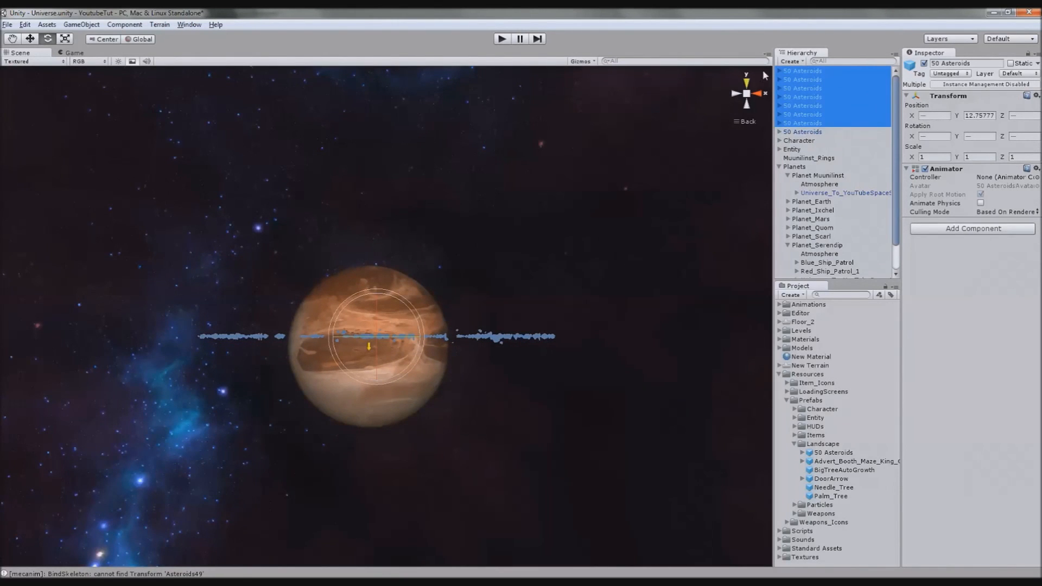
left_click_drag(815, 104, 810, 158)
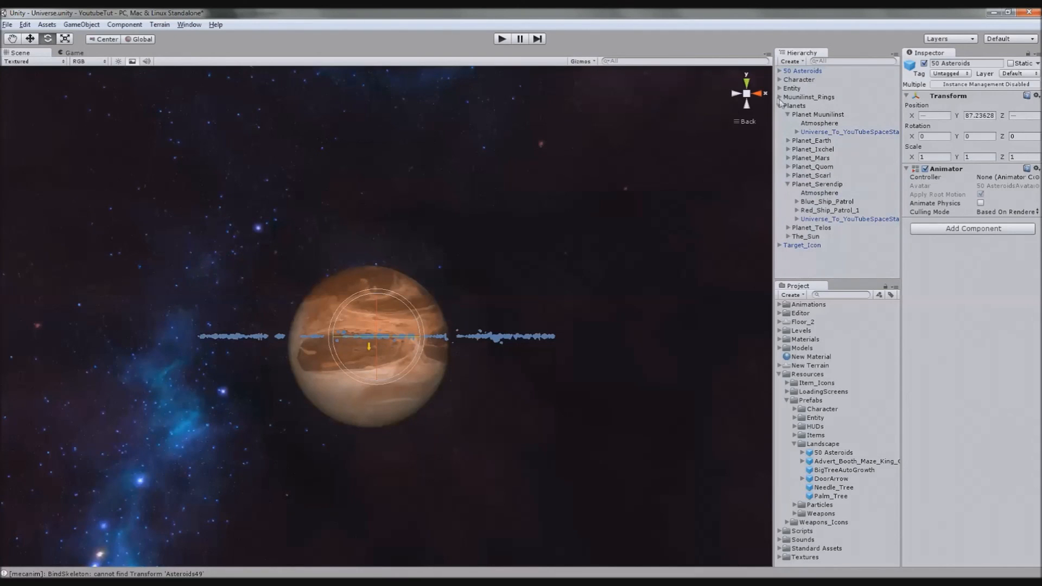
Parent Muunilinst_Rings under Planet Muunilinst at scale 0.005.
left_click(801, 98)
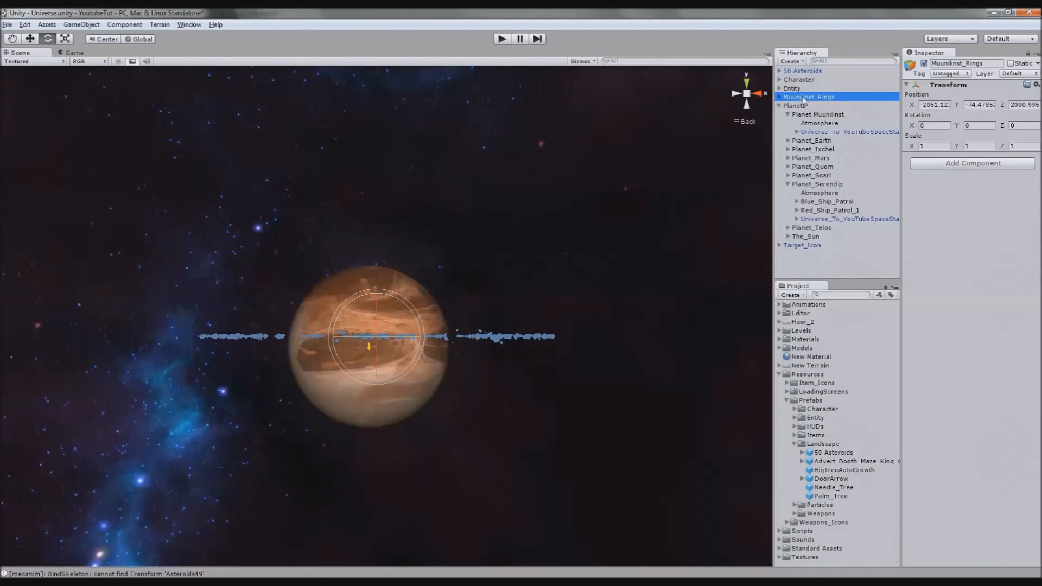
mouse_move(803, 98)
left_mouse_down()
mouse_move(827, 122)
mouse_move(847, 125)
left_mouse_up()
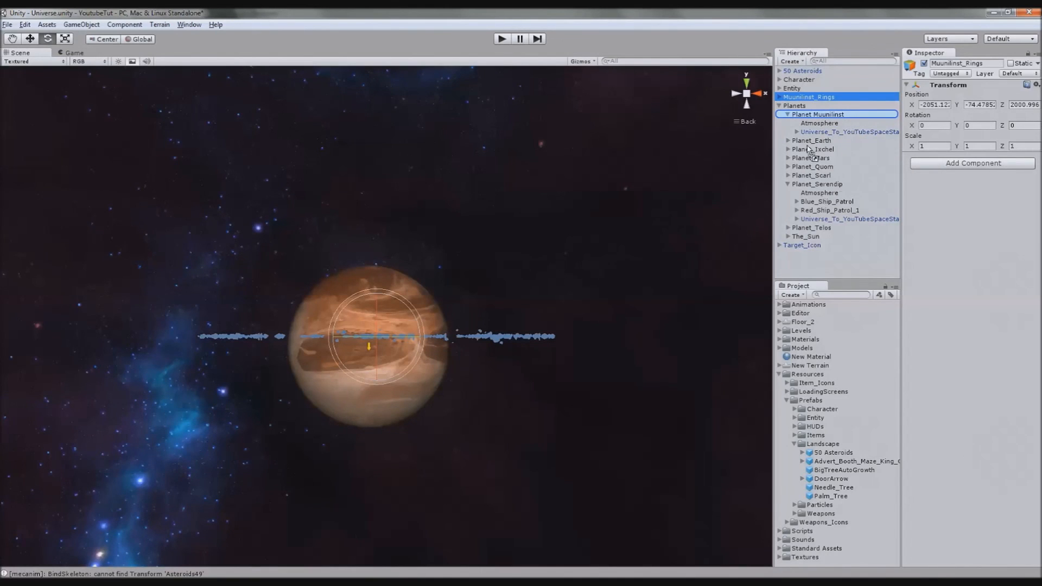
left_click_drag(846, 122, 846, 118)
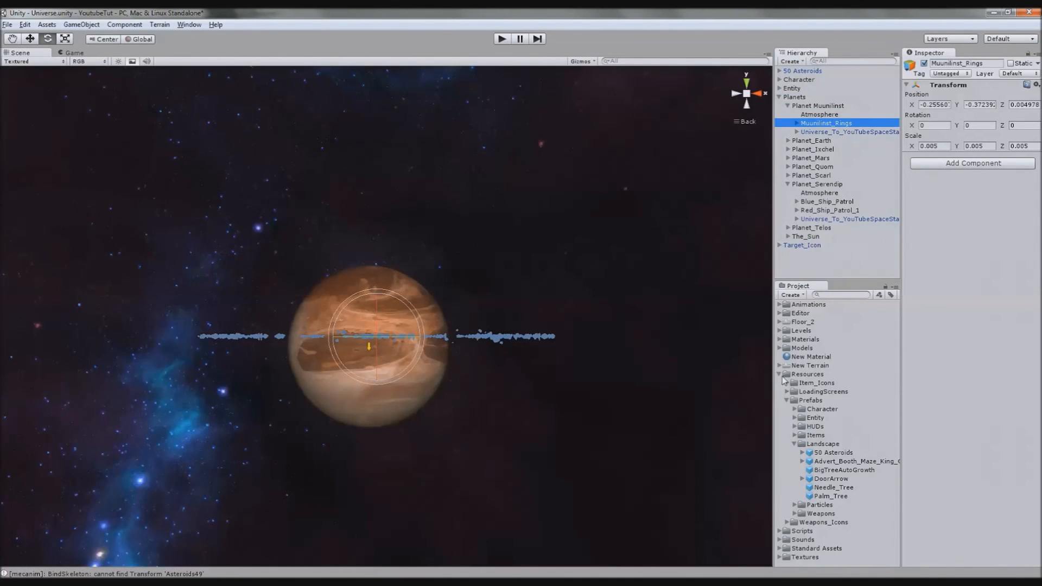
left_click(780, 374)
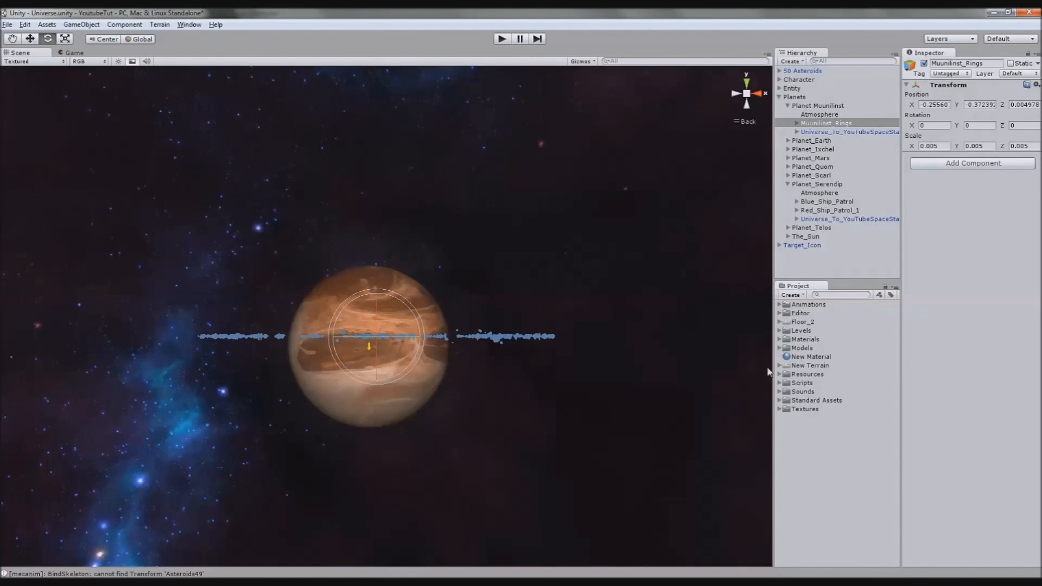
Create a new folder named Space inside Scripts > Items.
left_click(781, 383)
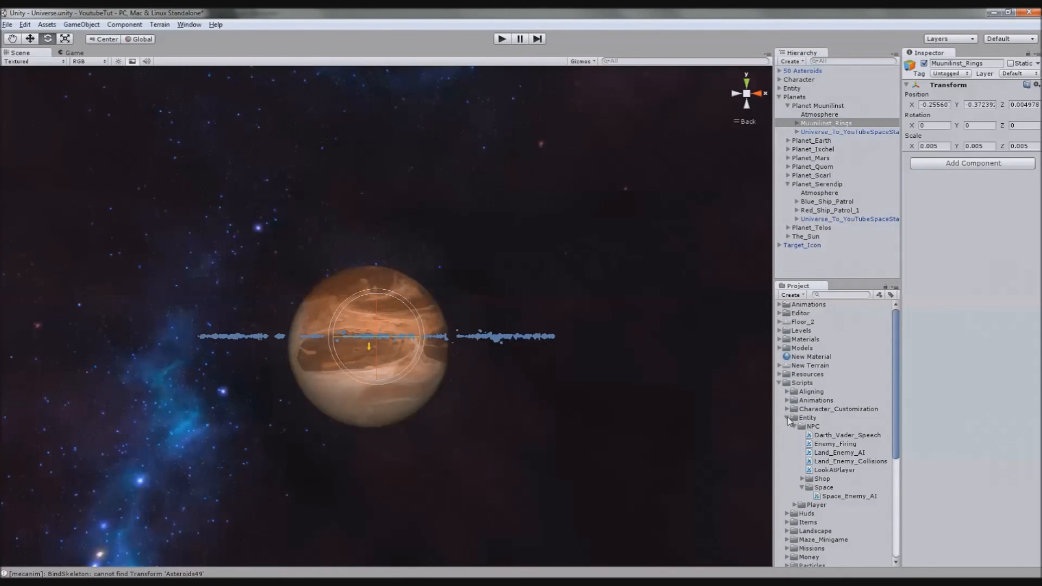
scroll(792, 419, "down", 3)
scroll(790, 417, "up", 2)
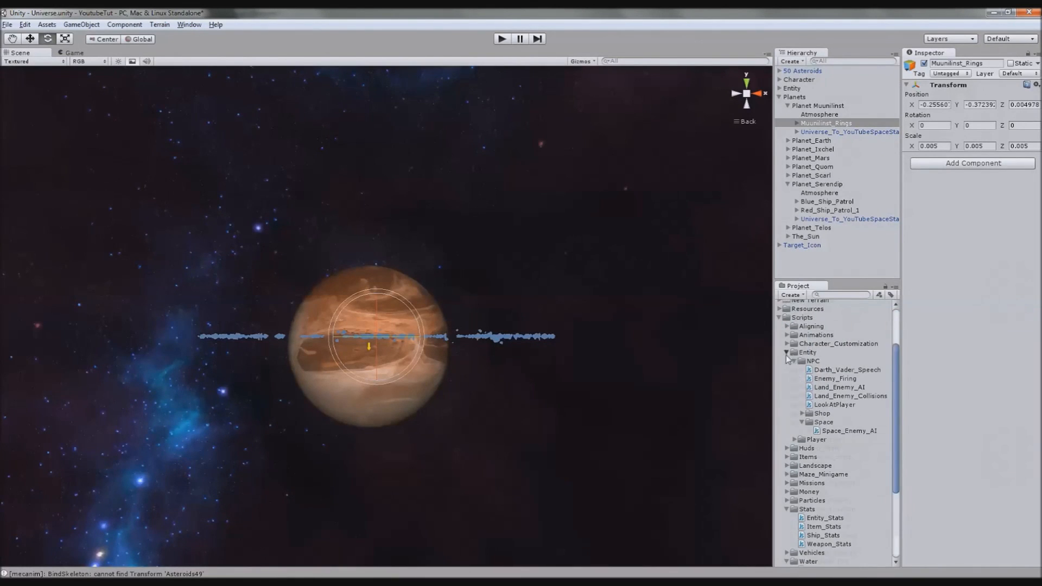
left_click(789, 358)
left_click(788, 421)
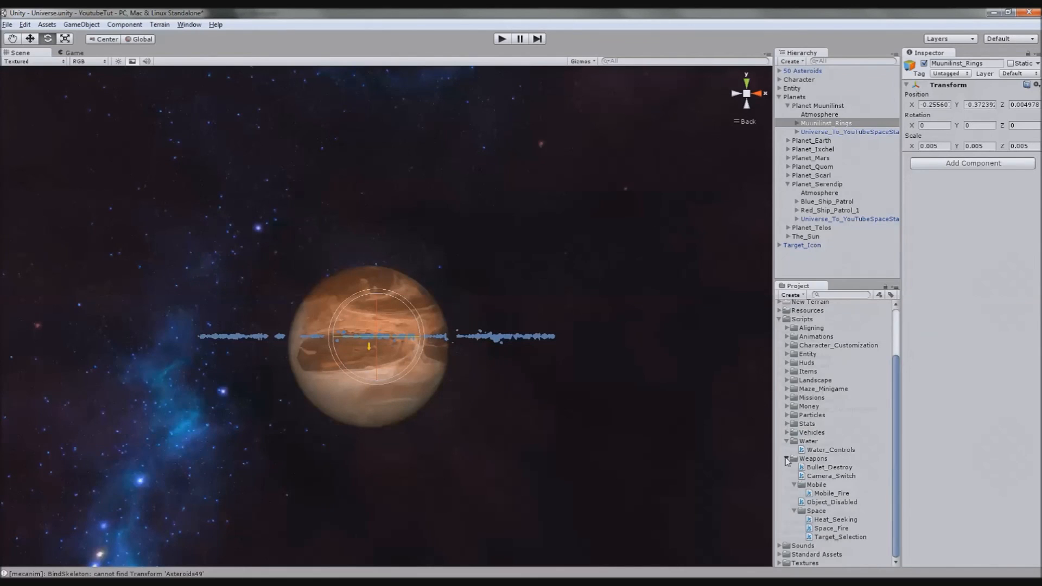
left_click(789, 461)
left_click(789, 436)
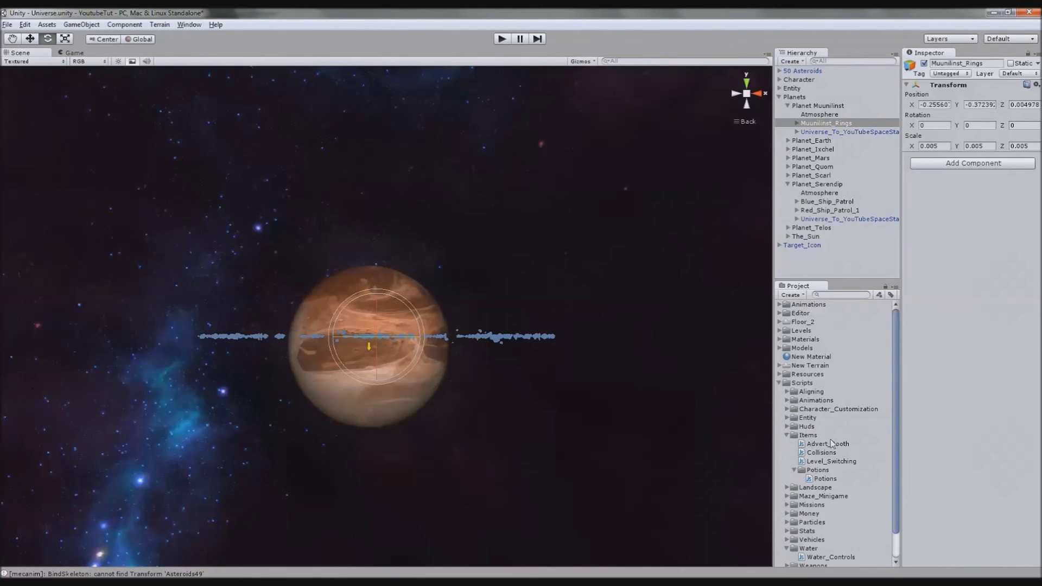
left_click(797, 470)
right_click(810, 435)
mouse_move(837, 263)
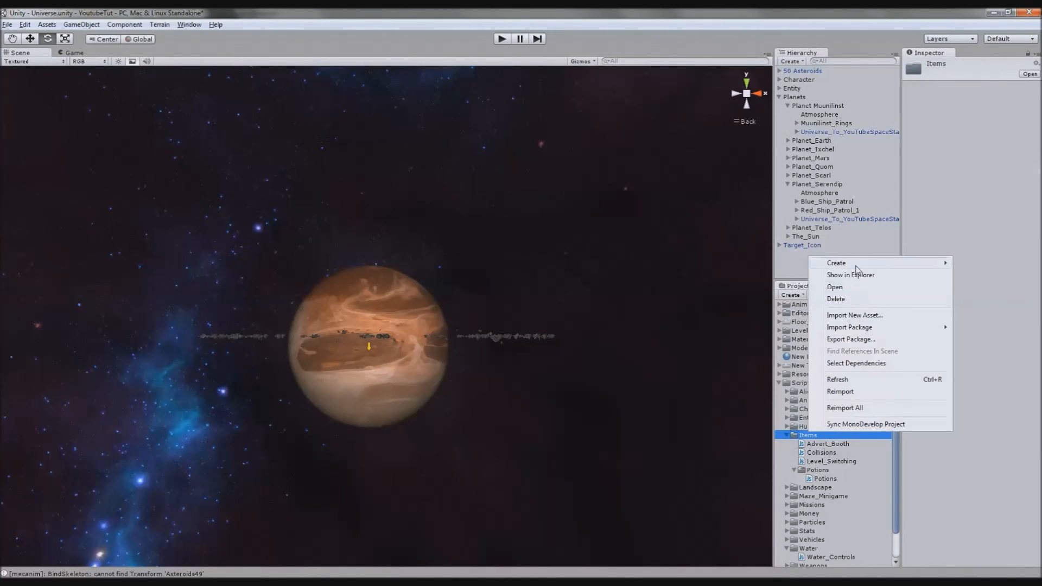
left_click(730, 263)
type("Space")
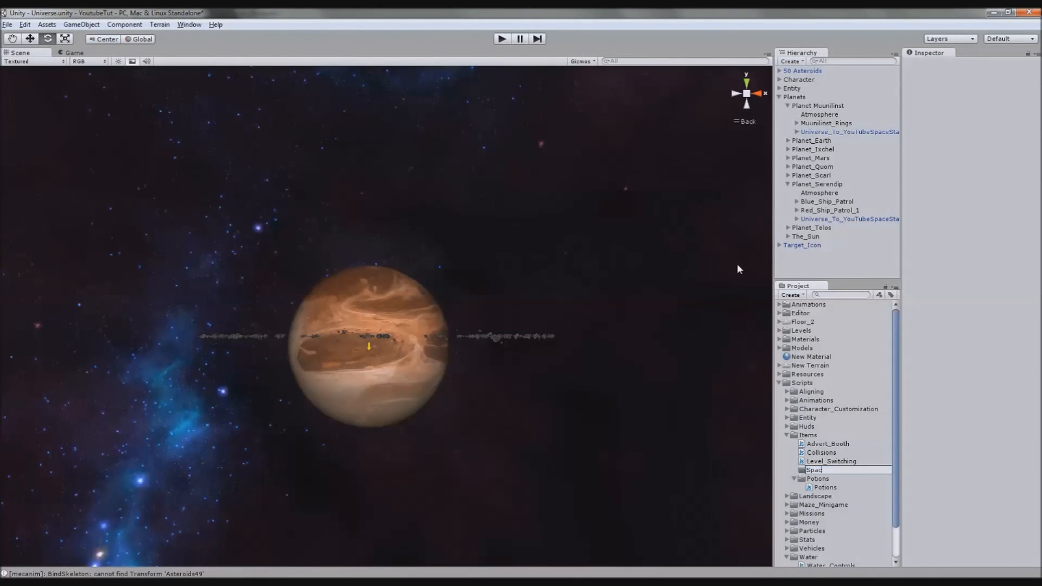
key("Return")
Create a JavaScript script named Rotate_Around in the Space folder.
right_click(823, 489)
mouse_move(851, 318)
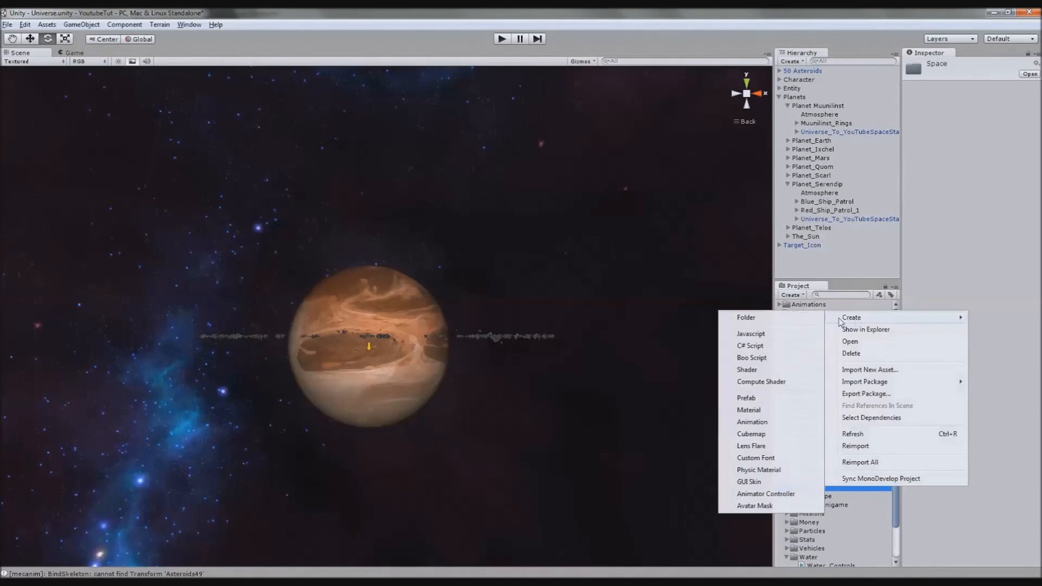
left_click(751, 332)
type("Rotate_Around")
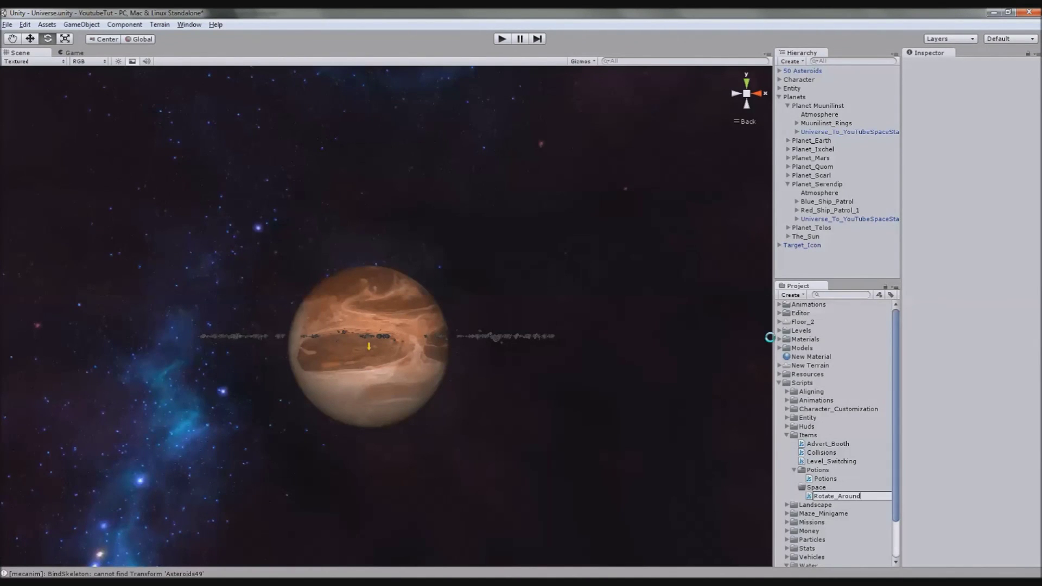
key("Return")
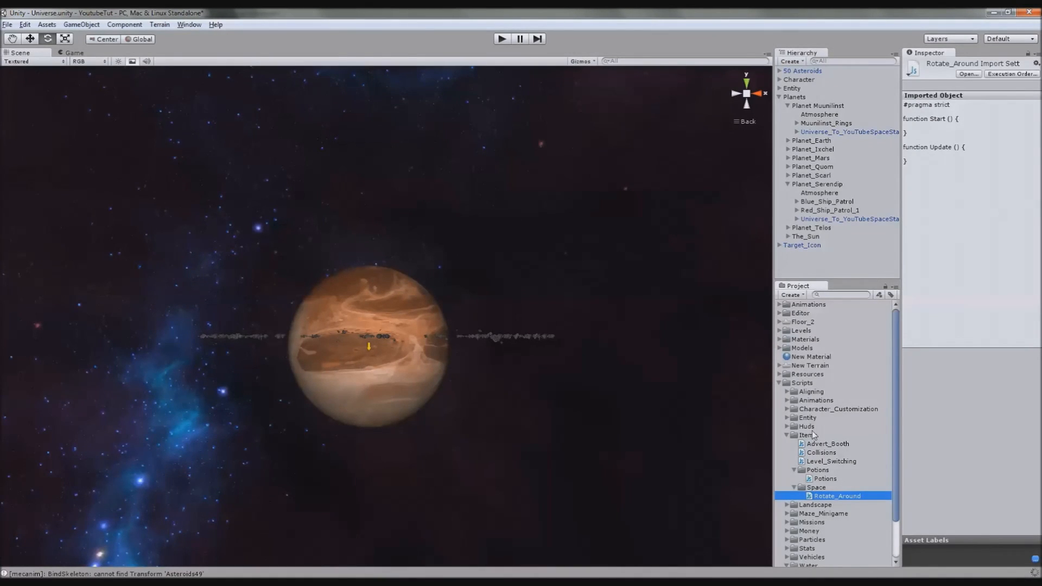
left_click(797, 123)
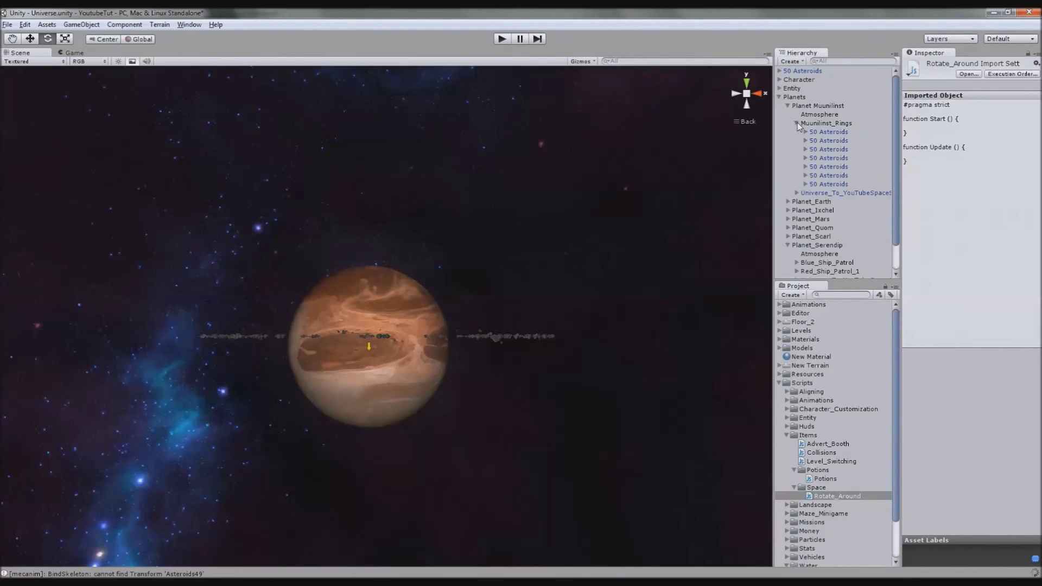
left_click(829, 133)
left_click(836, 186, "shift")
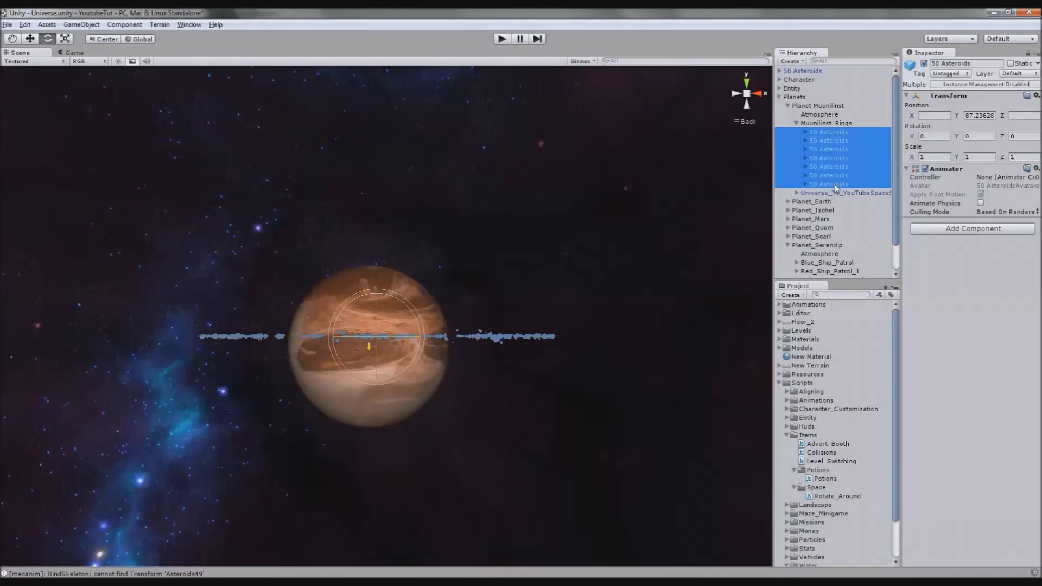
left_click(804, 133)
left_click(836, 143)
scroll(841, 217, "down", 3)
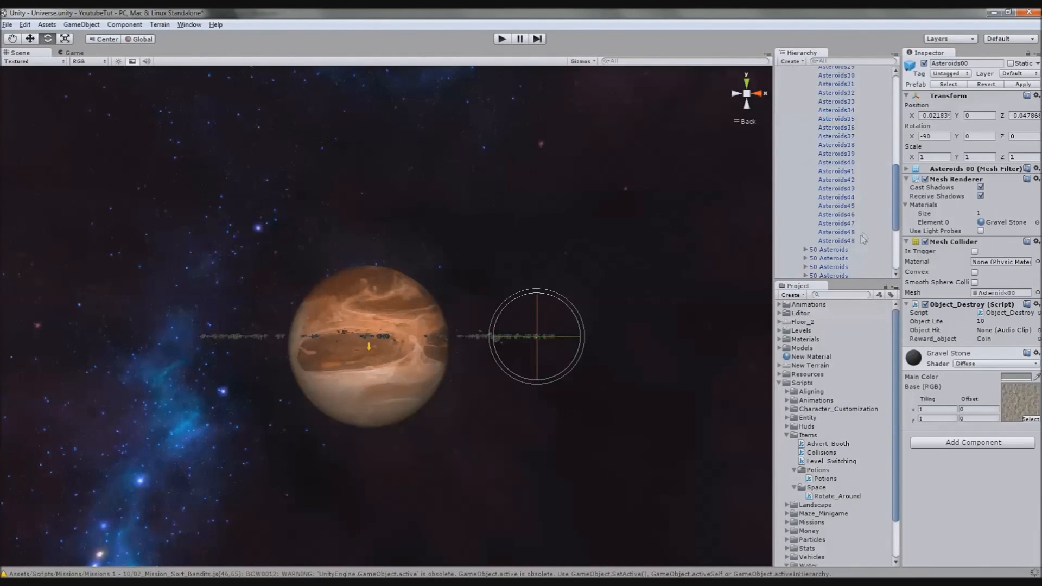
left_click(842, 240, "shift")
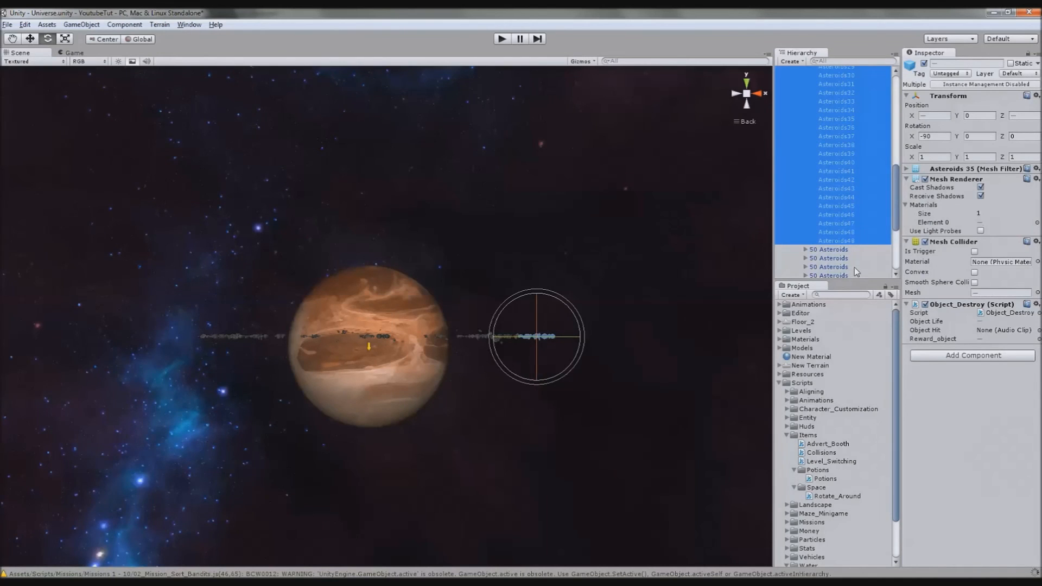
scroll(840, 230, "up", 5)
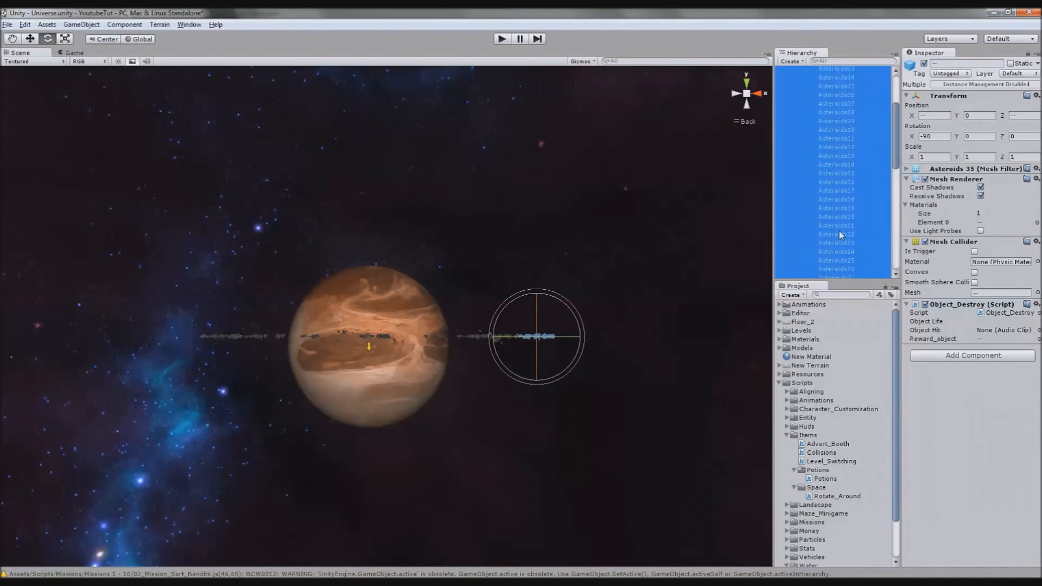
scroll(840, 230, "up", 3)
left_click(825, 124)
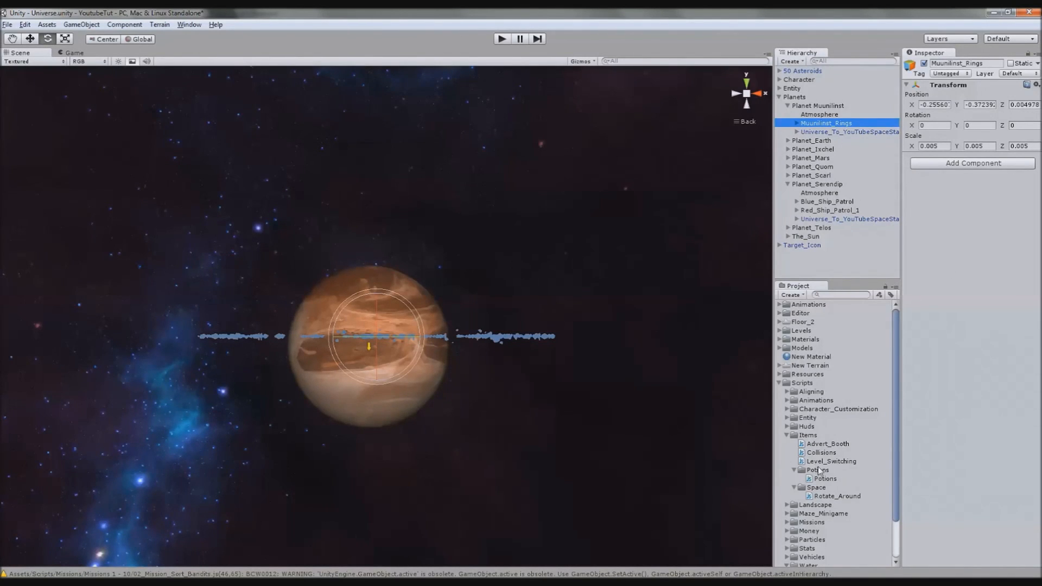
left_click(832, 497)
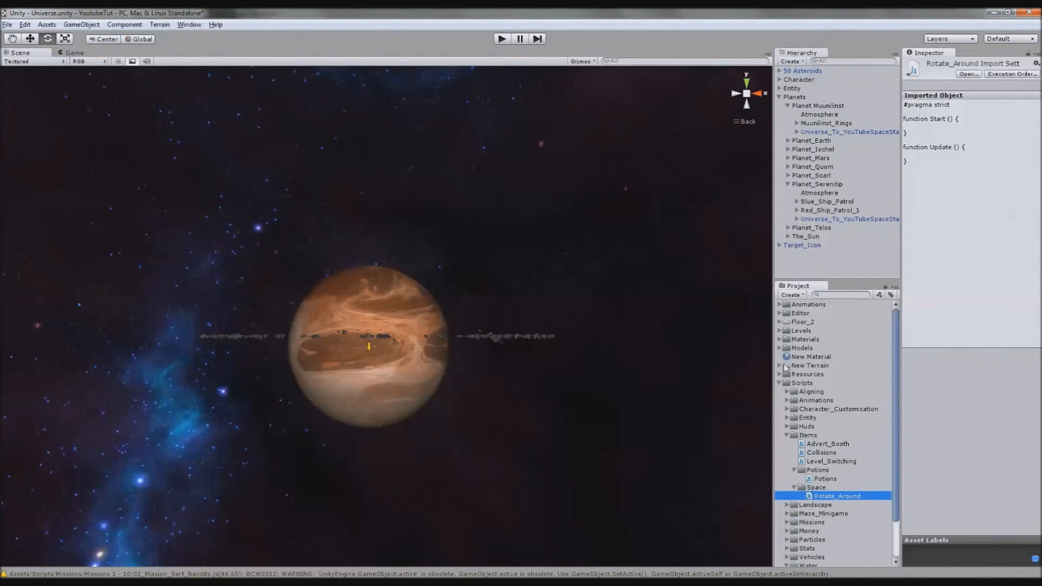
Select the whole range of asteroid prefabs in Prefabs > Landscape > 50 Asteroids.
left_click(781, 375)
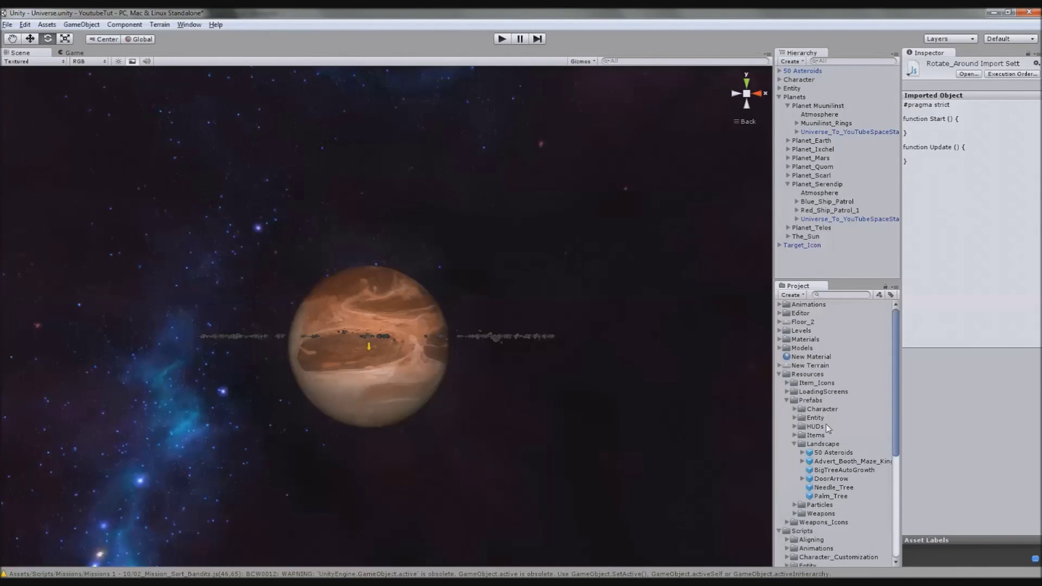
left_click(805, 453)
left_click(839, 461)
scroll(841, 407, "down", 3)
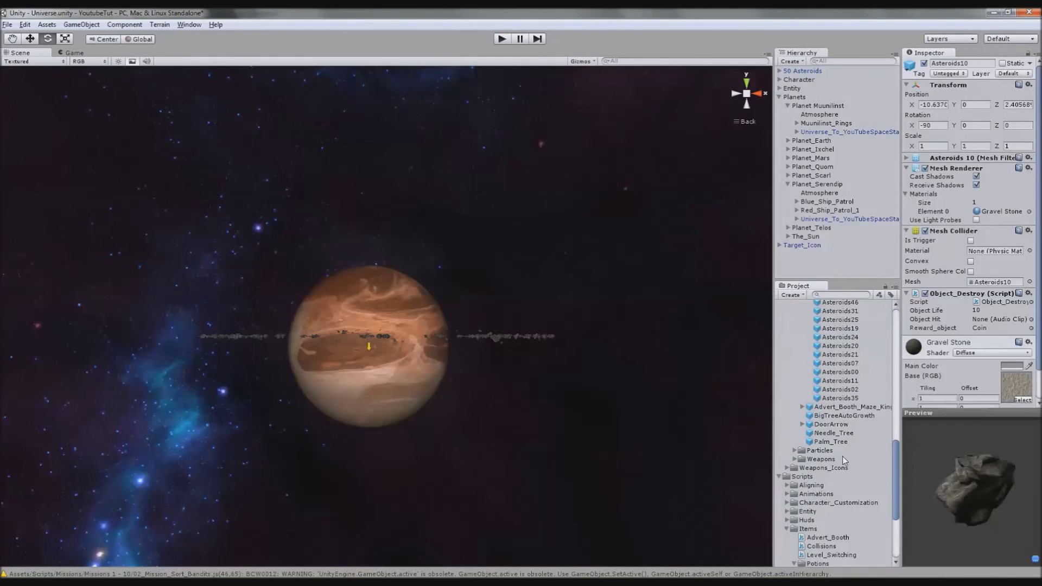
left_click(840, 397, "shift")
scroll(839, 398, "down", 2)
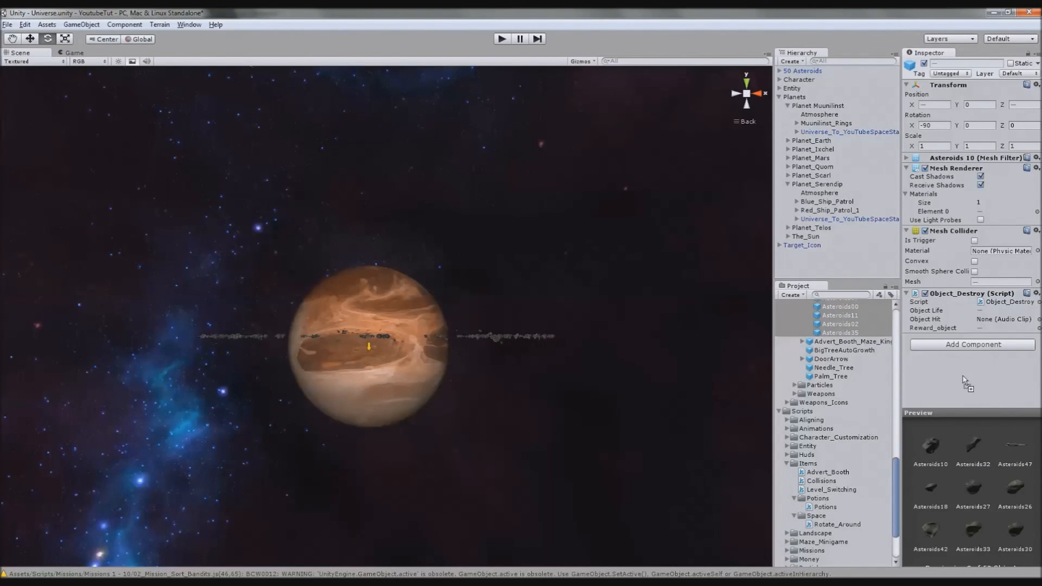
Attach Rotate_Around to the prefabs and open the script for editing.
left_click_drag(965, 381, 966, 383)
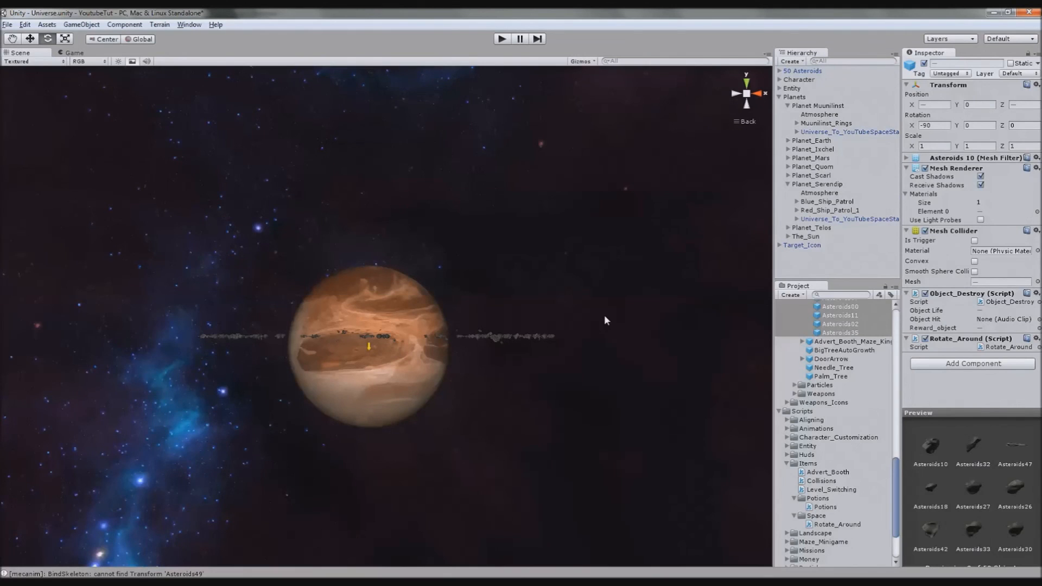
left_click(1008, 347)
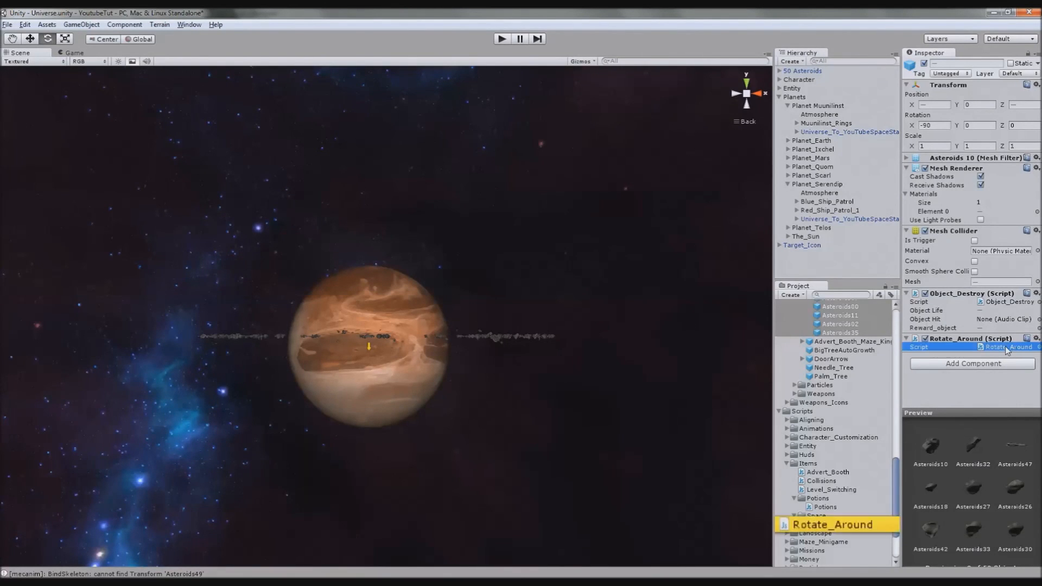
double_click(1008, 349)
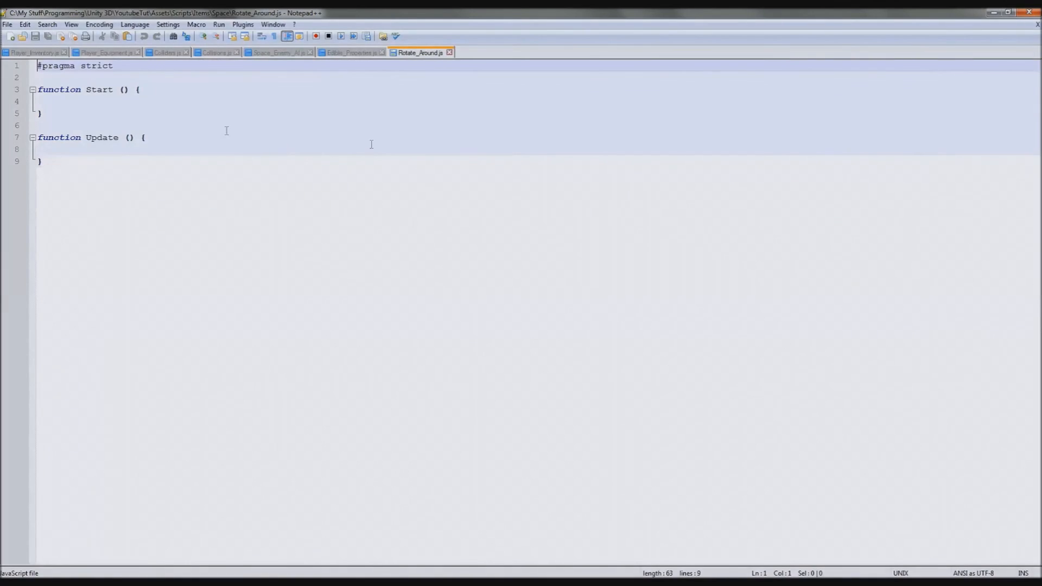
Leave line 2 of Rotate_Around.js and switch to the Transform.RotateAround reference page.
left_click(139, 75)
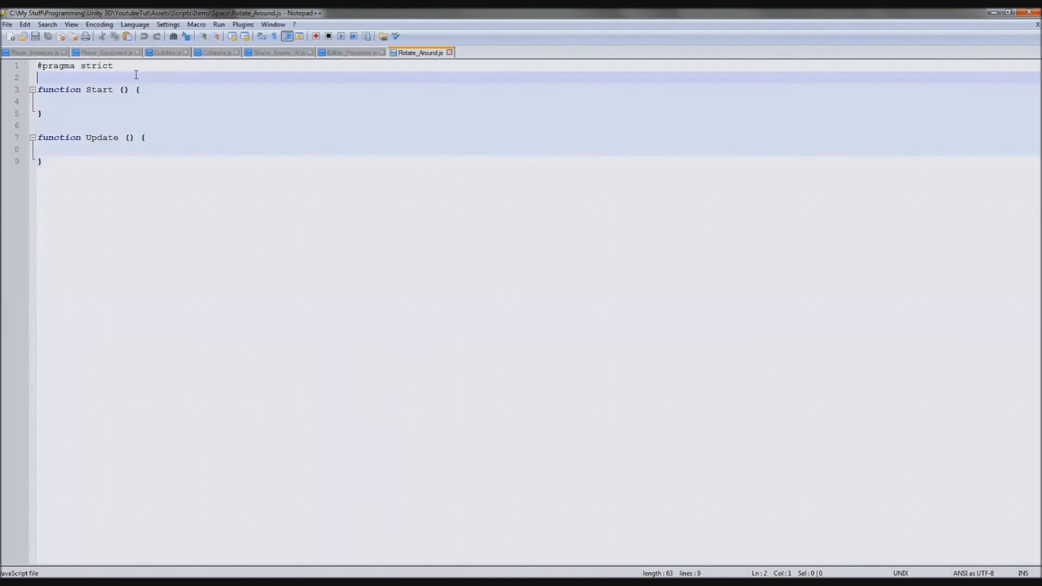
key("alt+Tab")
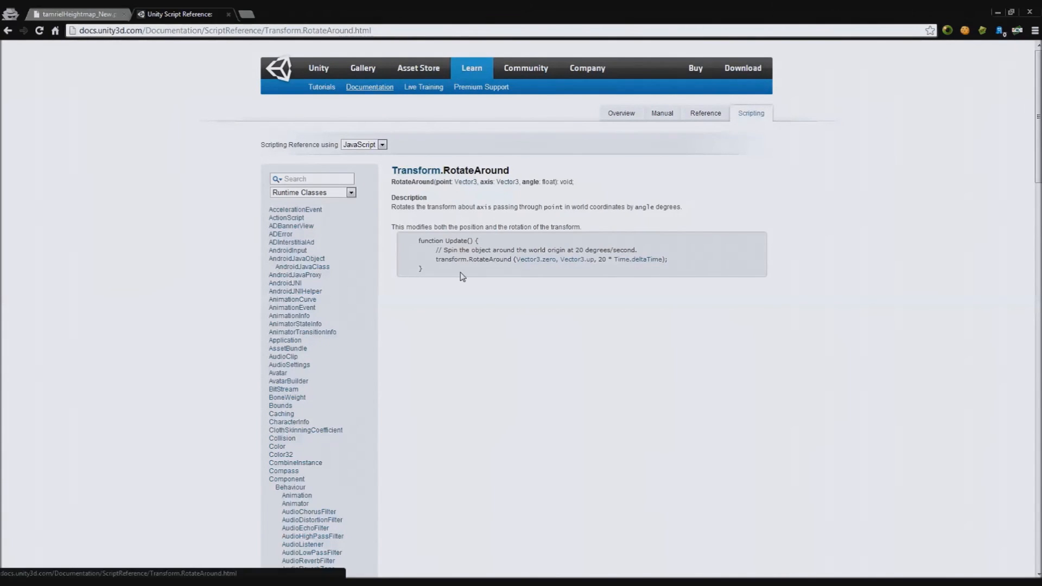
Read the RotateAround heading, signature and parameter list, keeping JavaScript as the language.
left_click(382, 145)
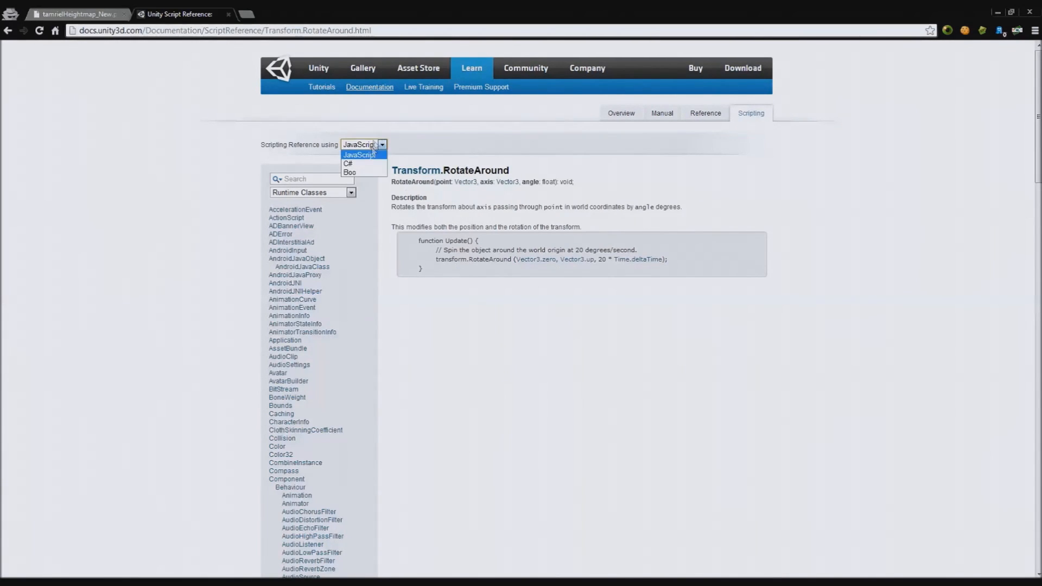
left_click(374, 146)
left_click(383, 144)
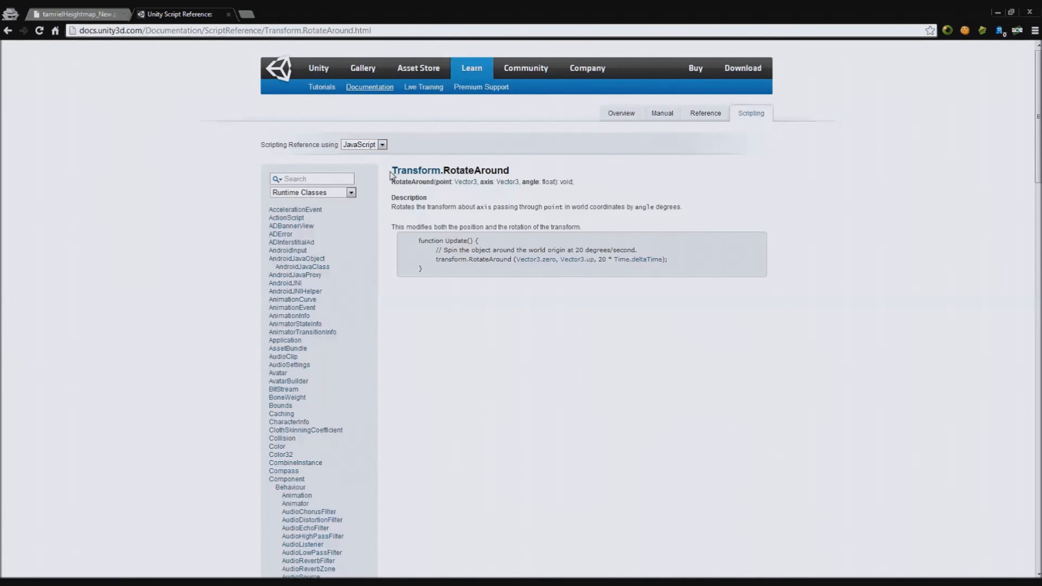
left_click_drag(443, 170, 514, 163)
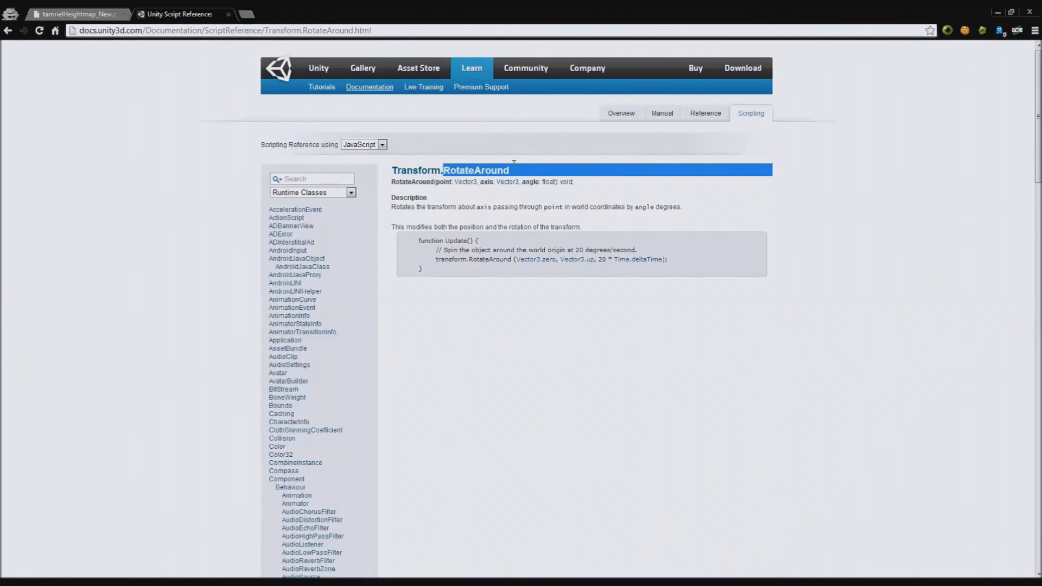
left_click(513, 172)
left_click_drag(509, 170, 443, 170)
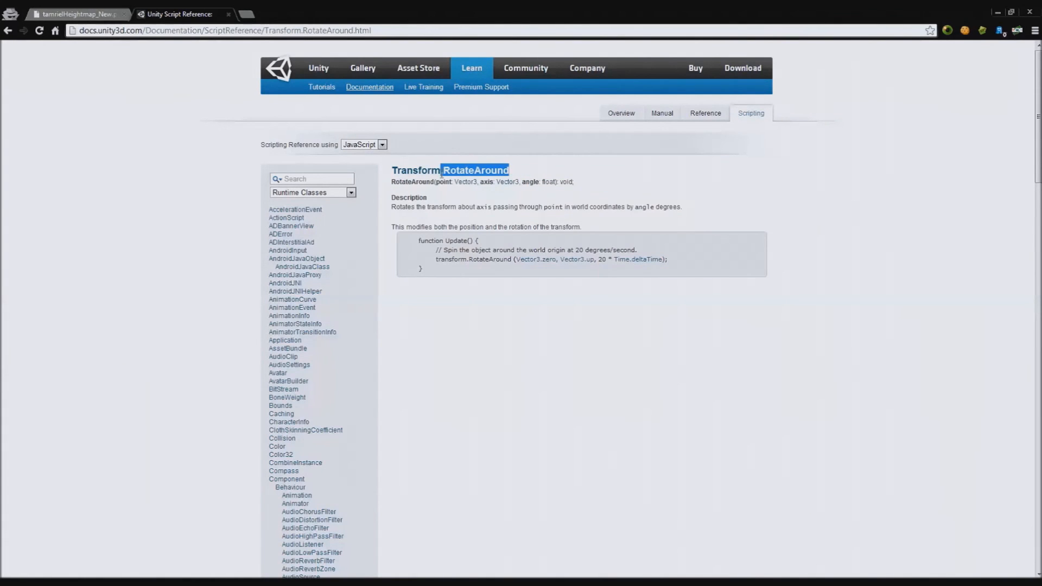
left_click(480, 167)
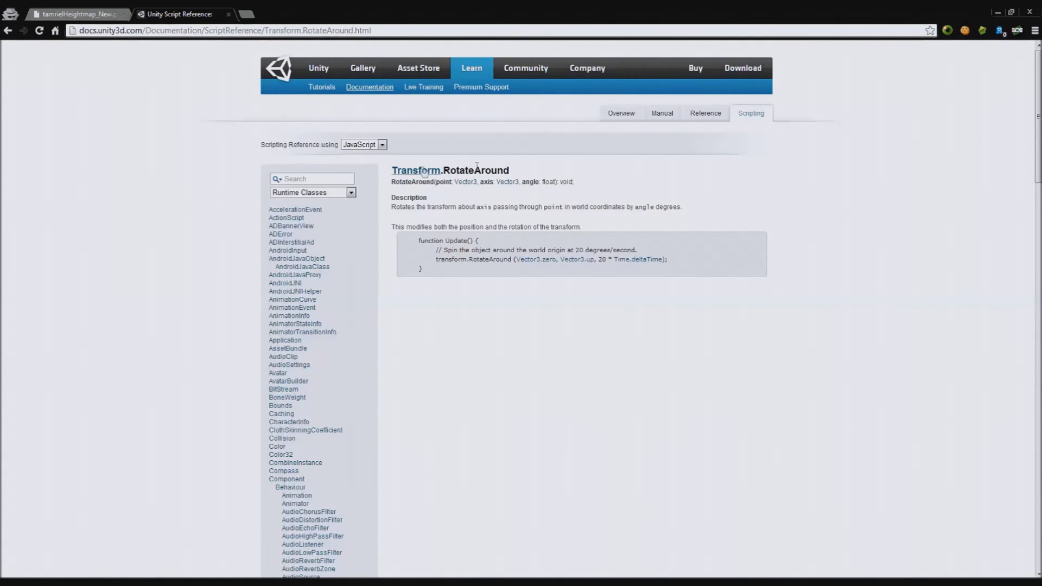
left_click_drag(391, 182, 574, 181)
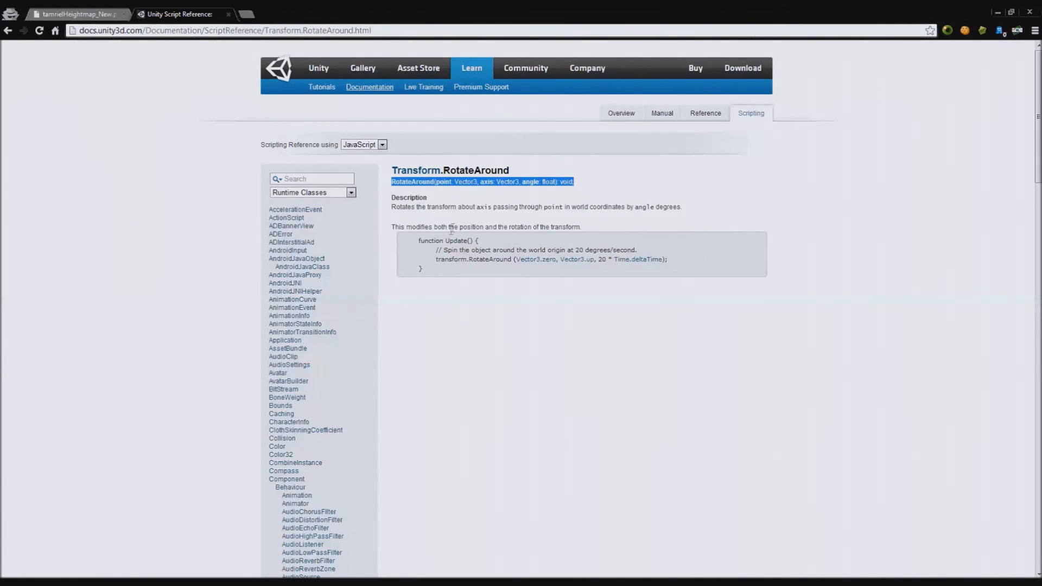
left_click(477, 209)
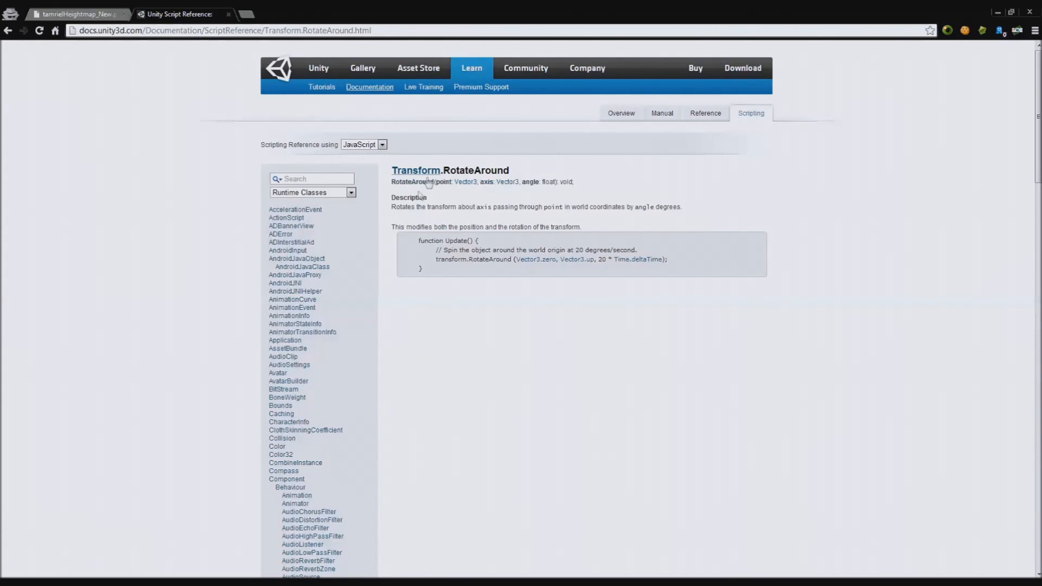
mouse_move(403, 183)
left_mouse_down()
mouse_move(434, 182)
mouse_move(399, 184)
left_mouse_up()
left_click(434, 182)
left_click_drag(436, 182, 554, 183)
left_click(459, 204)
Check the Vector3 page, return, and review the point, axis and angle parameters.
left_click(464, 181)
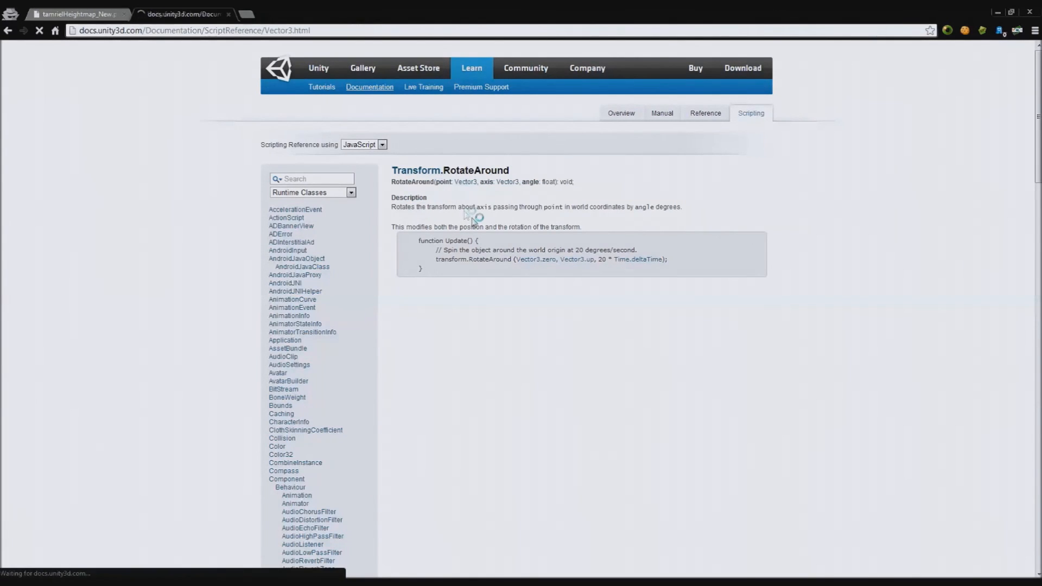
left_click(8, 31)
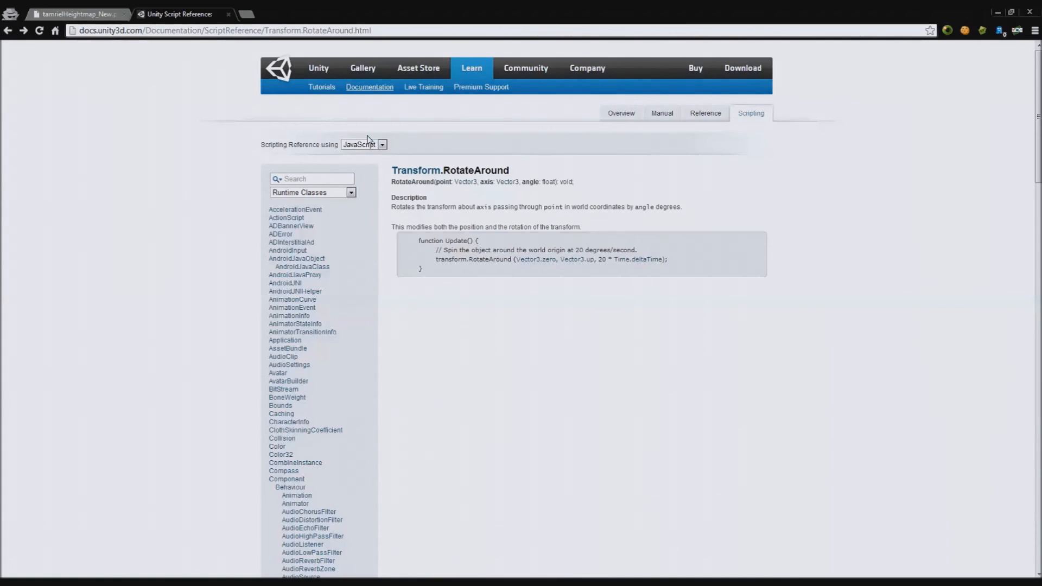
double_click(447, 181)
left_click(387, 170)
double_click(486, 181)
double_click(530, 182)
double_click(549, 182)
Read the description and example RotateAround call, then return to the script editor.
left_click_drag(391, 207, 691, 208)
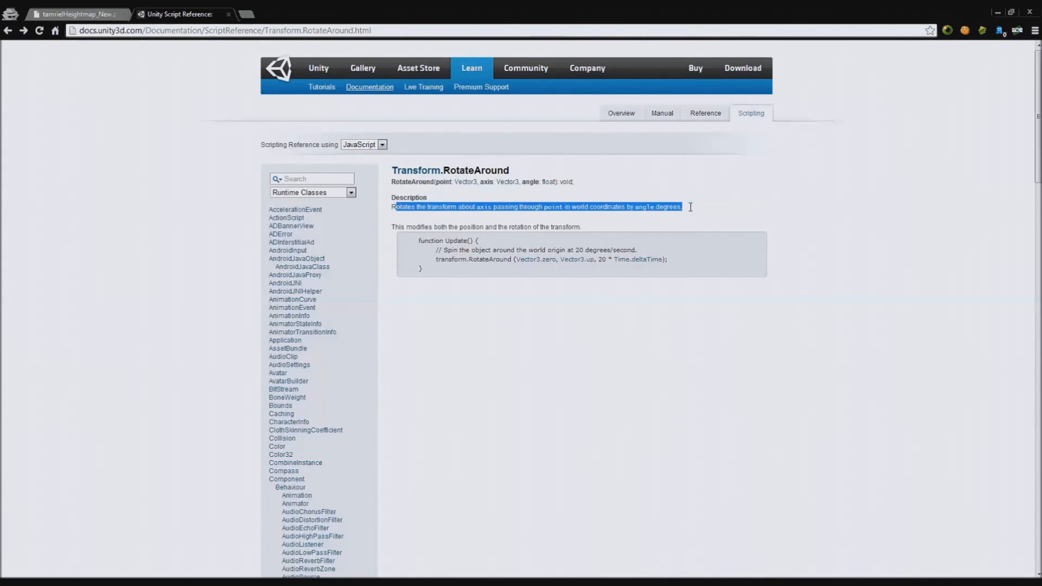
left_click_drag(418, 239, 490, 265)
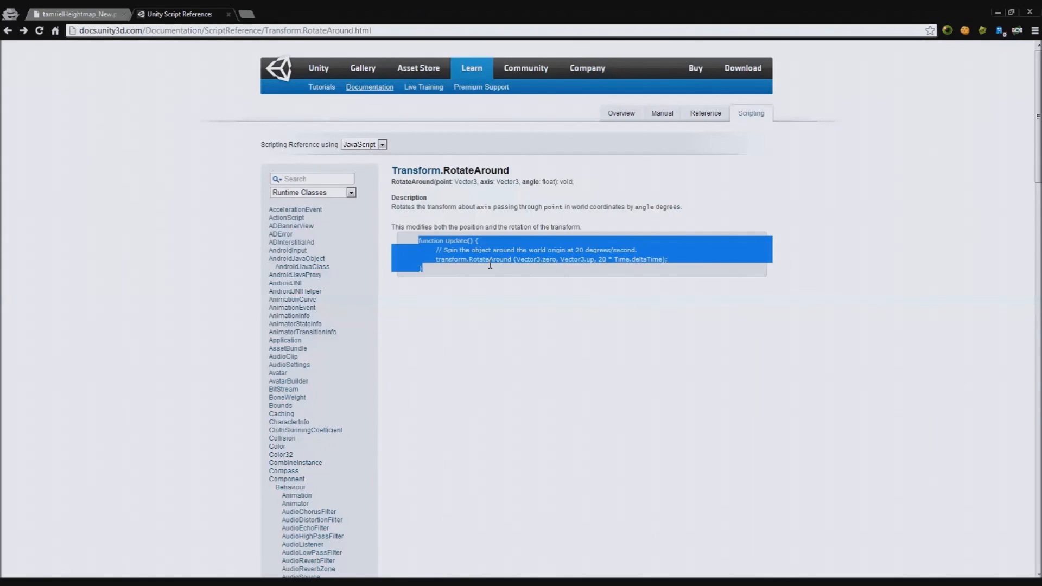
left_click(491, 272)
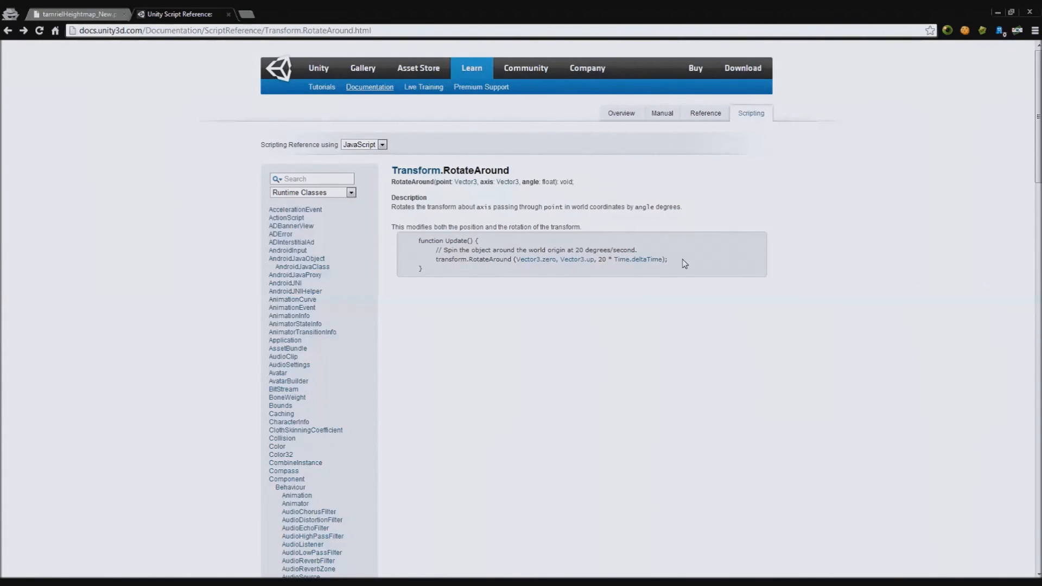
mouse_move(686, 259)
left_mouse_down()
mouse_move(438, 270)
mouse_move(437, 260)
left_mouse_up()
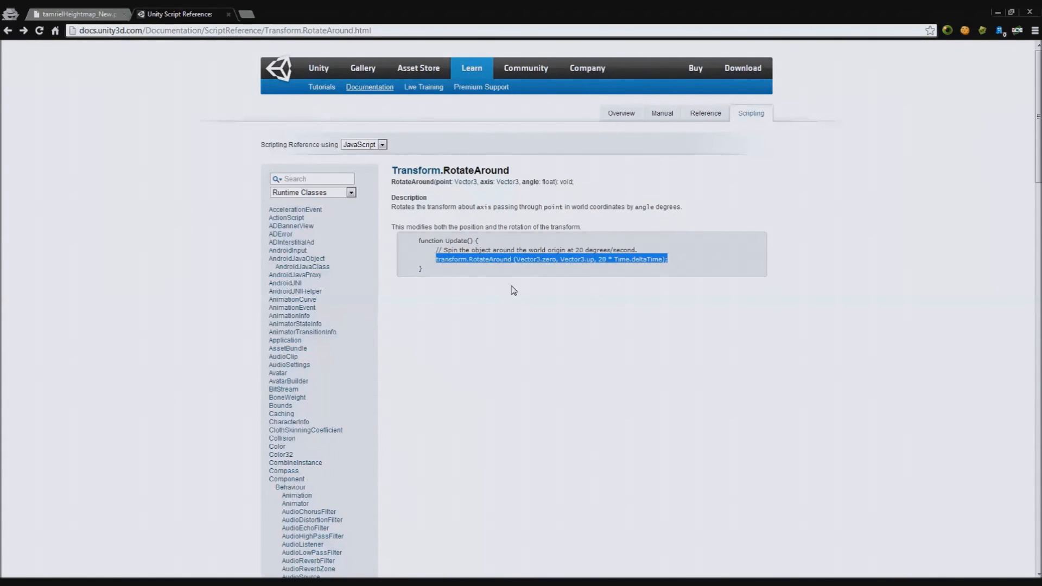
left_click_drag(636, 250, 511, 250)
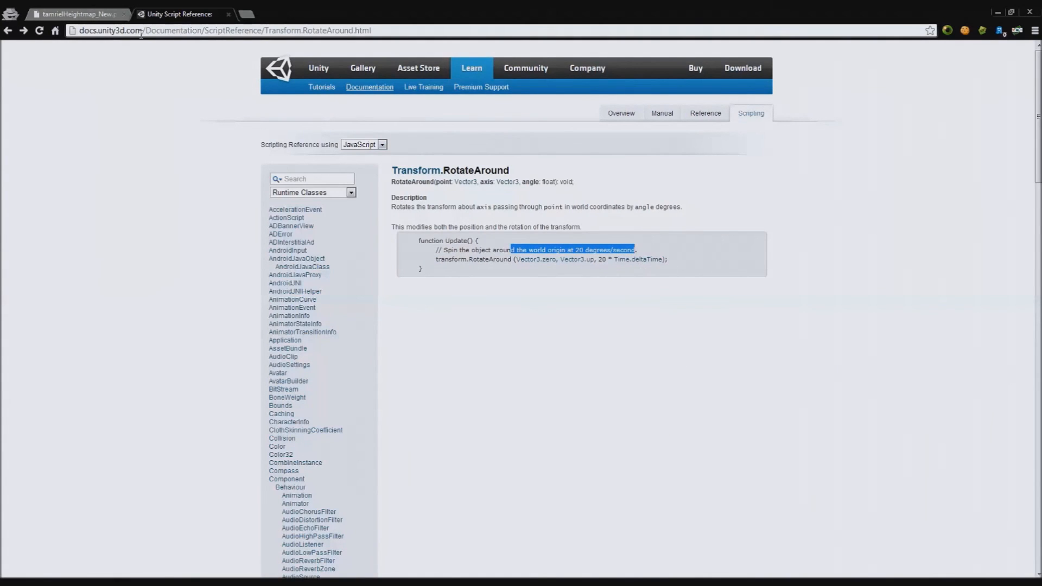
key("alt+Tab")
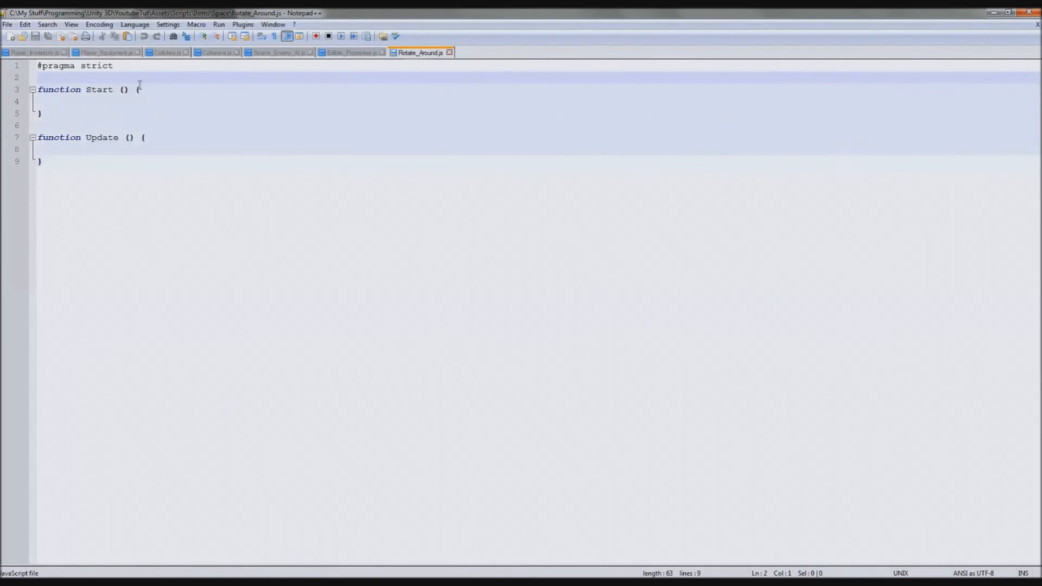
Declare var target : Transform under #pragma strict, delete the empty Start function and save.
left_click(195, 67)
key("Return")
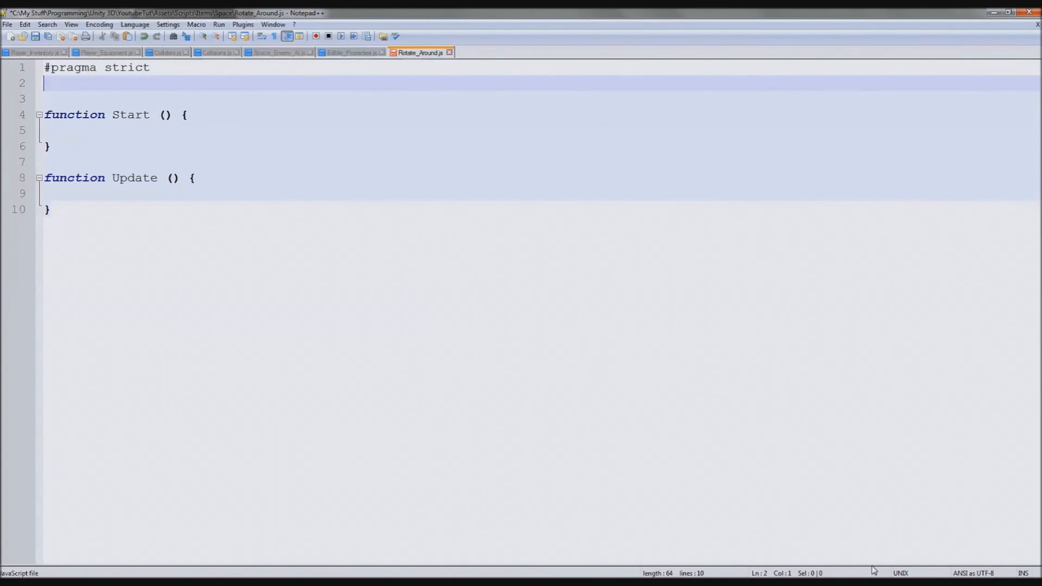
type("var targ")
type("et : Tr")
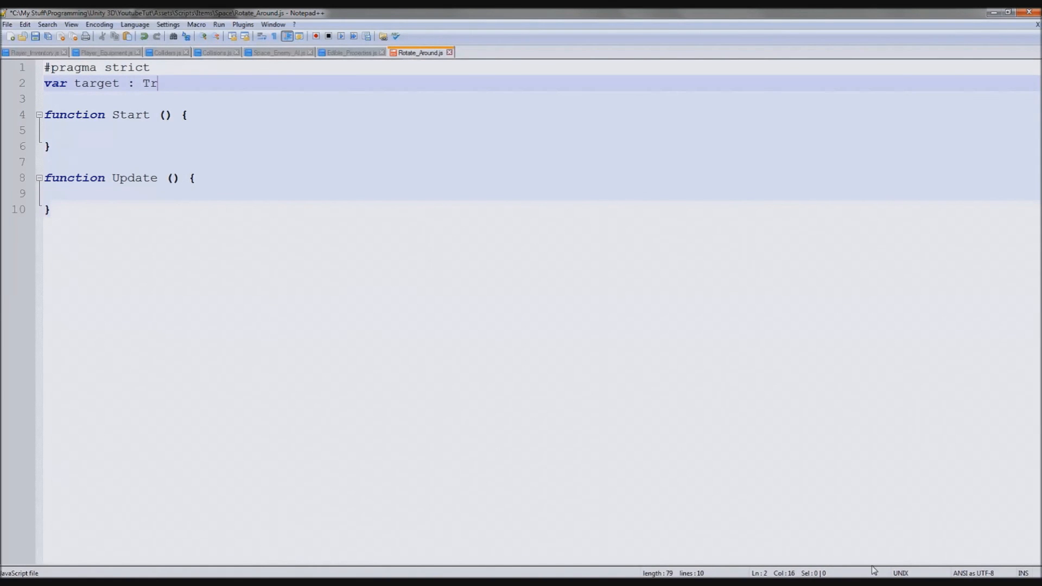
type("ansform;")
key("ctrl+s")
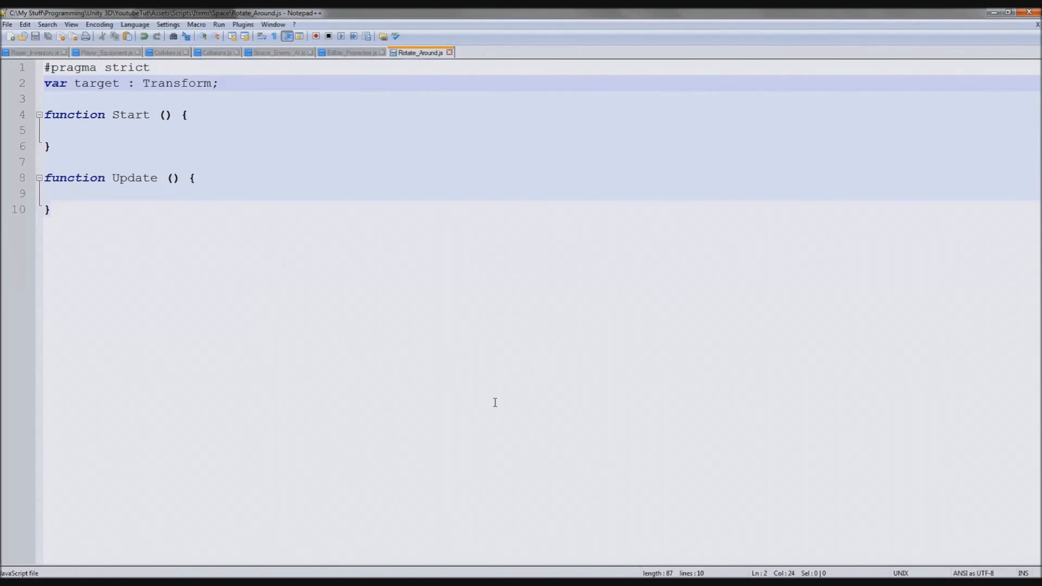
left_click_drag(112, 163, 218, 83)
key("Delete")
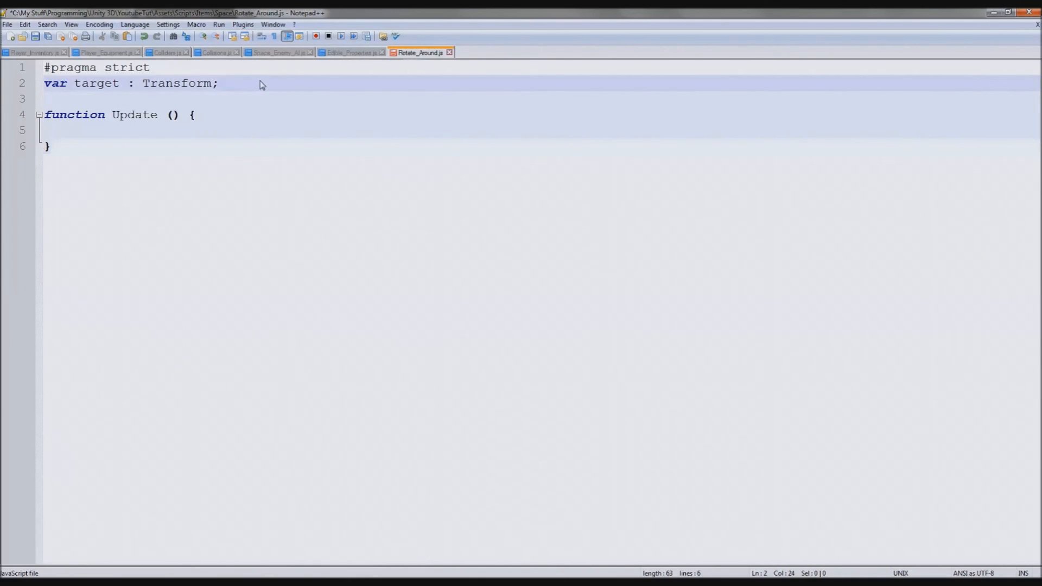
Declare var random_speed : boolean and var speed : int = 10, saving the script.
key("Return")
type("var ")
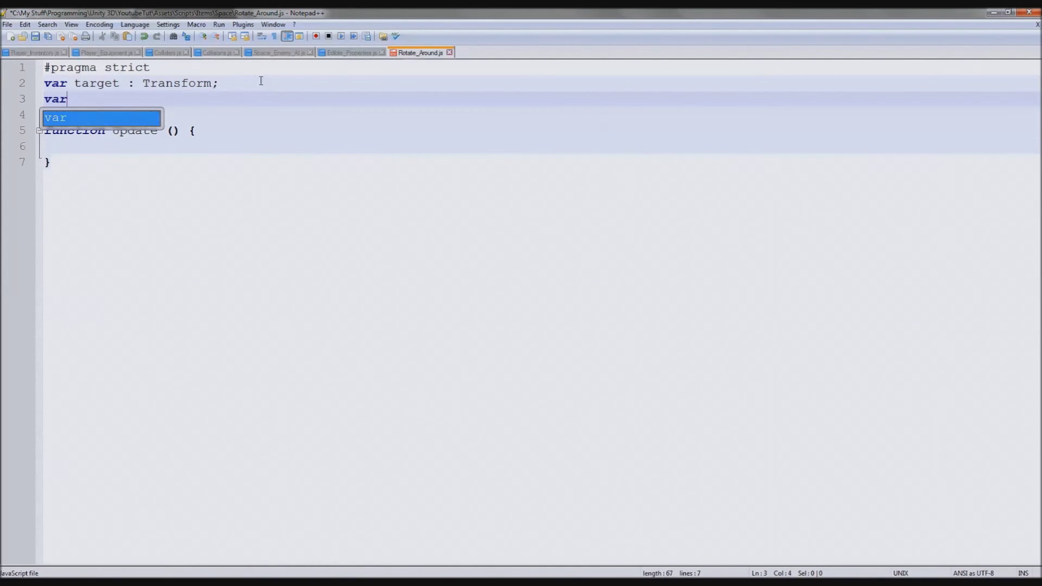
type("random_speed : ")
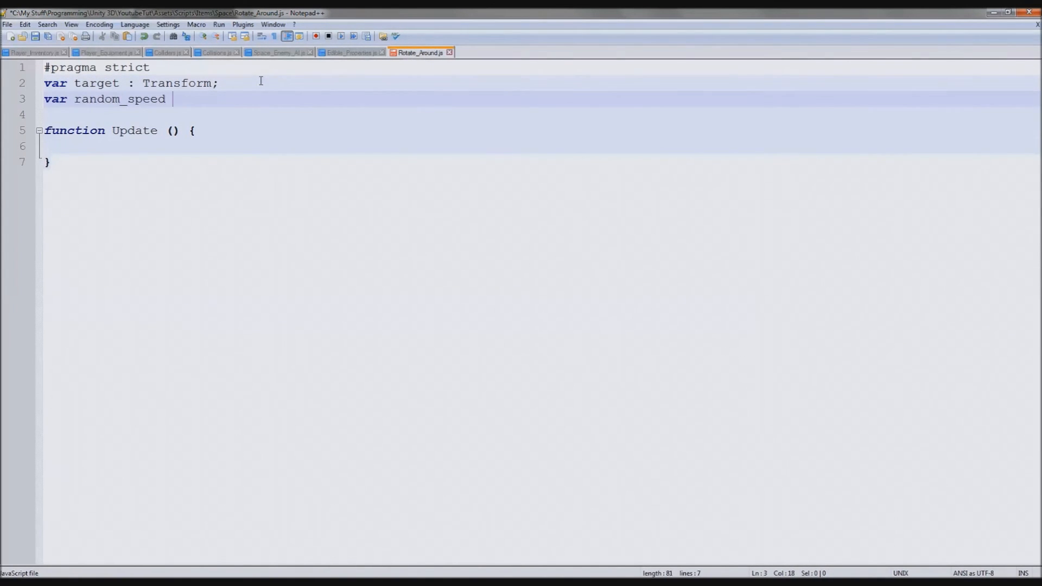
type("boolean;")
key("ctrl+s")
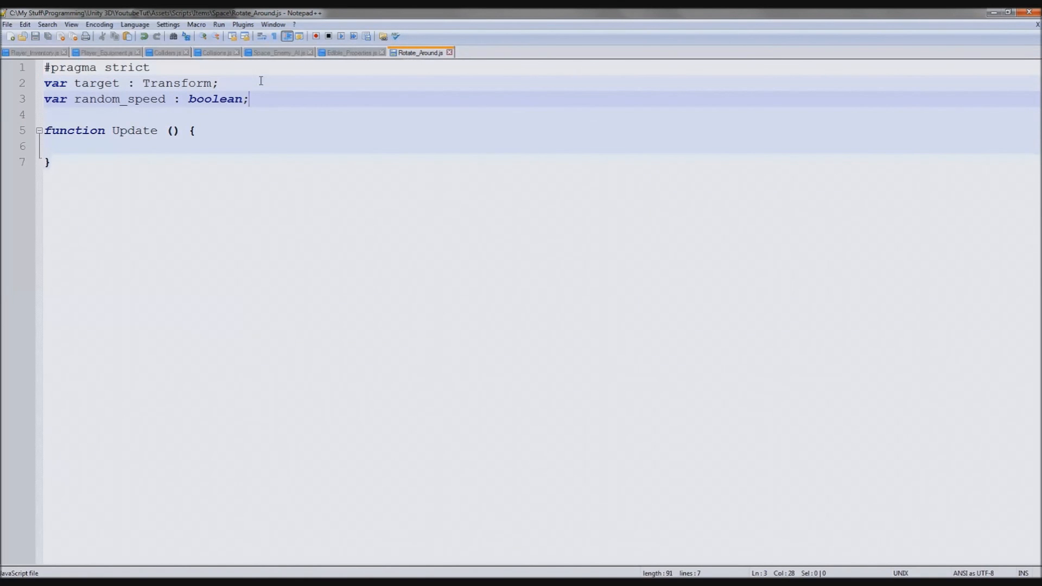
key("ctrl+d")
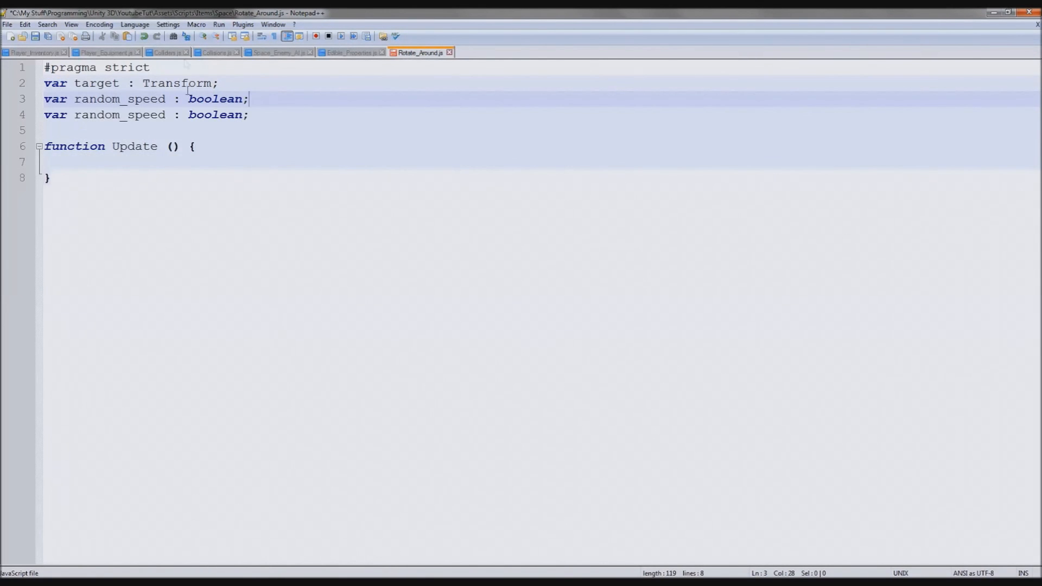
double_click(204, 115)
type("int")
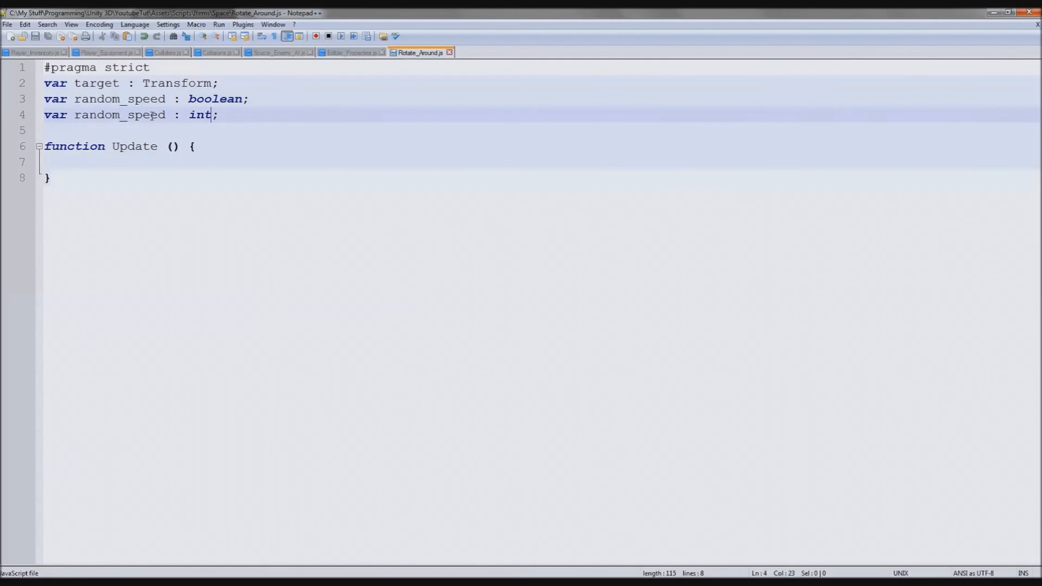
double_click(150, 115)
type("speed")
key("End")
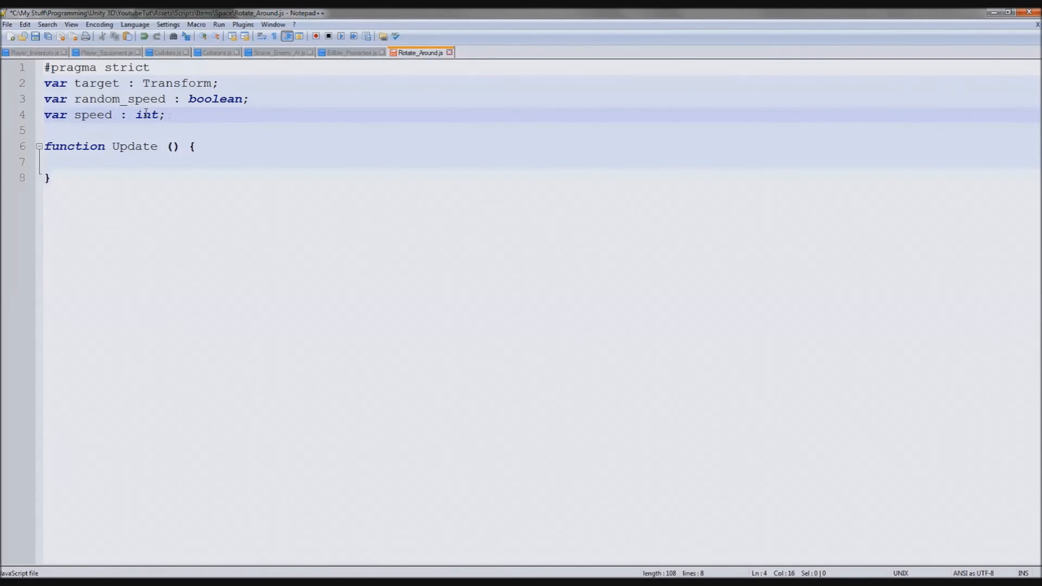
key("Left")
type("= ")
type("10")
key("ctrl+s")
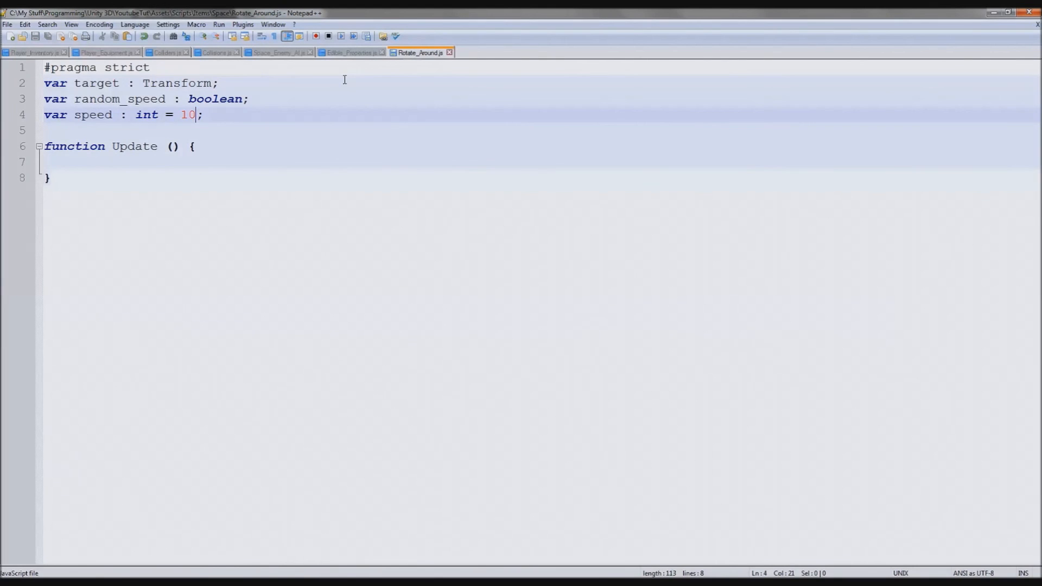
double_click(107, 81)
left_click(192, 148)
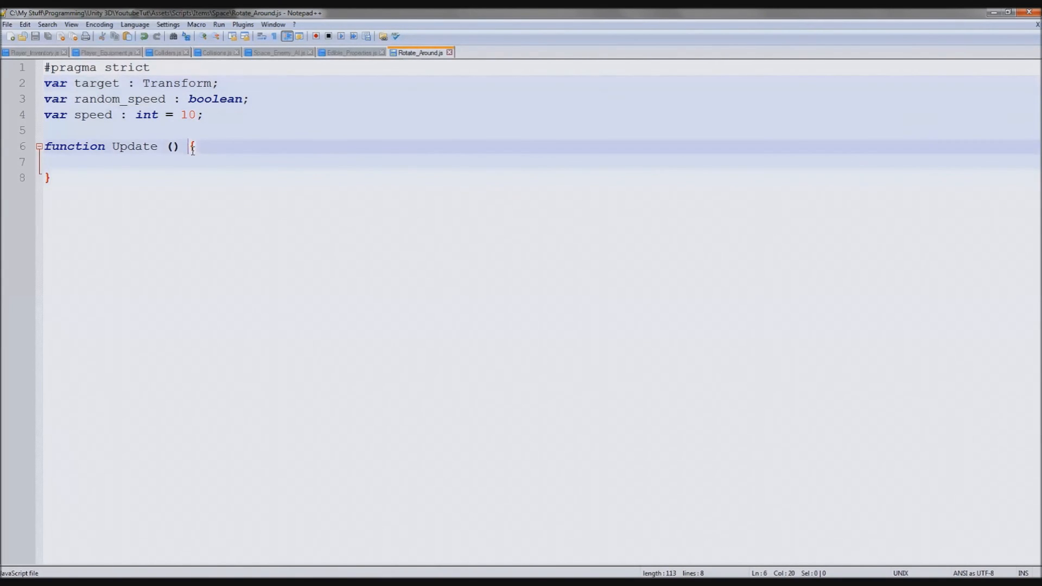
Begin the Update body with transform.RotateAround taking target as its first argument and save.
key("Return")
key("End")
key("Return")
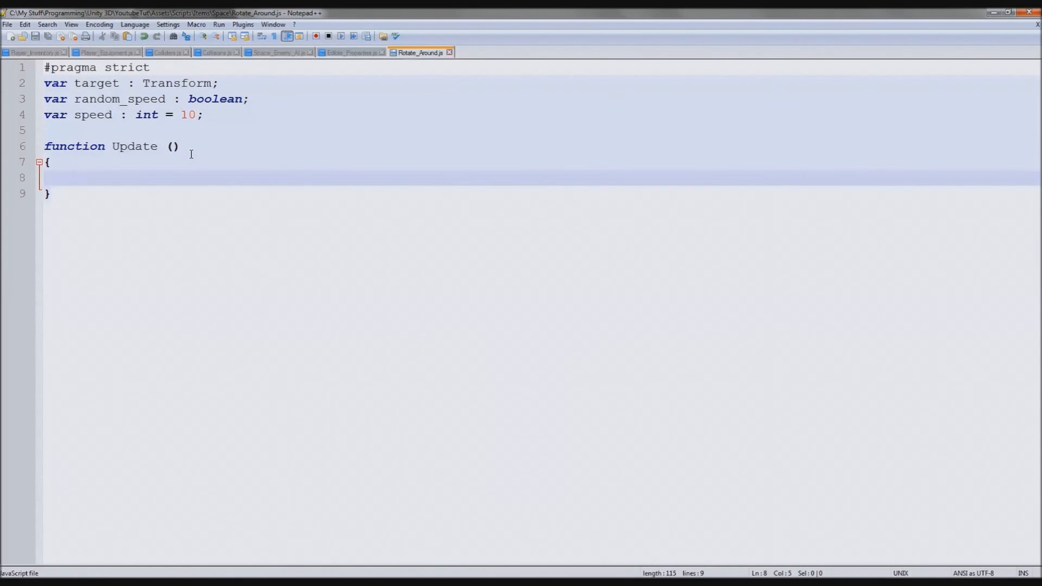
key("Tab")
type("transform.")
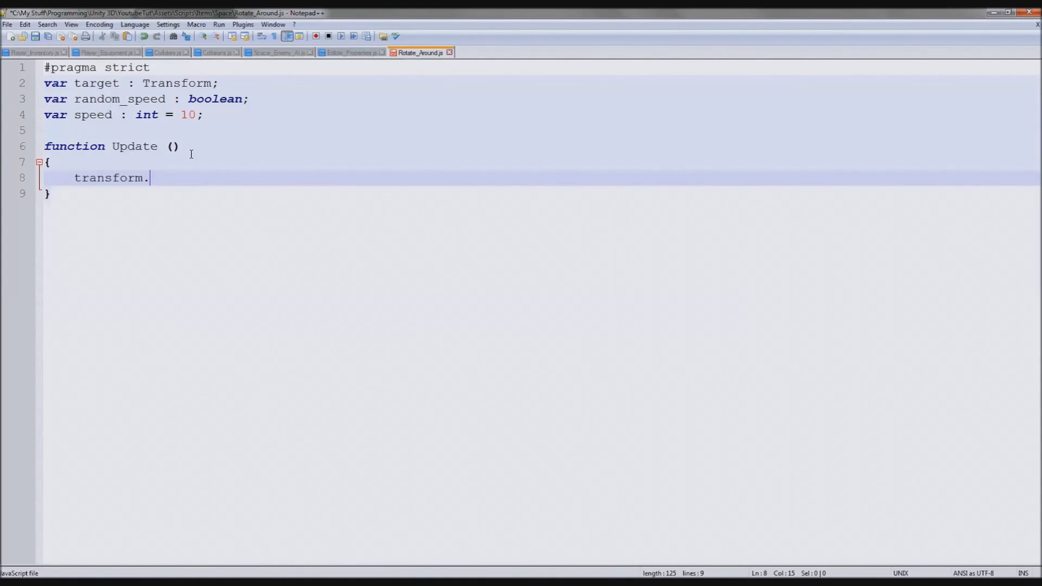
type("RotateAround(")
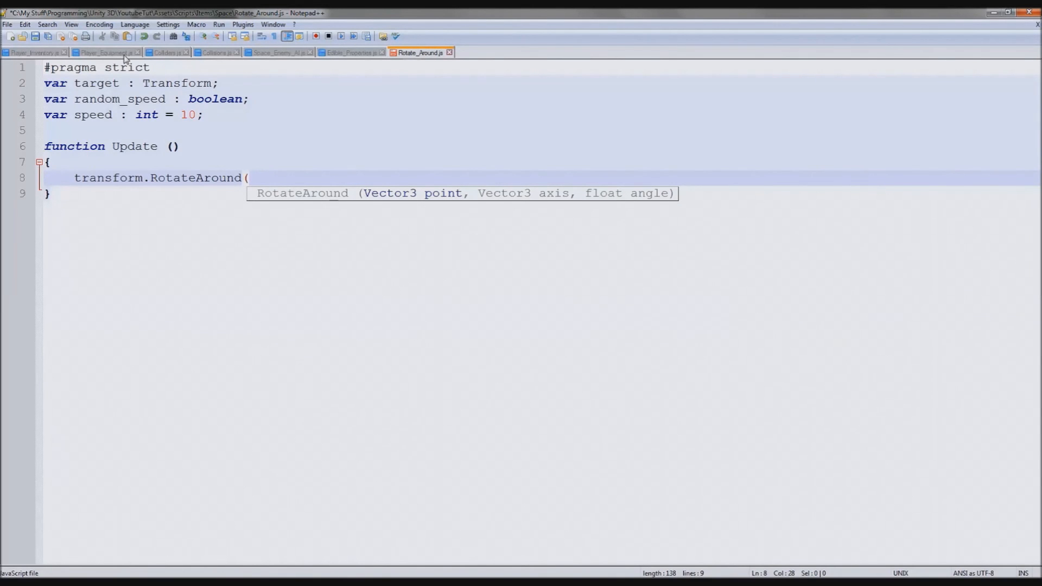
double_click(96, 83)
key("ctrl+c")
left_click(287, 178)
key("ctrl+v")
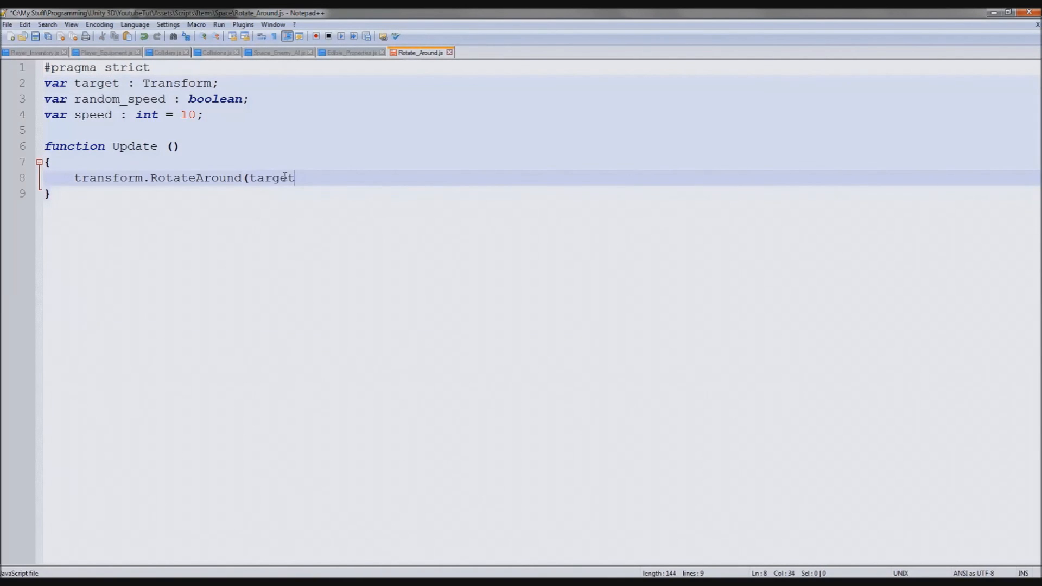
type(".position,")
key("ctrl+s")
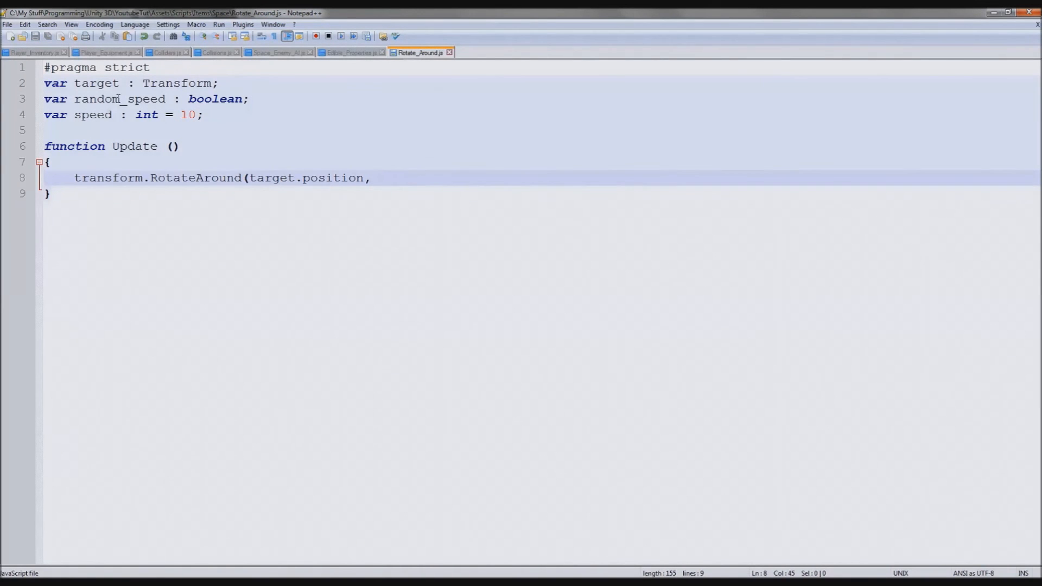
Complete the call as RotateAround(target.position, Vector3.up, speed * Time.deltaTime), save, and switch to Unity.
double_click(97, 114)
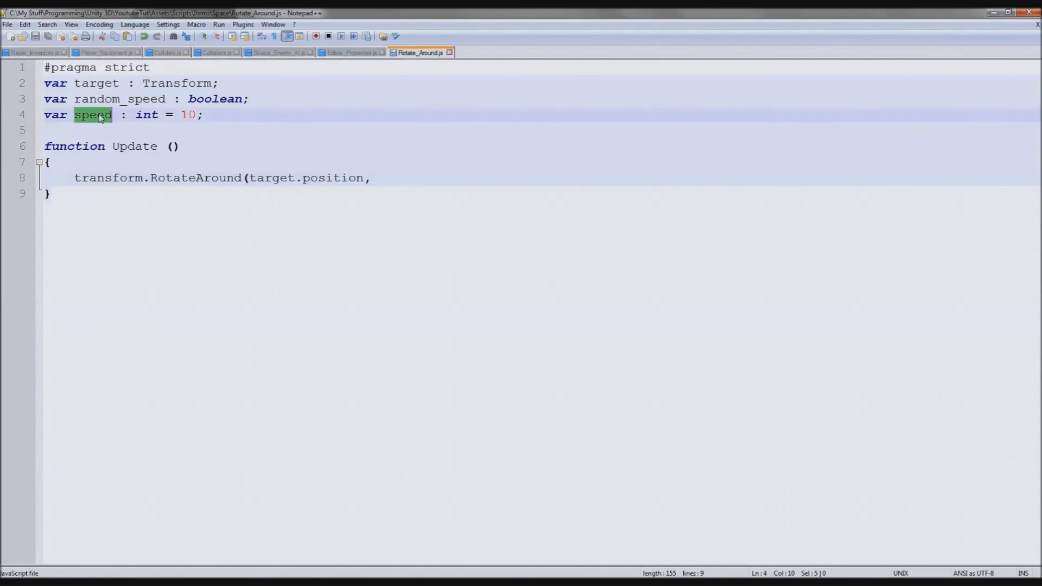
left_click(389, 178)
double_click(109, 116)
left_click(402, 179)
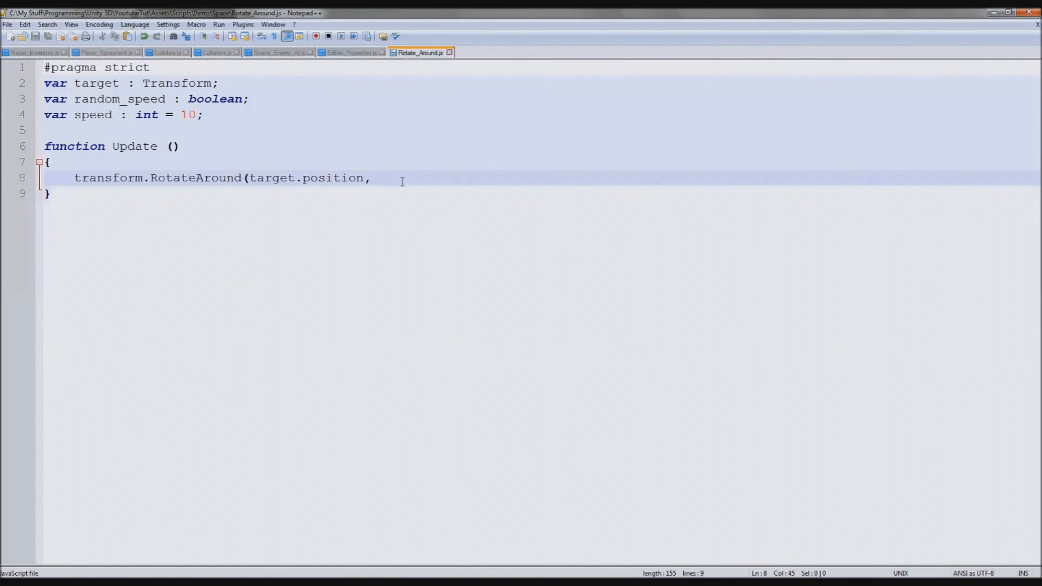
type("Vector3.")
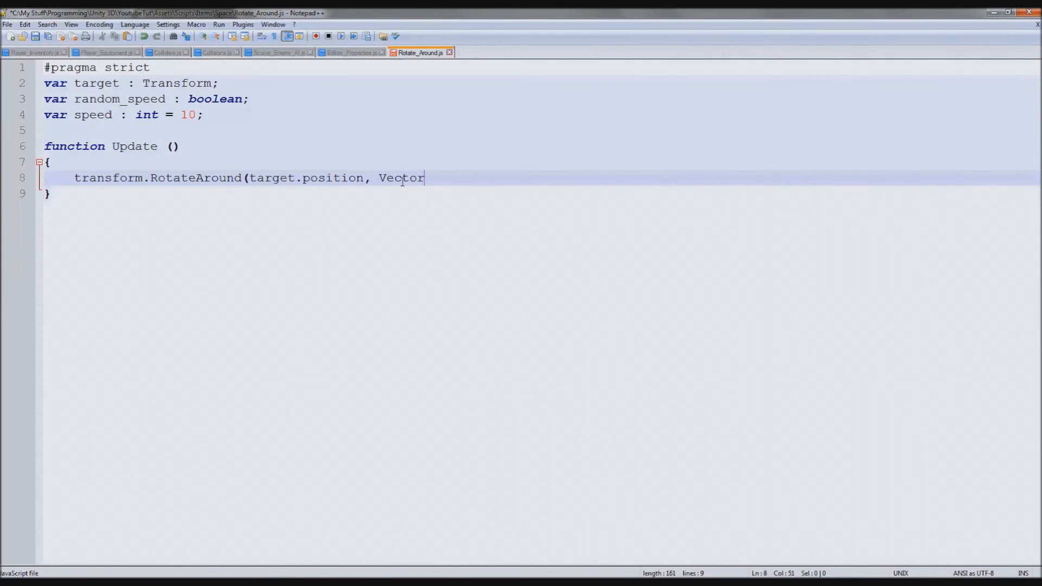
type("up,")
key("ctrl+s")
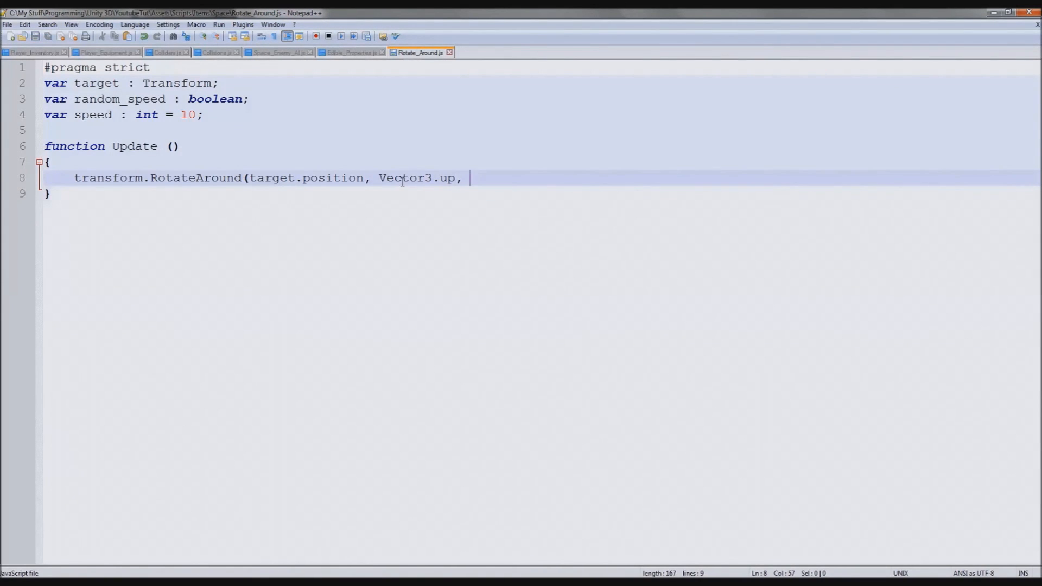
double_click(448, 178)
key("End")
type("speed")
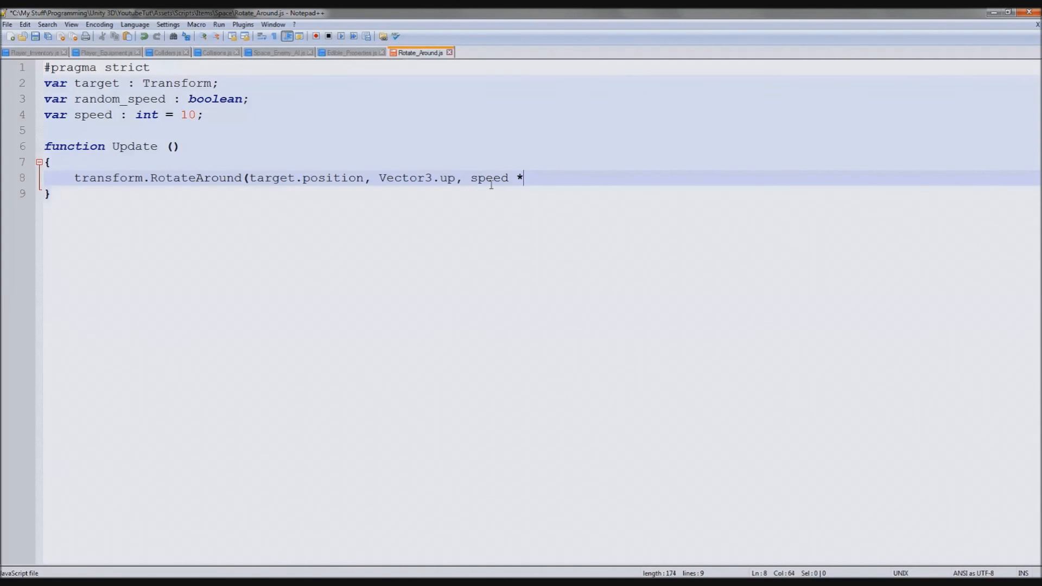
type("Time.deltaT")
type("ime;);")
key("ctrl+s")
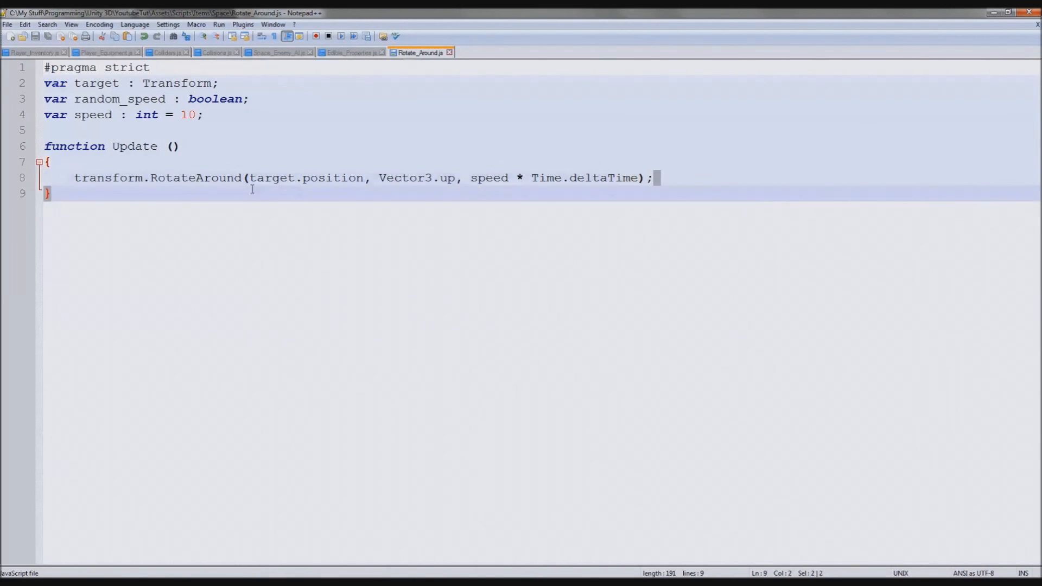
left_click_drag(656, 178, 64, 183)
left_click(115, 206)
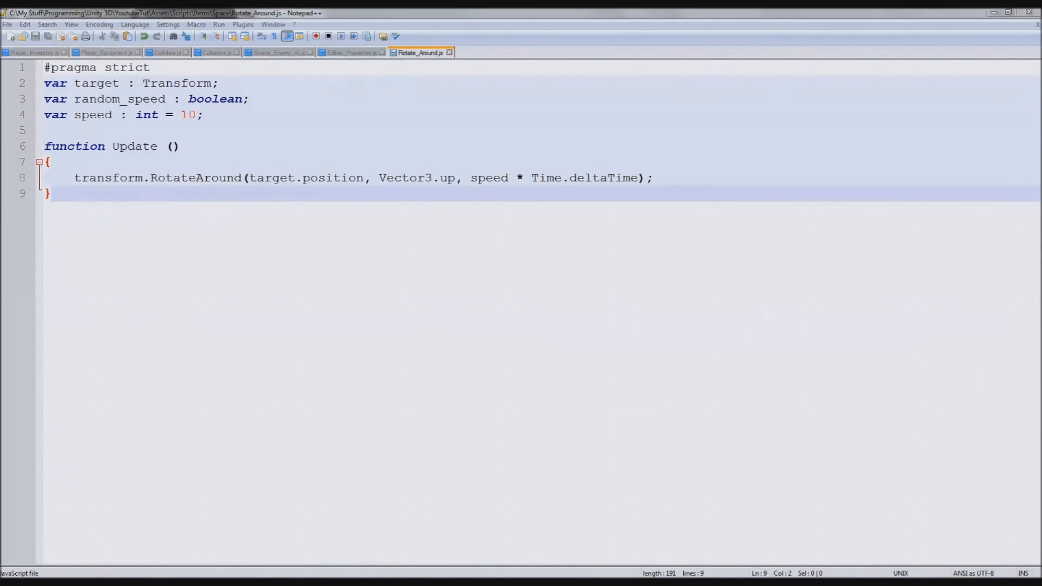
key("alt+Tab")
Restore the Scene view beside the Game view, orbit to the asteroid ring, run a test and stop it.
left_click(74, 52)
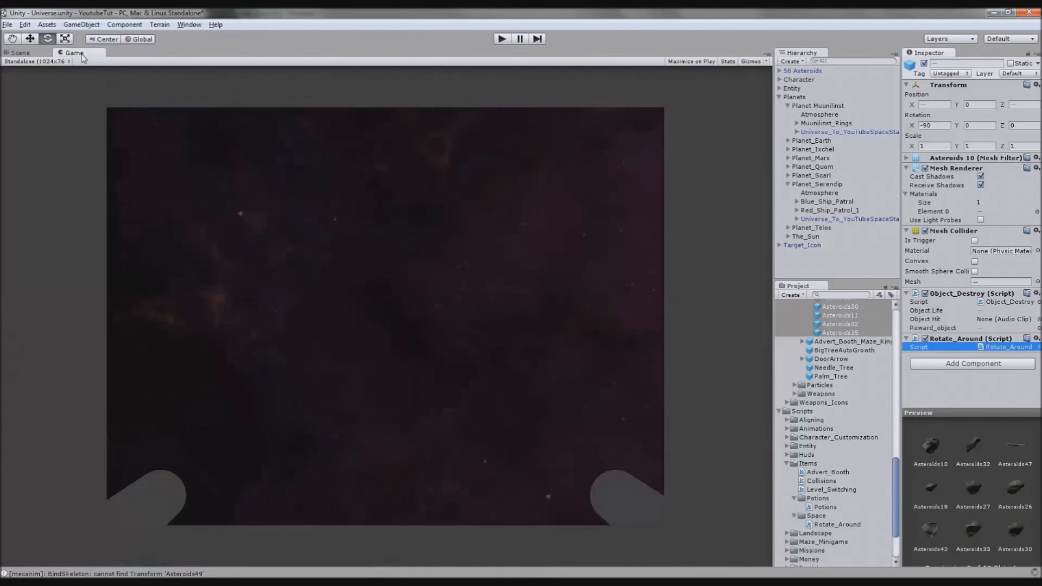
key("shift+space")
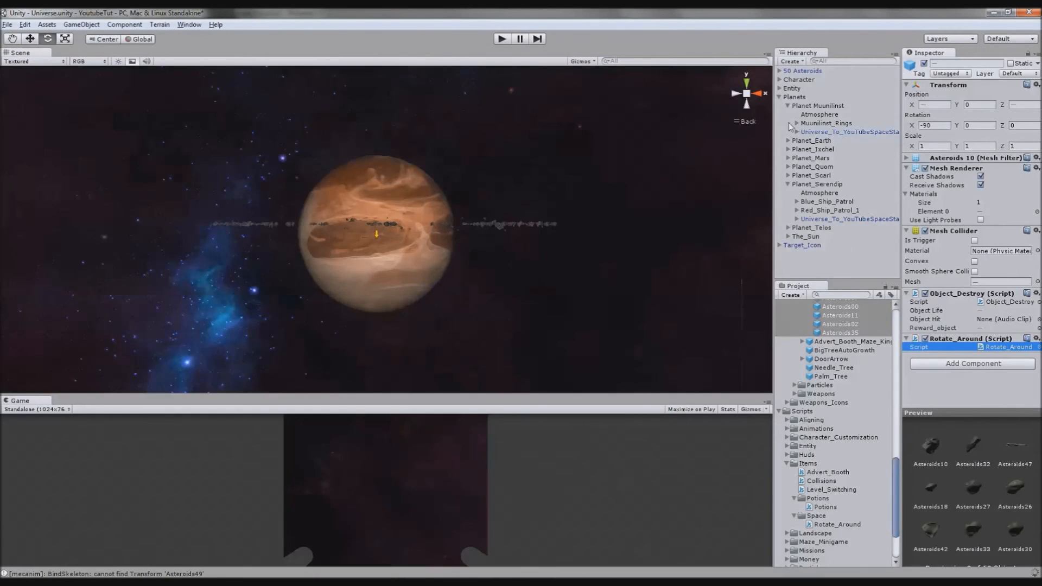
left_click_drag(444, 214, 423, 310, "alt")
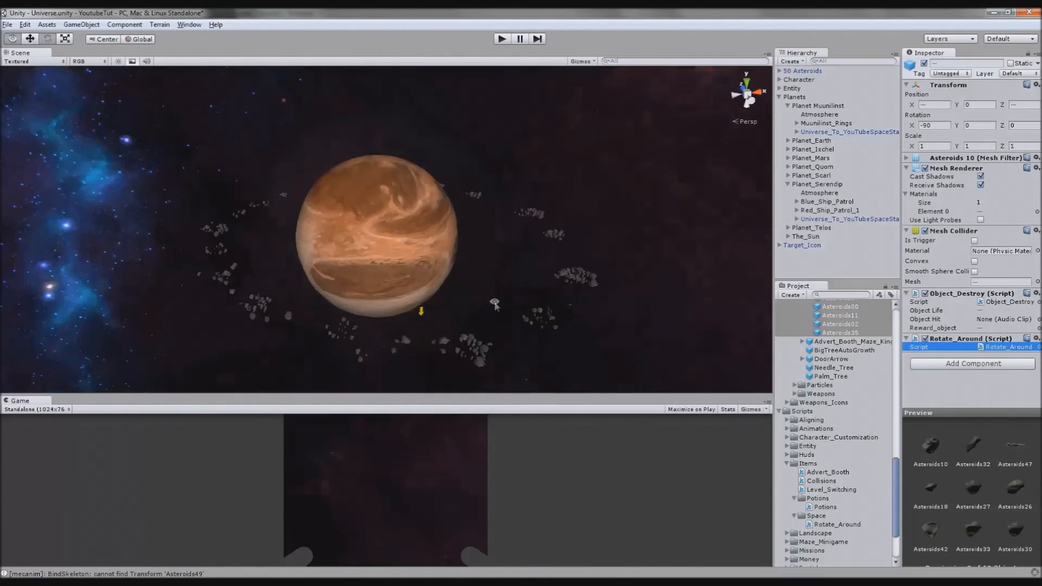
left_click(500, 38)
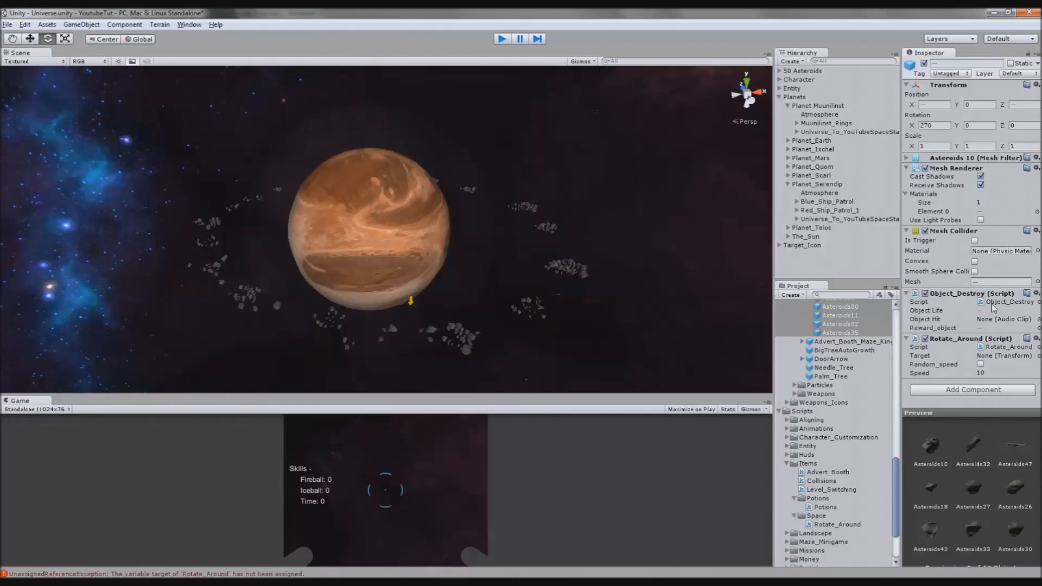
key("ctrl+p")
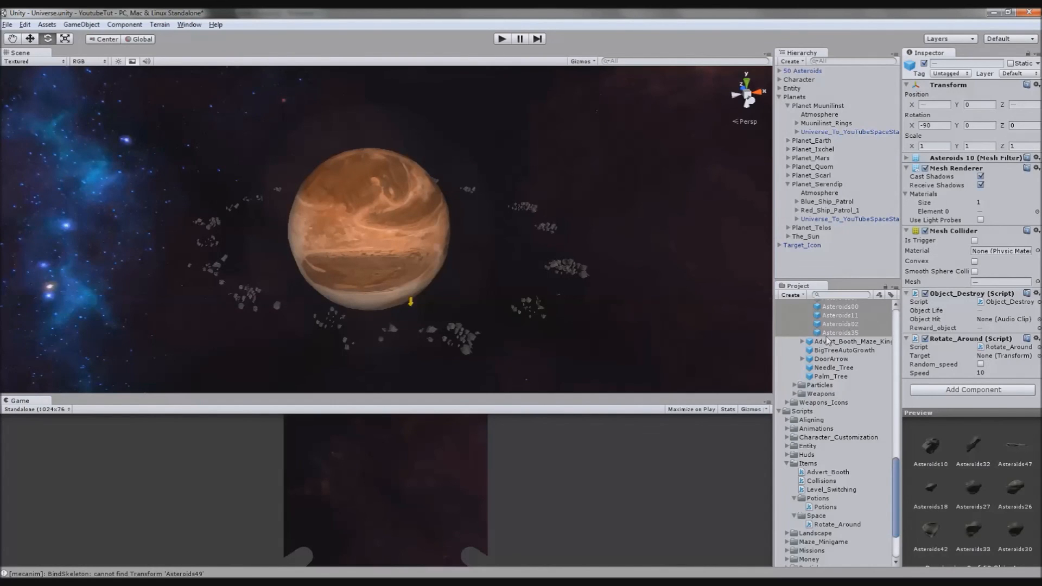
scroll(827, 340, "up", 3)
scroll(823, 366, "up", 3)
scroll(807, 399, "up", 5)
scroll(790, 411, "up", 3)
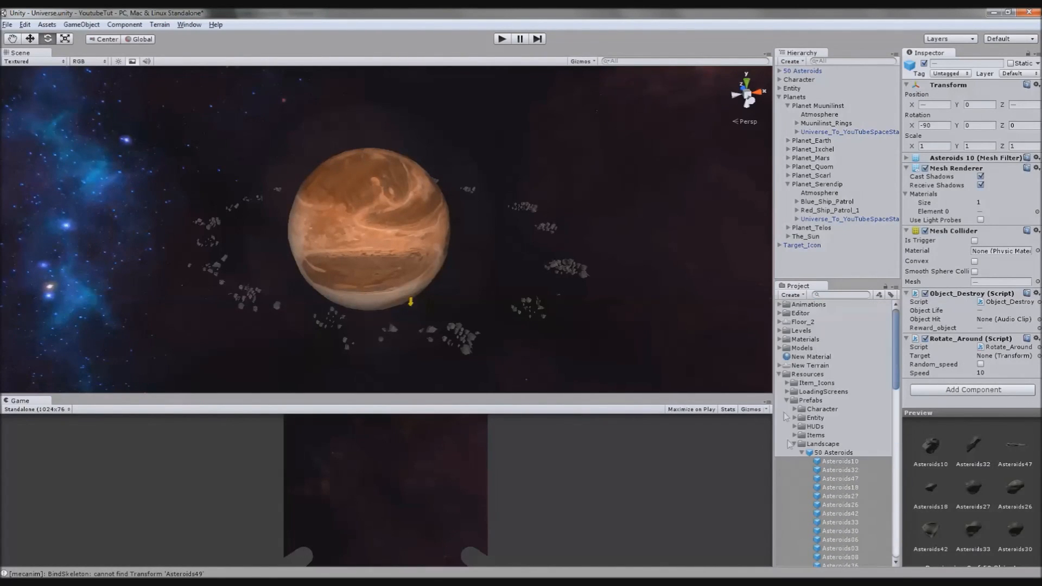
Collapse the Resources and Scripts folders and select every asteroid from Asteroids00 to the last.
left_click(782, 374)
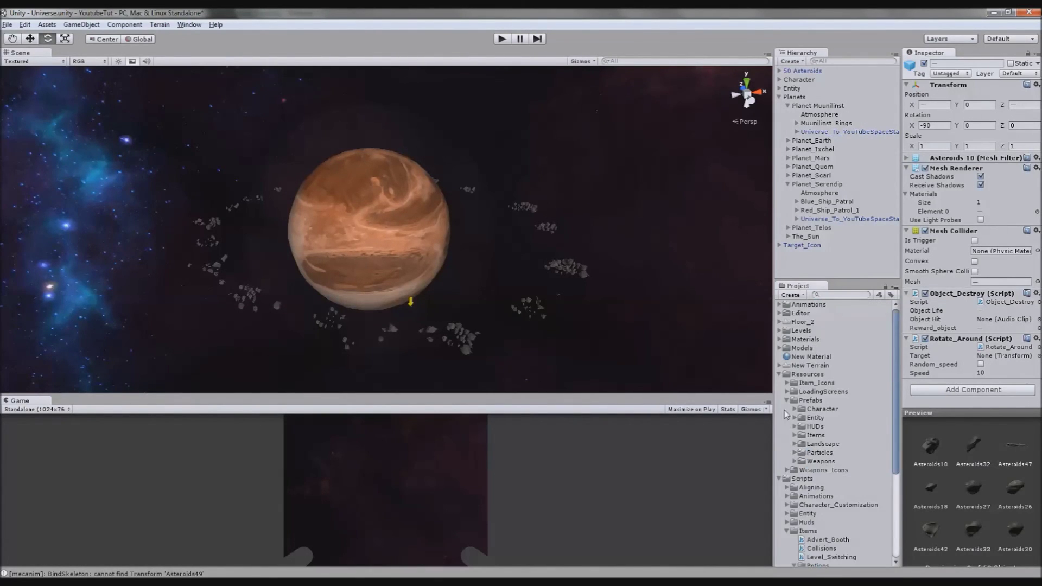
left_click(779, 382)
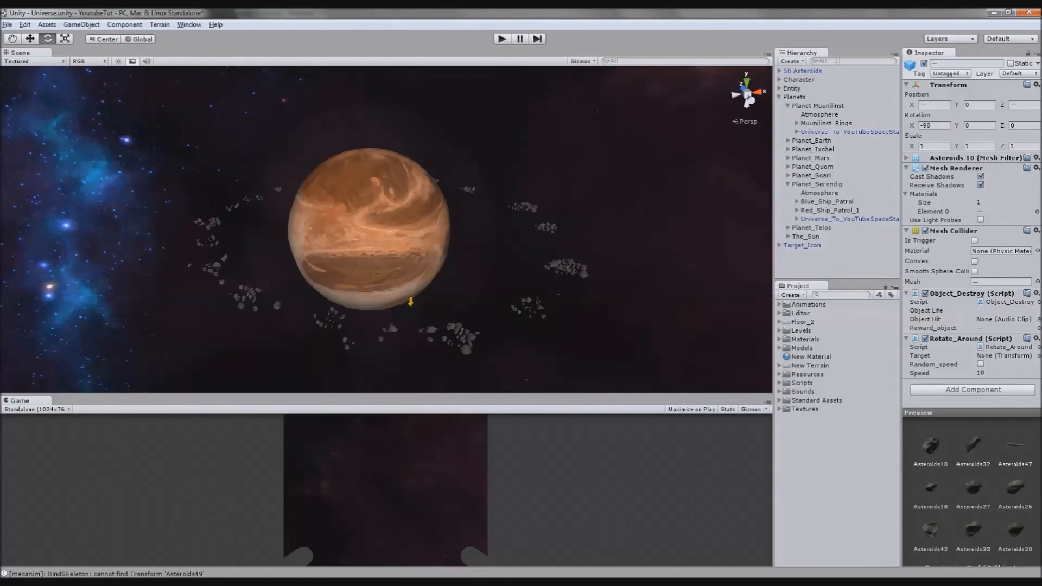
type("aste")
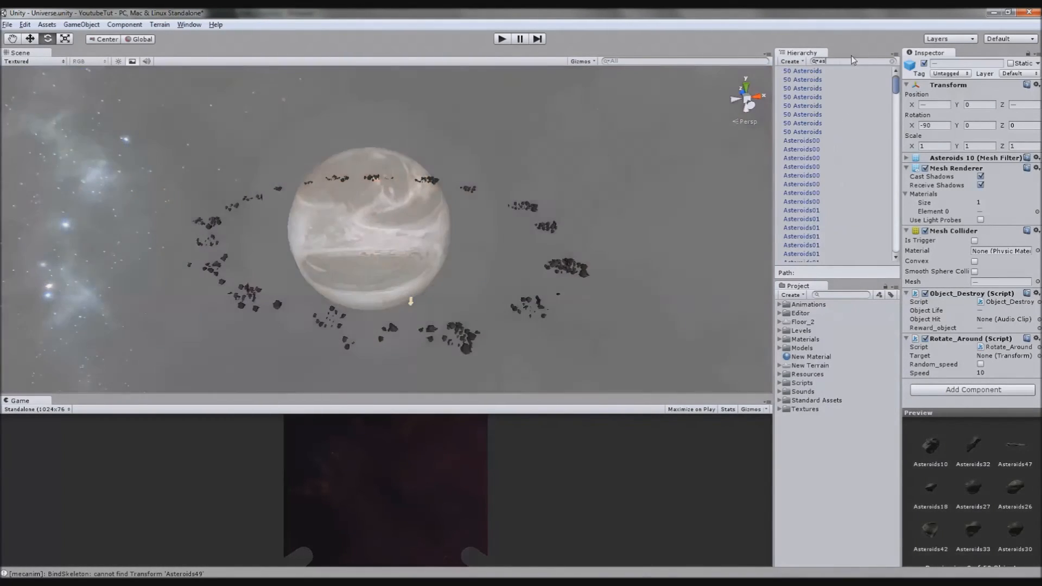
left_click(801, 140)
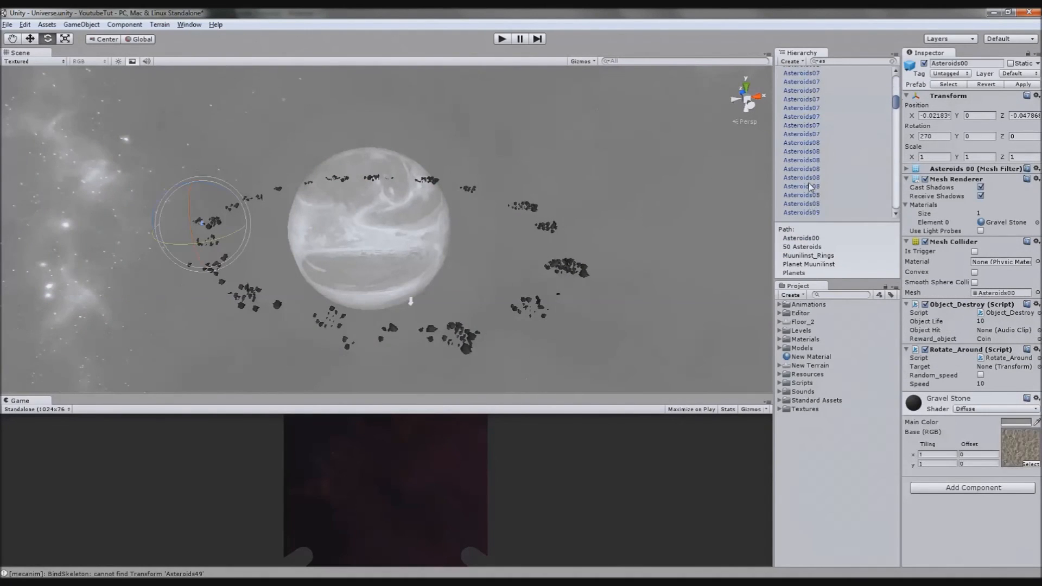
scroll(805, 188, "down", 8)
scroll(804, 215, "down", 10)
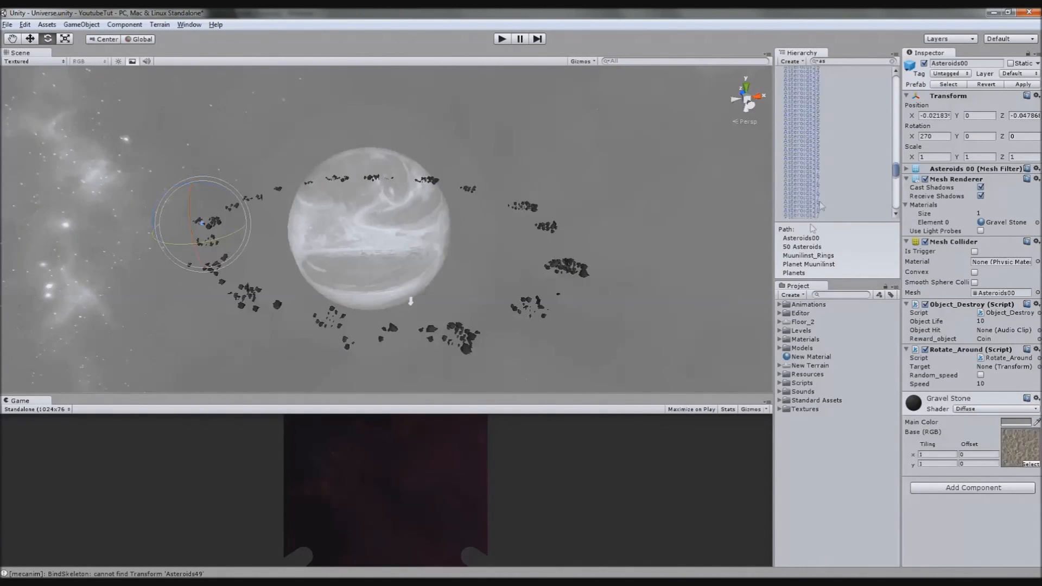
scroll(814, 218, "down", 10)
left_click(823, 216, "shift")
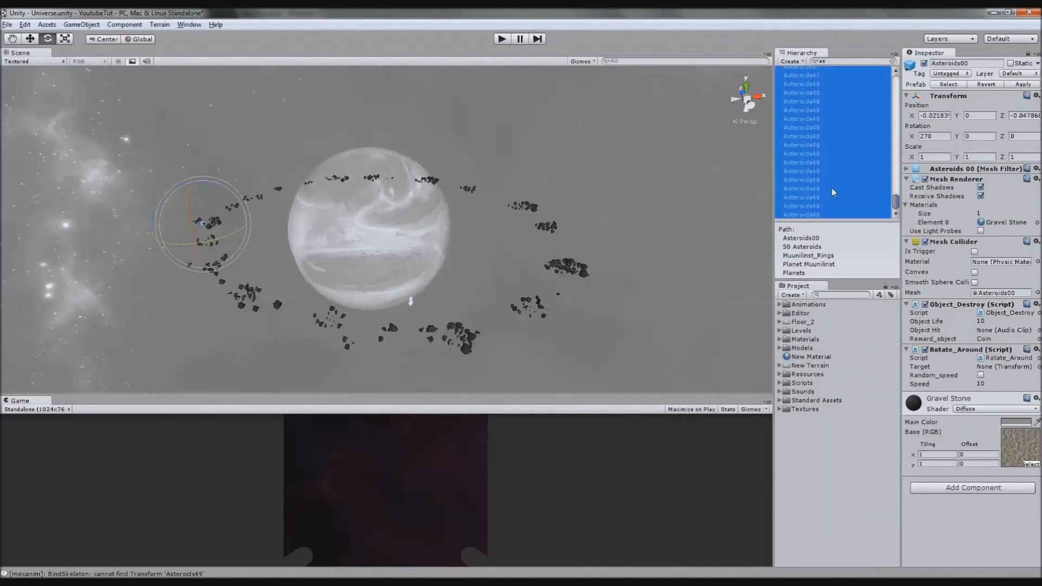
left_click(777, 59)
scroll(837, 132, "up", 5)
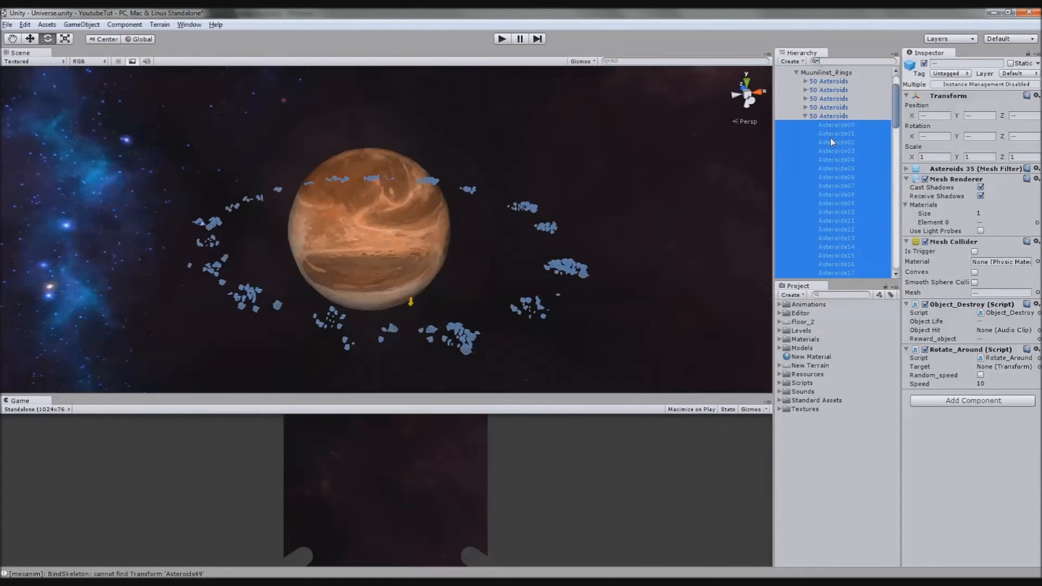
scroll(831, 122, "up", 5)
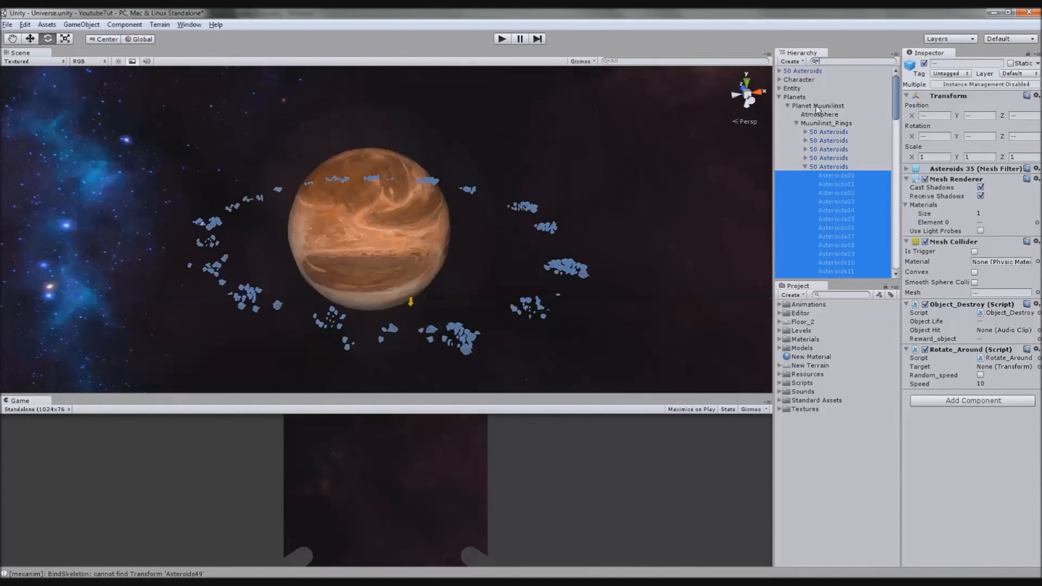
Set Planet Muunilinst as the asteroids' Rotate_Around target, collapse 50 Asteroids and select Muunilinst_Rings.
left_click(1007, 339)
left_click(999, 369)
left_click_drag(998, 373, 1000, 368)
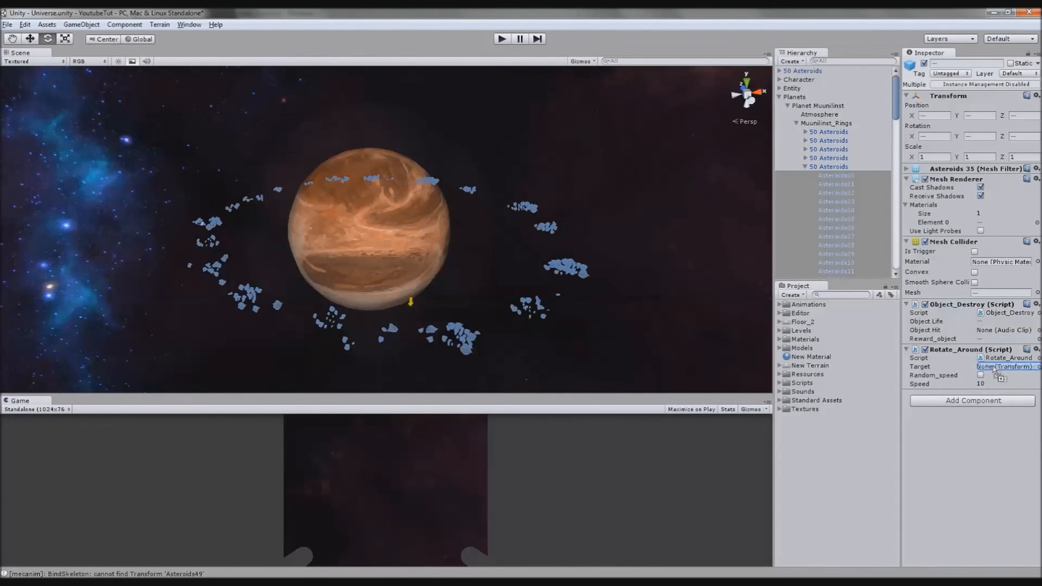
left_click(805, 166)
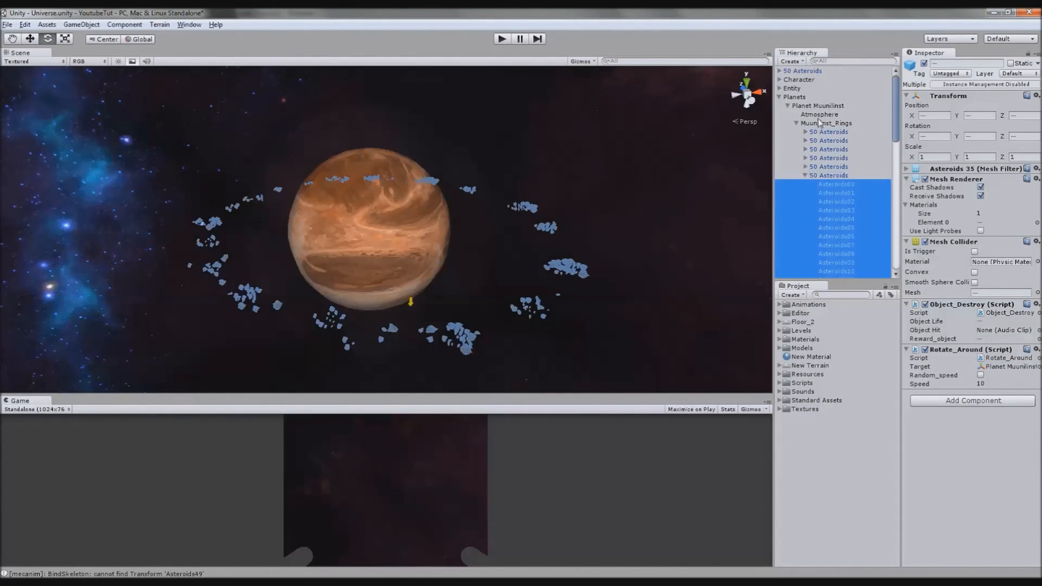
left_click(797, 122)
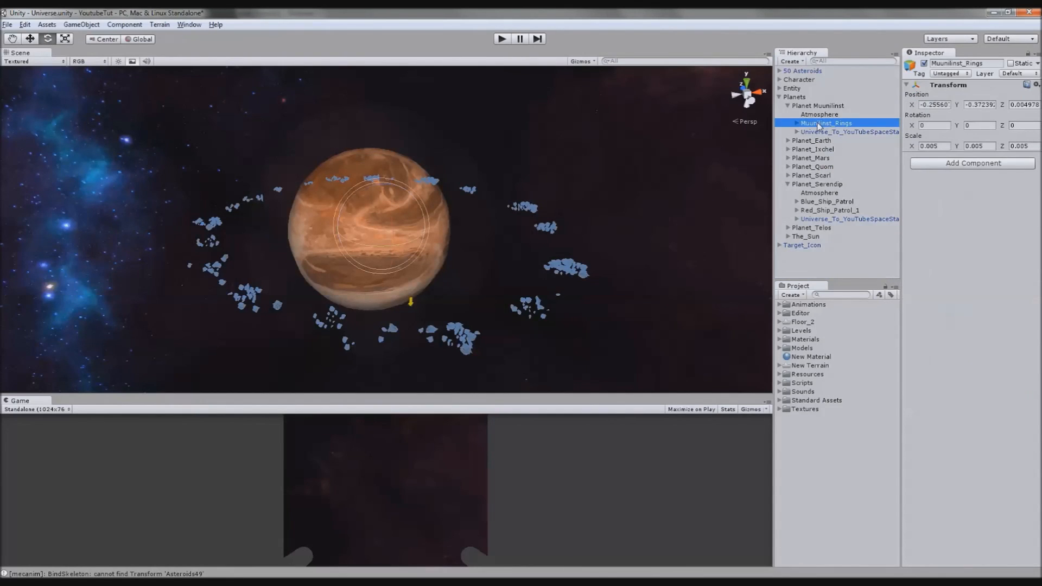
Reparent Muunilinst_Rings directly under Planets, collapse Planet Muunilinst and run the scene.
left_click_drag(816, 125, 807, 98)
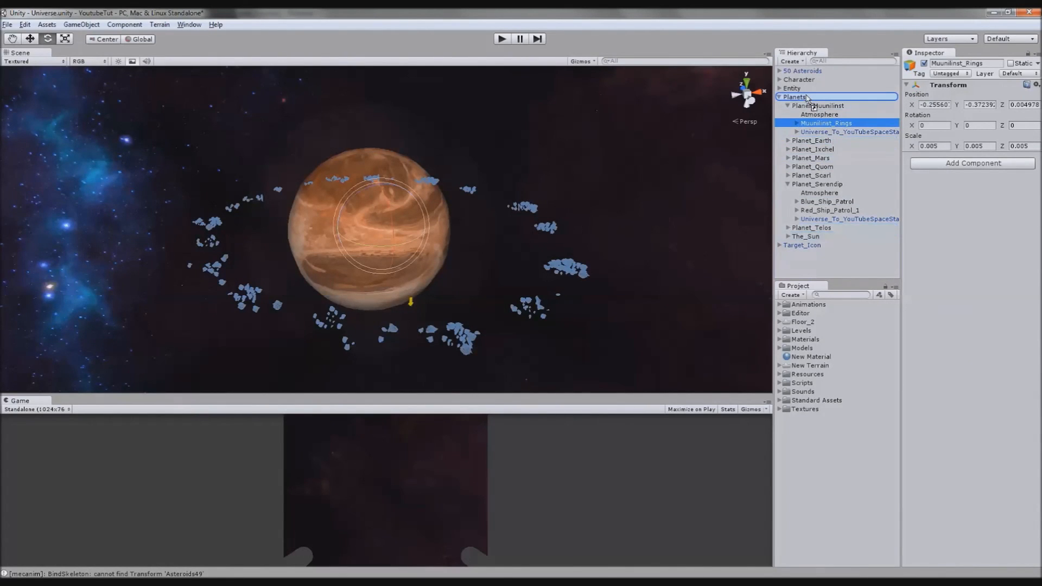
left_click_drag(806, 98, 808, 99)
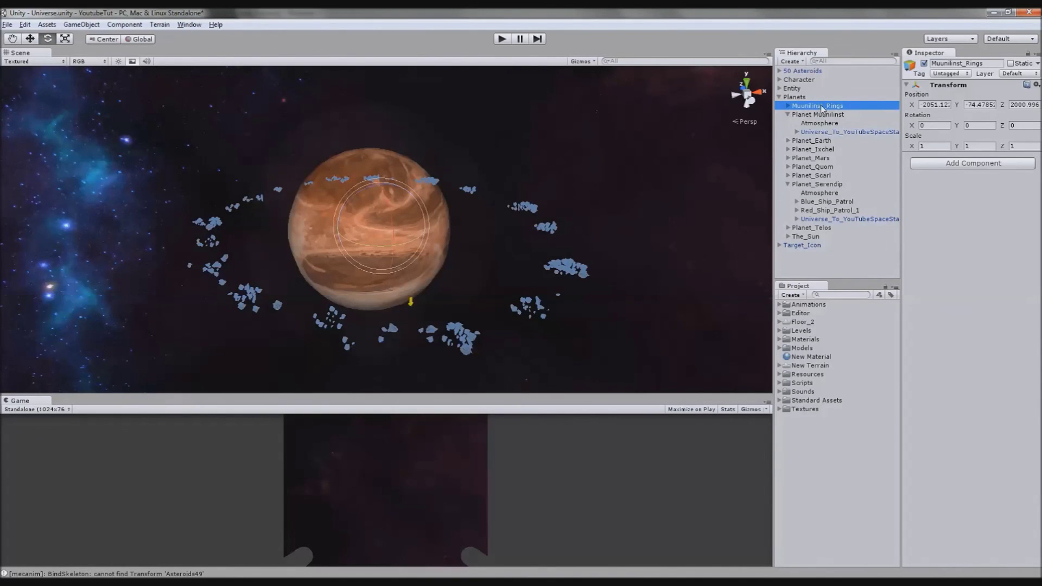
left_click(788, 114)
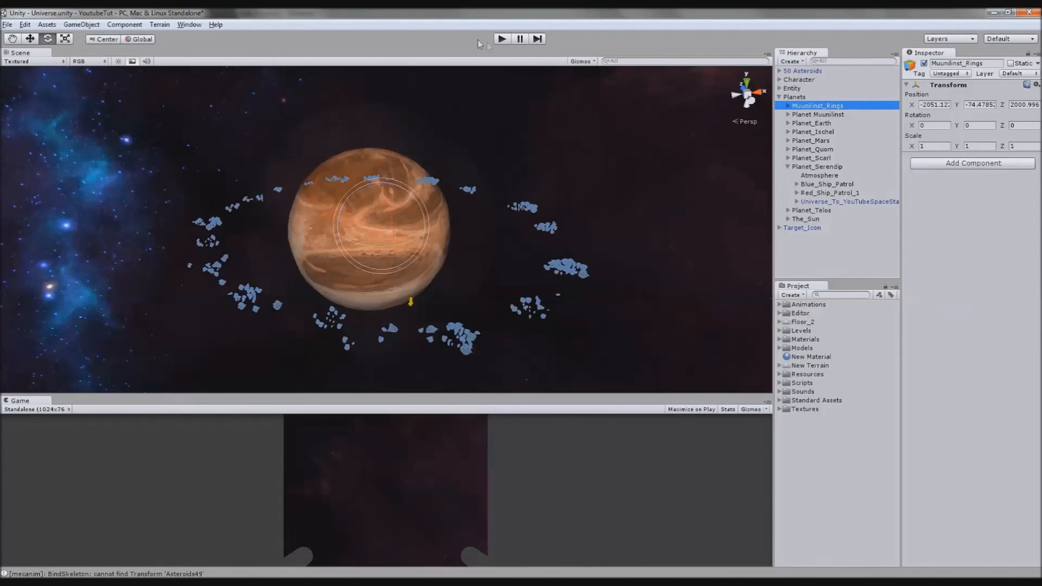
left_click(501, 38)
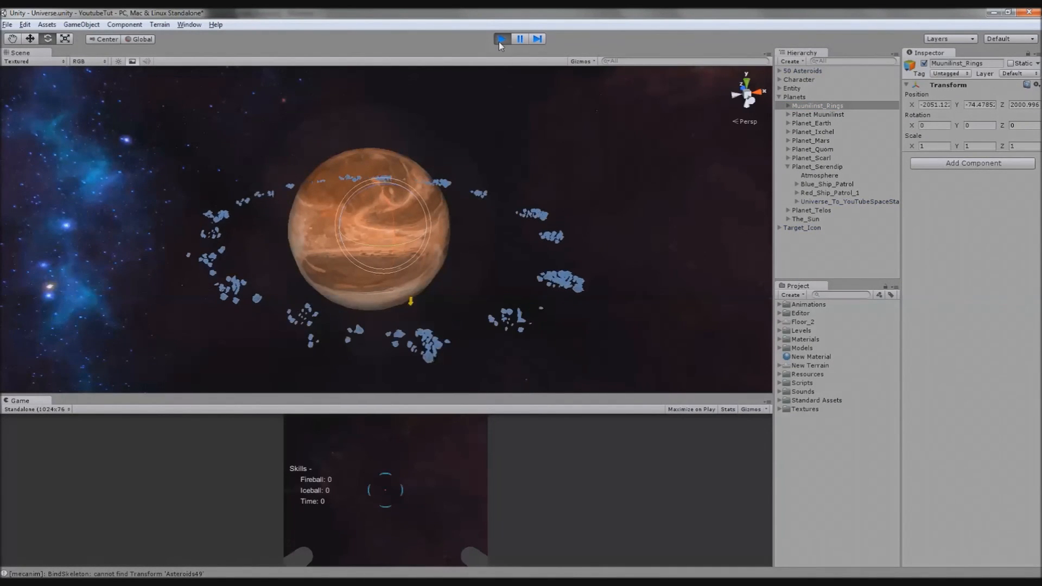
Dock the Game view beside Scene, frame the Character and move it closer to the planet.
left_click(669, 292)
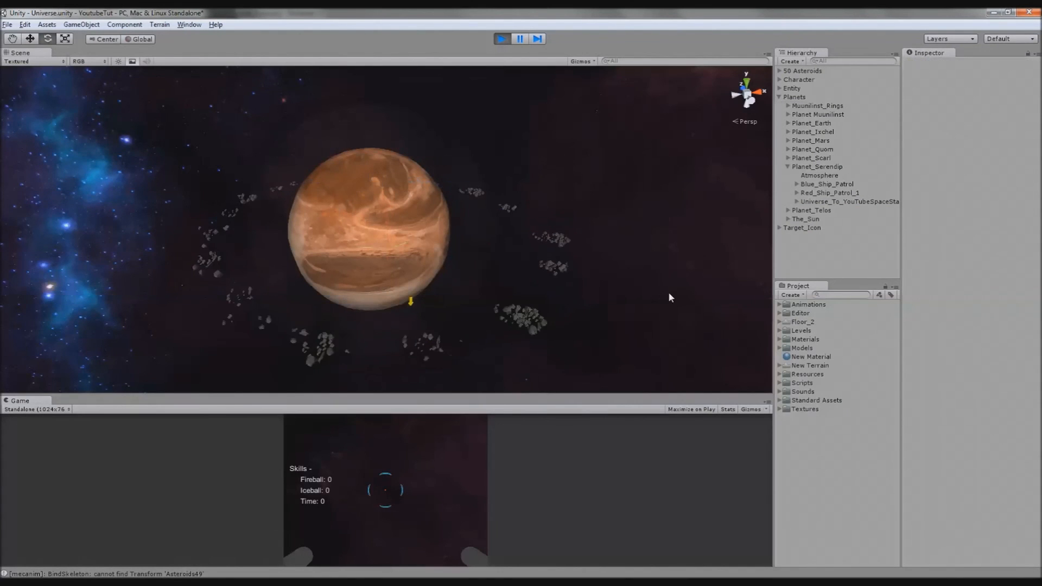
mouse_move(672, 325)
right_mouse_down()
mouse_move(652, 309)
mouse_move(619, 309)
right_mouse_up()
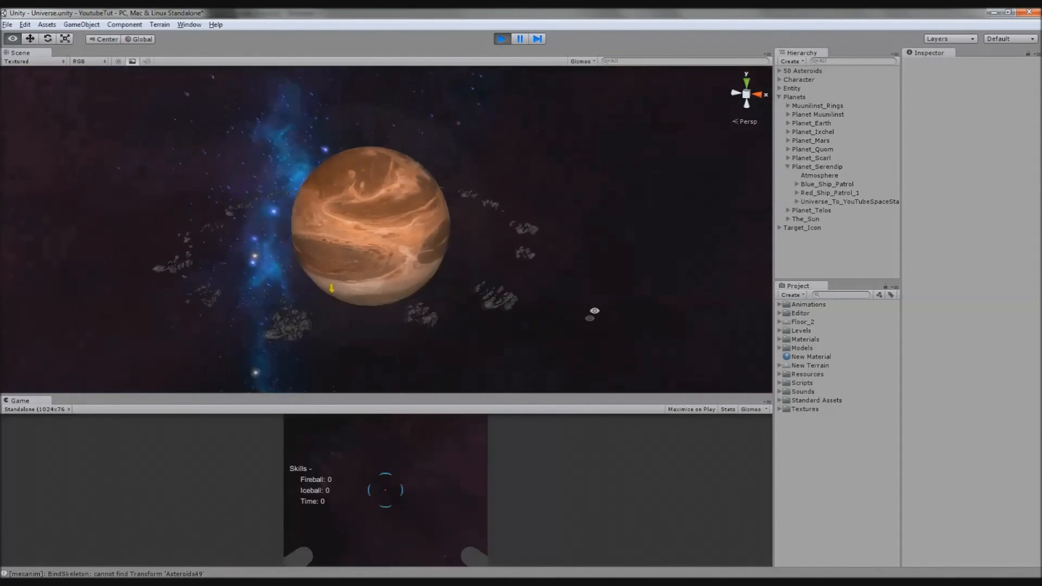
left_click_drag(20, 401, 74, 53)
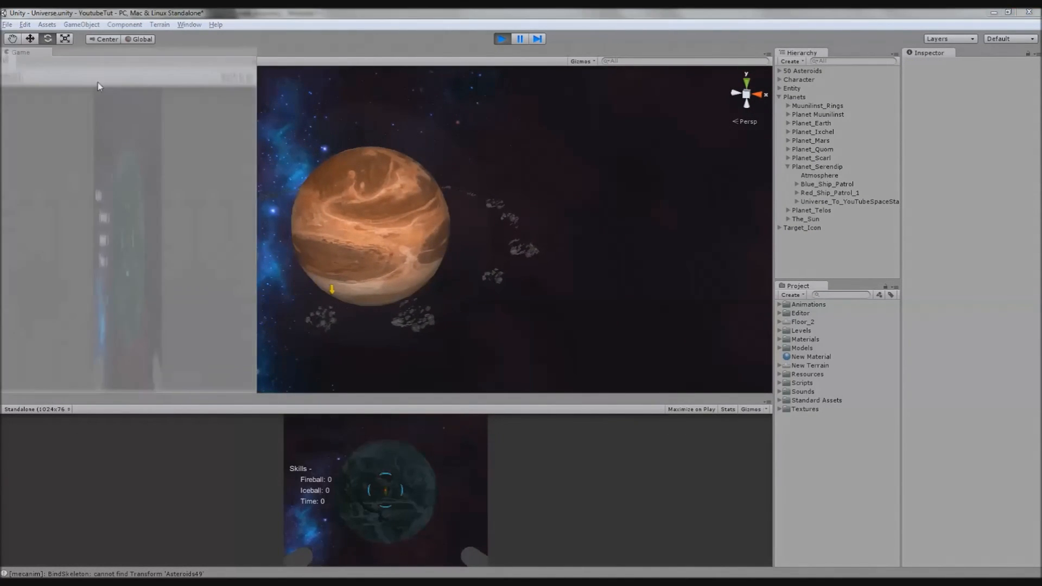
scroll(499, 260, "down", 5)
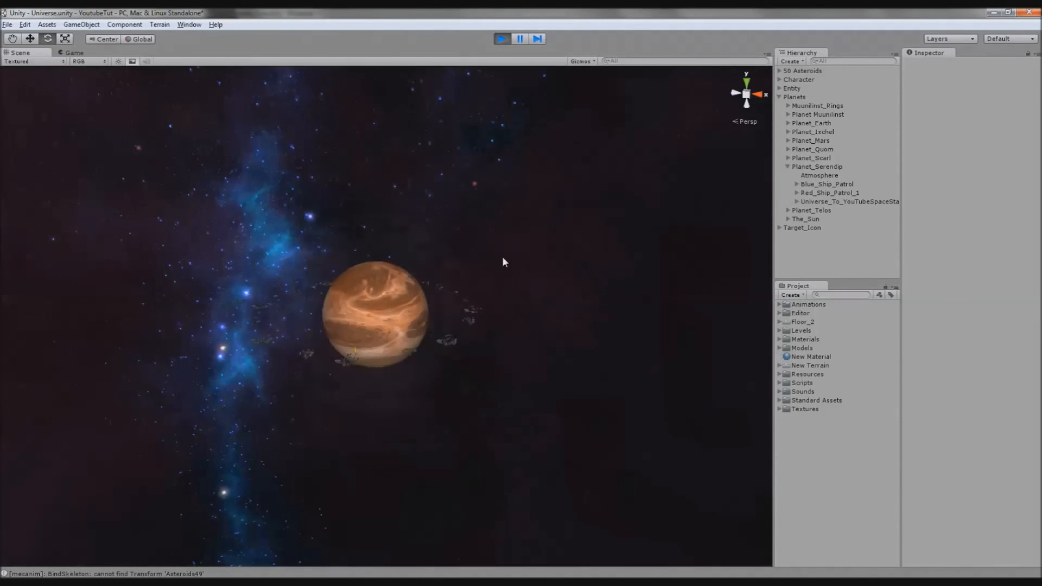
left_click(803, 80)
key("f")
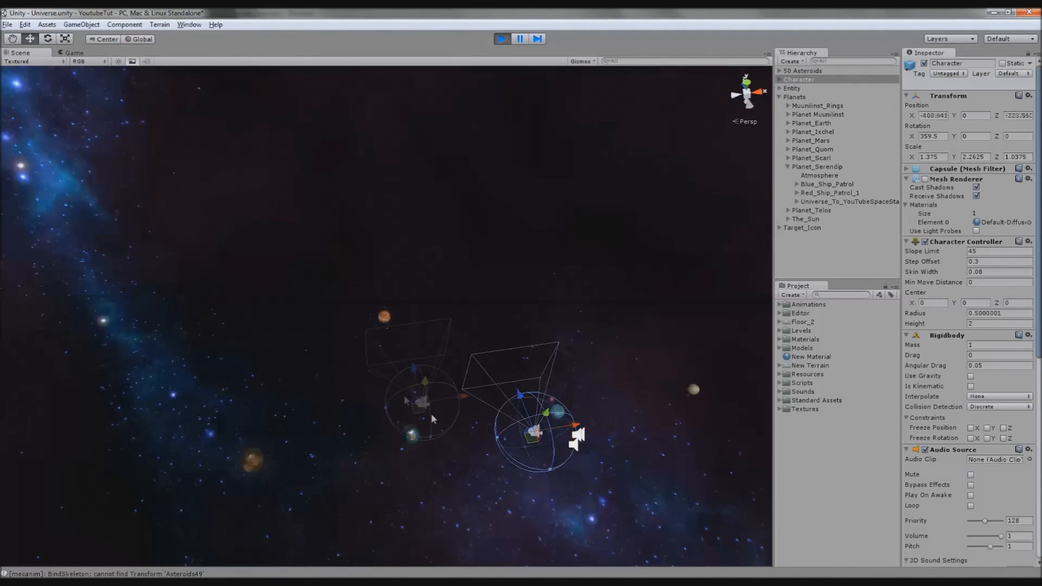
left_click_drag(573, 440, 390, 364)
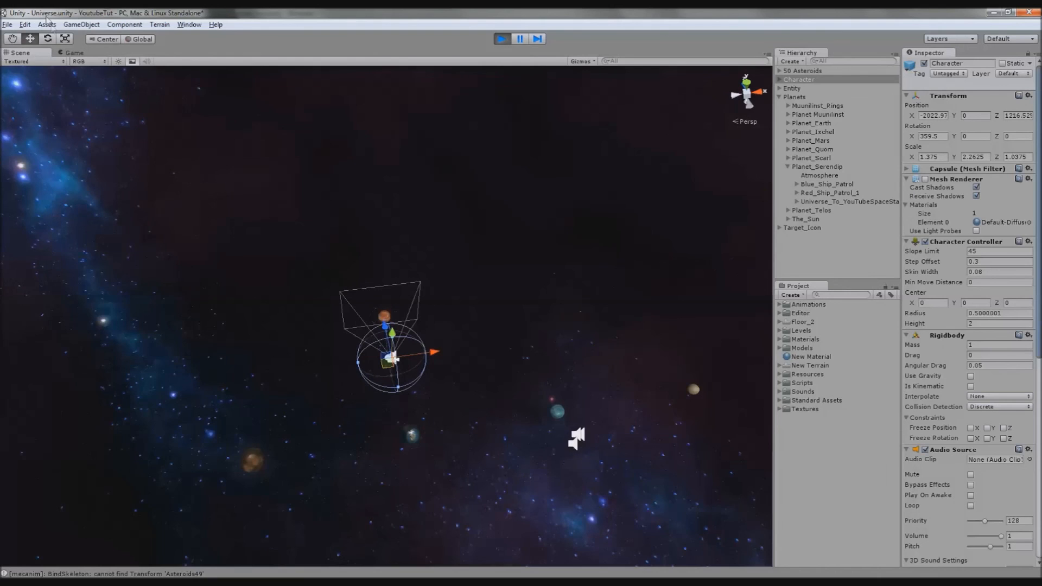
Fly the player toward and around the ringed planet in the Game view, then stop the run.
left_click(73, 52)
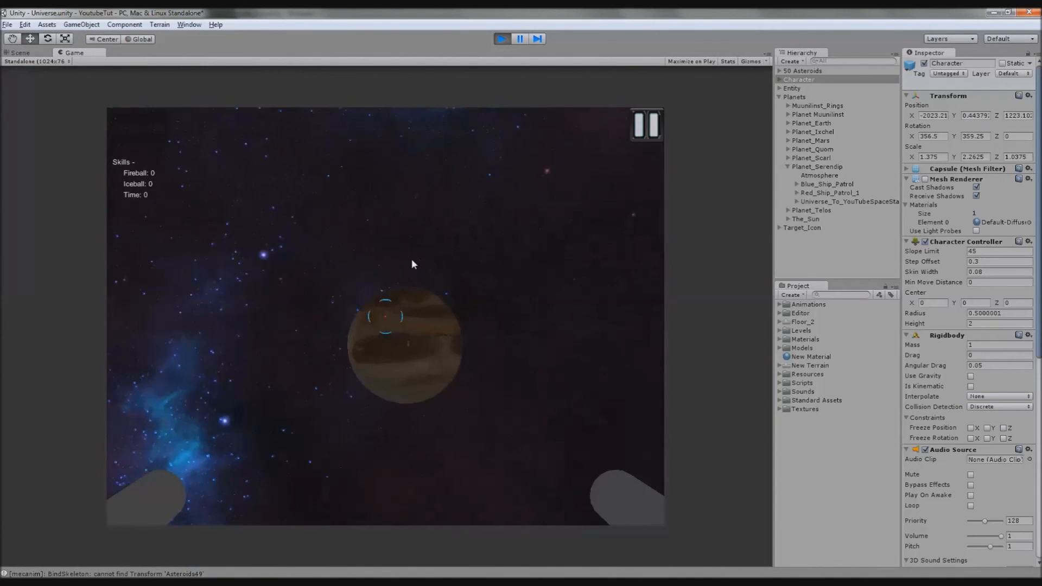
key("w")
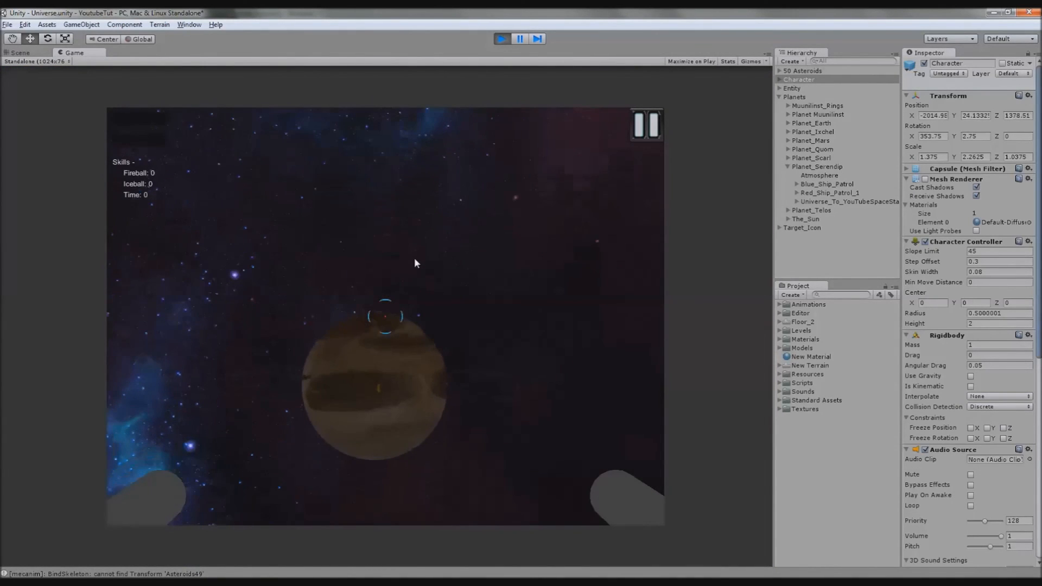
key("w")
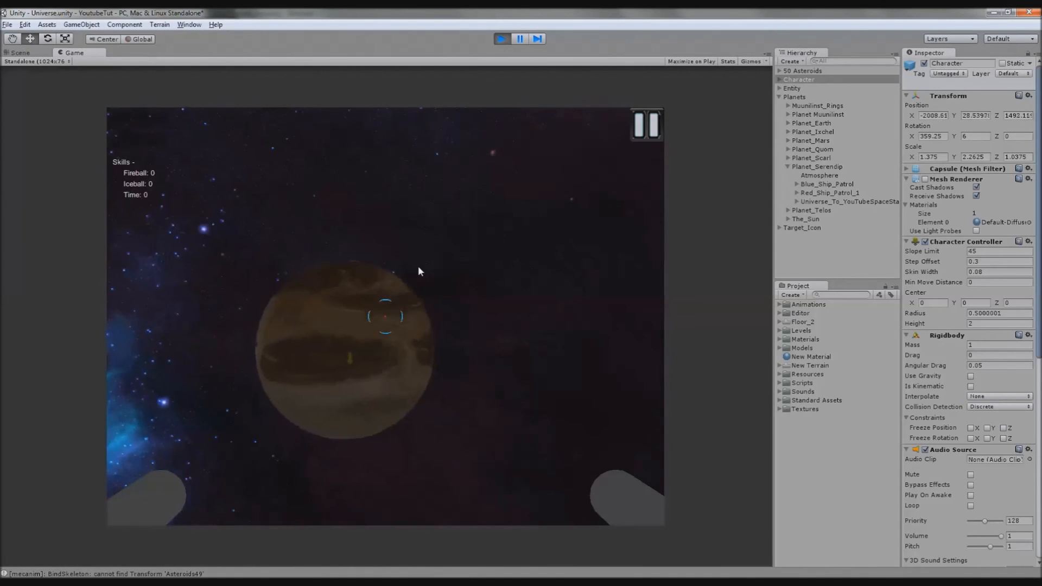
key("w")
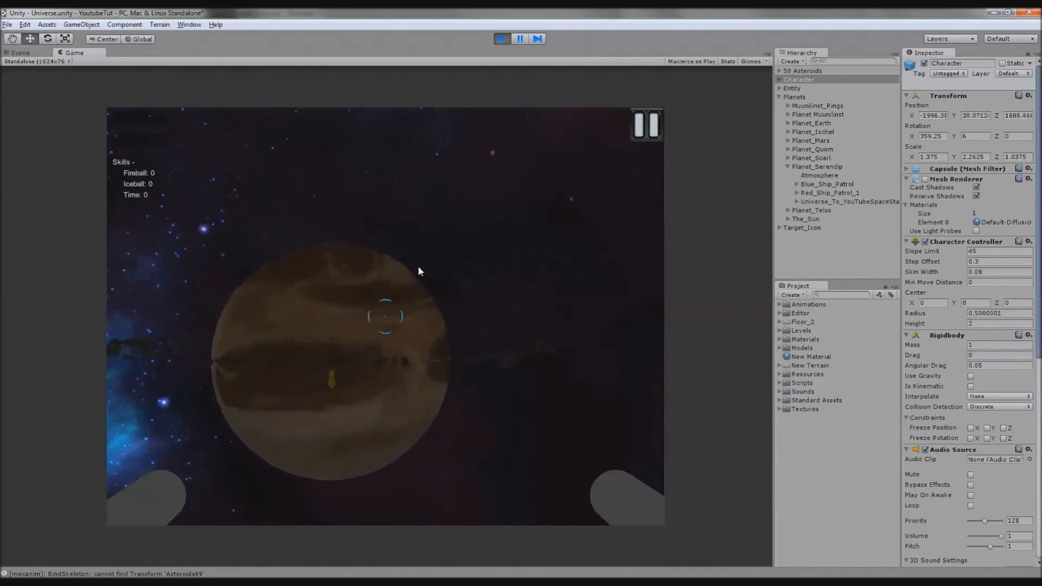
key("w")
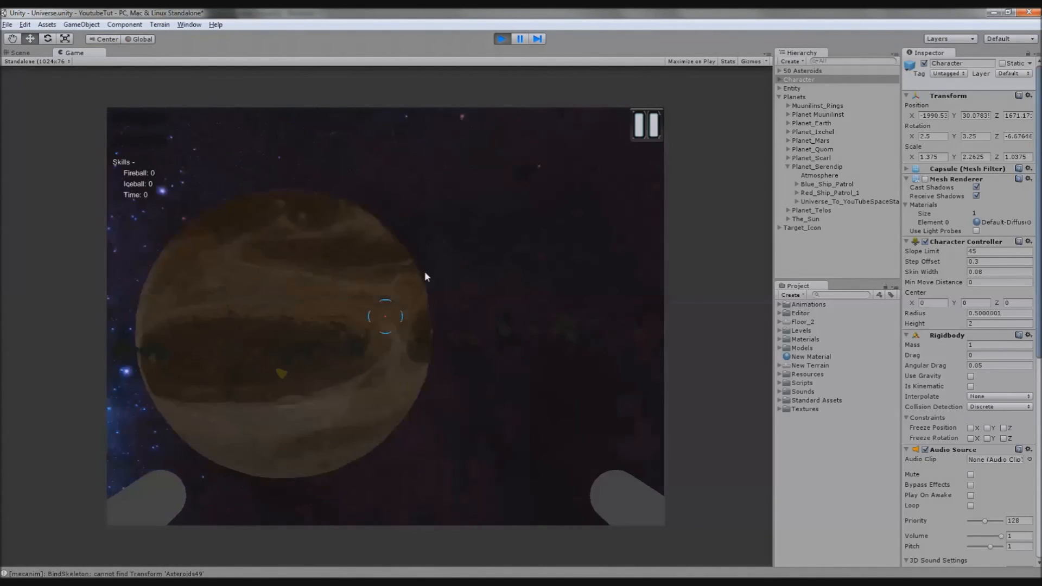
key("w")
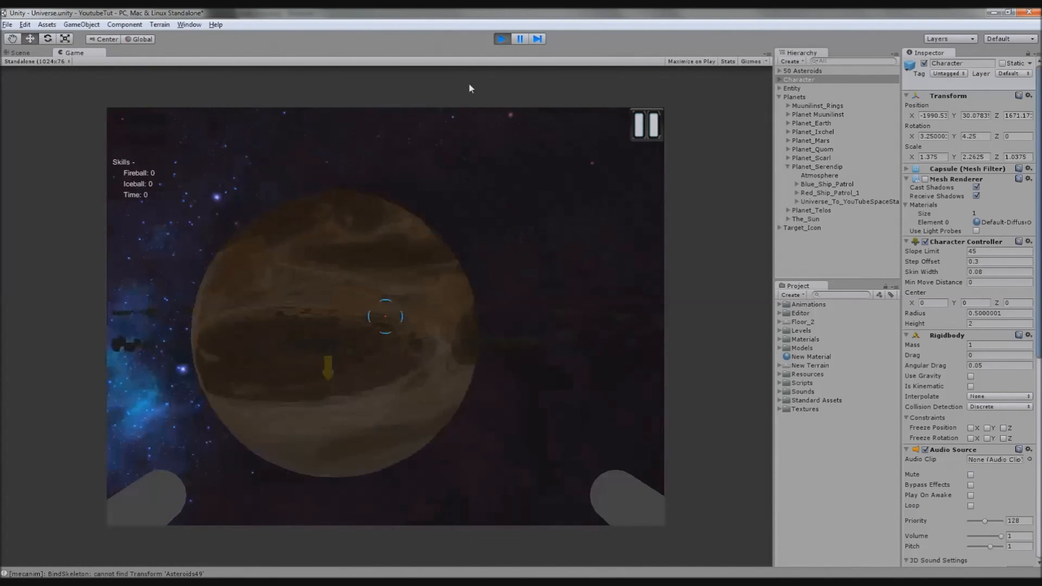
left_click(501, 38)
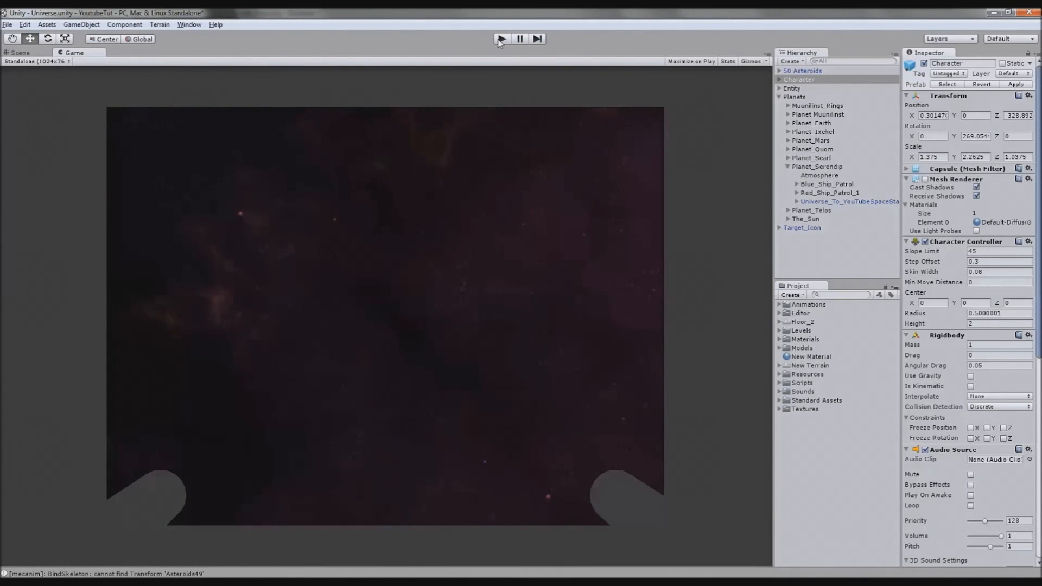
Give random_speed a default value and add an empty Start function below the declarations, saving.
key("alt+Tab")
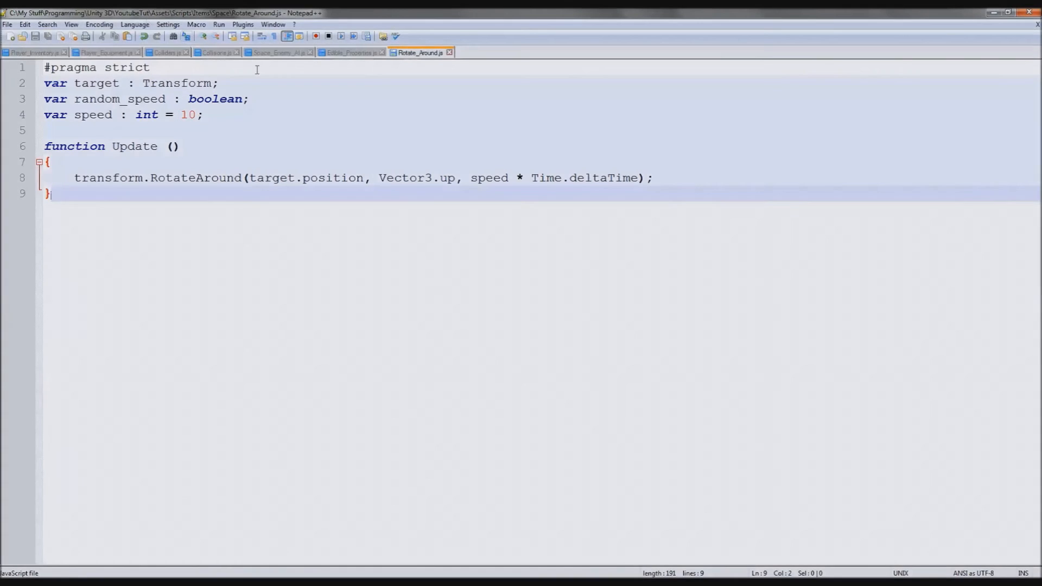
left_click(243, 99)
type("= trui")
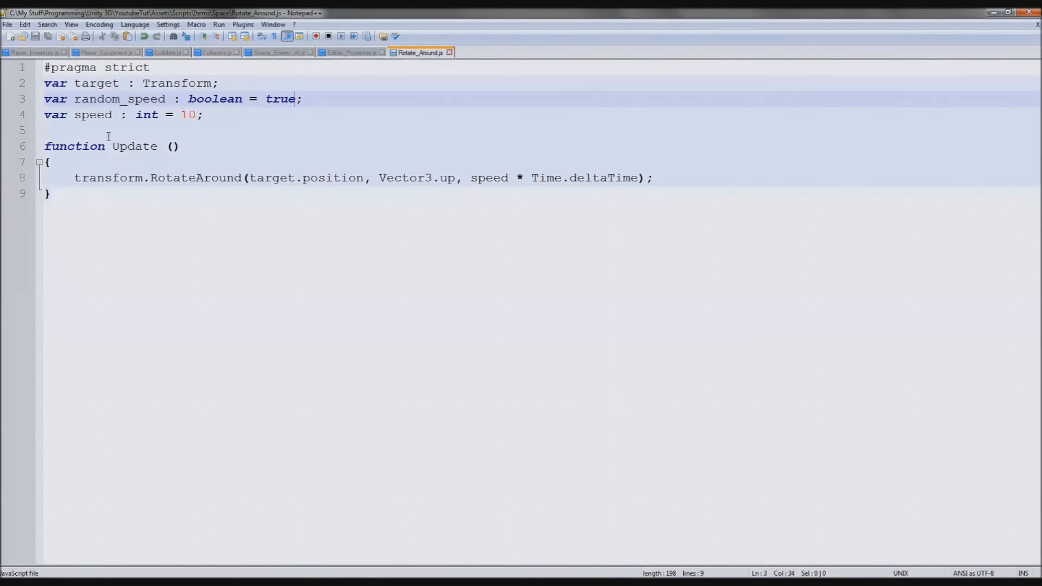
left_click(249, 115)
key("Return")
key("Return")
type("fucntion")
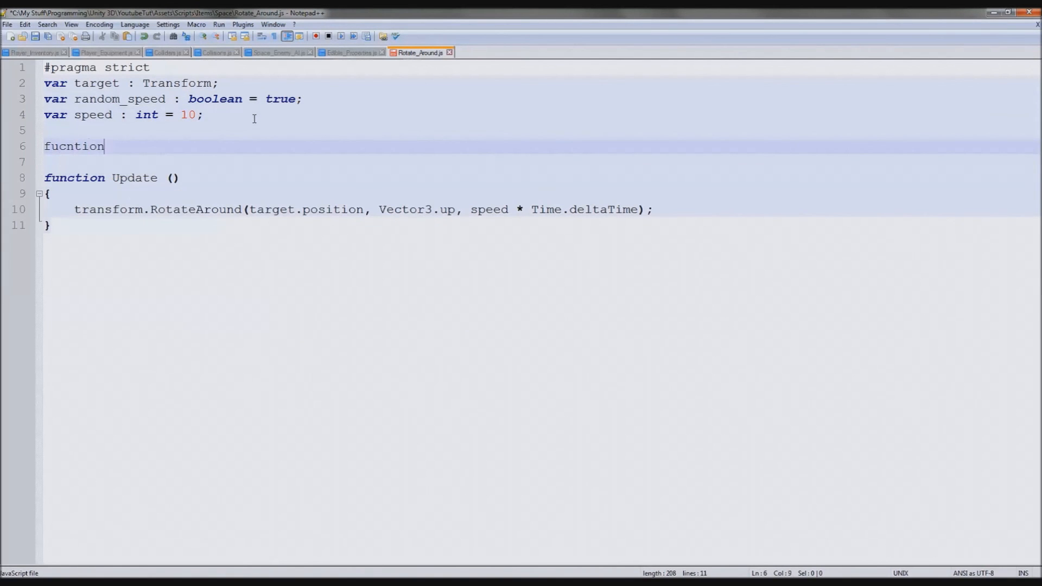
key("BackSpace")
key("BackSpace")
type("n")
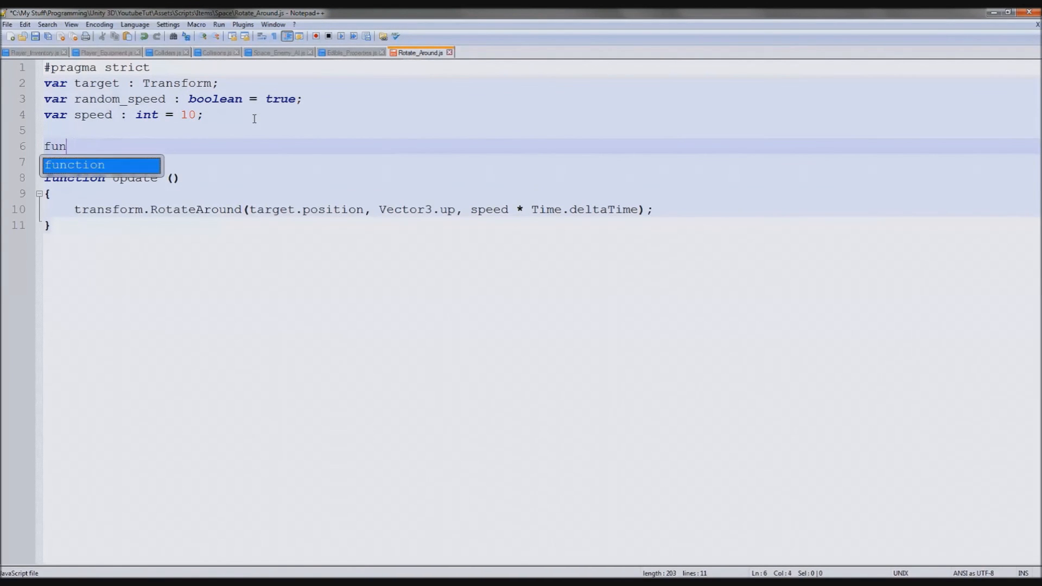
type("ction St")
type("()")
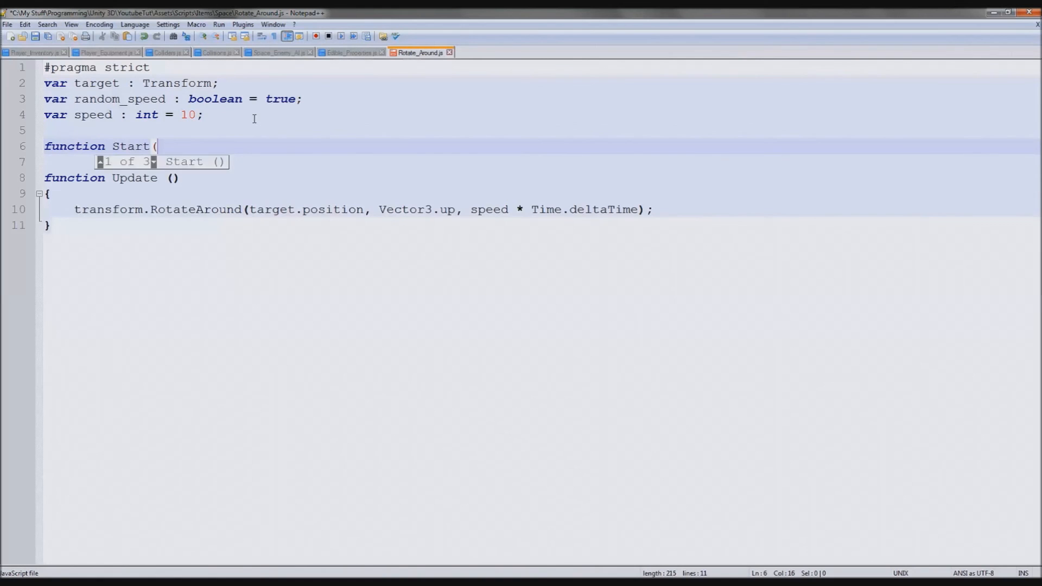
key("Return")
type("{")
key("Return")
key("Return")
type("}")
key("Up")
key("Tab")
key("ctrl+s")
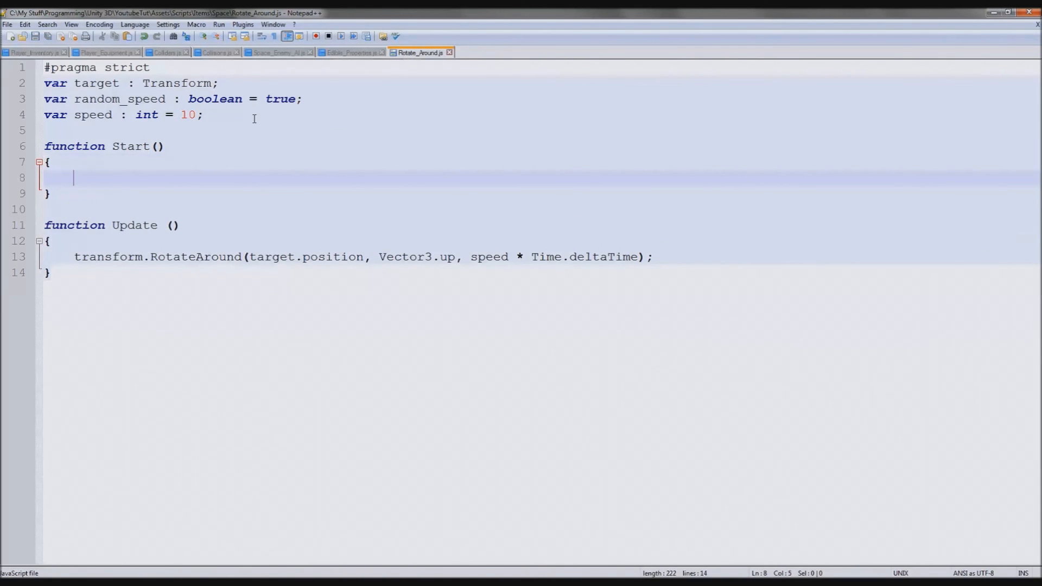
Add an if (random_speed) block with braces inside Start and save.
left_click(114, 115)
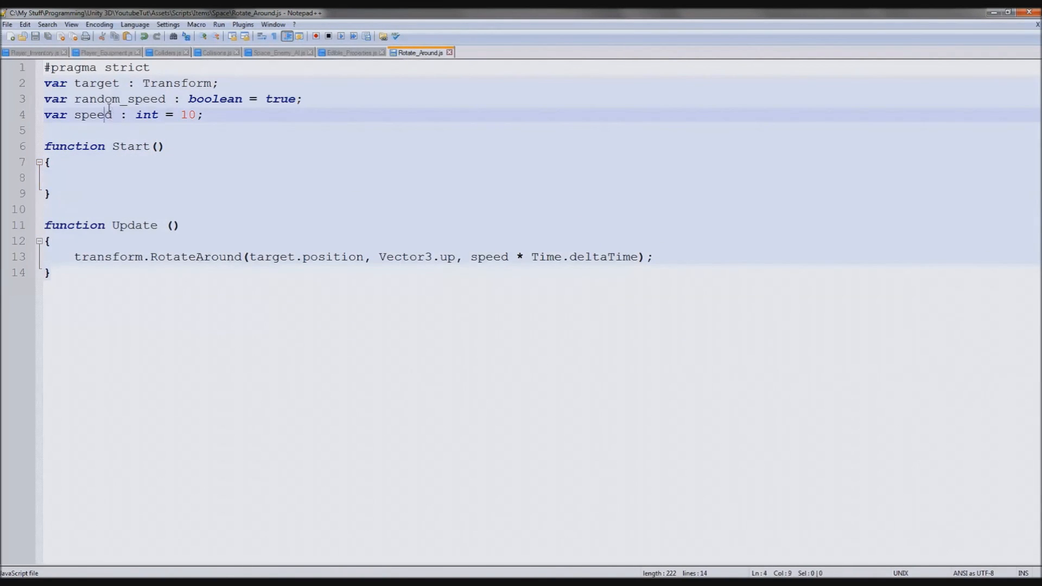
double_click(94, 115)
double_click(122, 98)
key("ctrl+c")
left_click(114, 179)
key("ctrl+v")
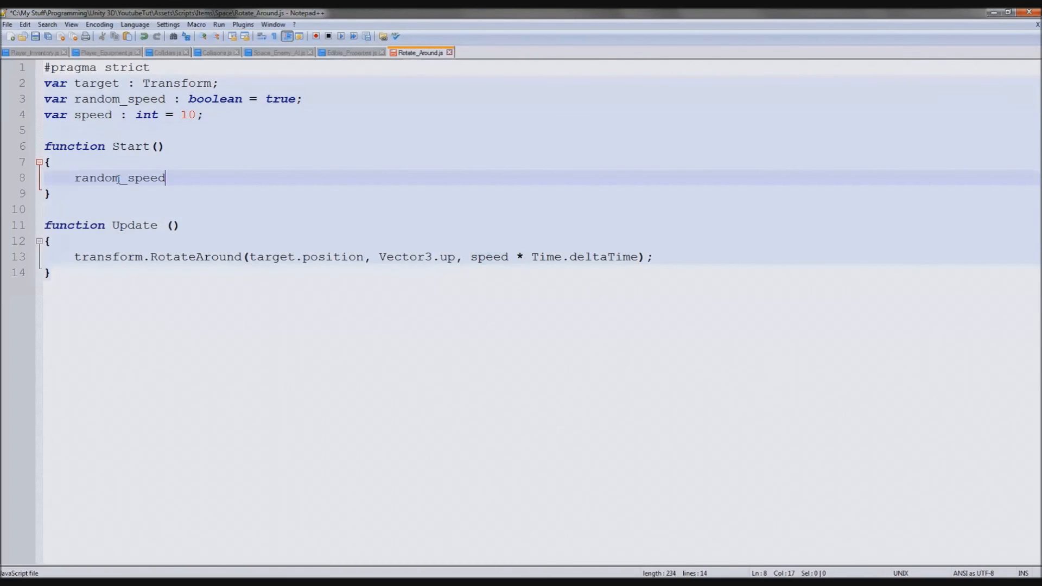
key("Home")
type("if (")
key("End")
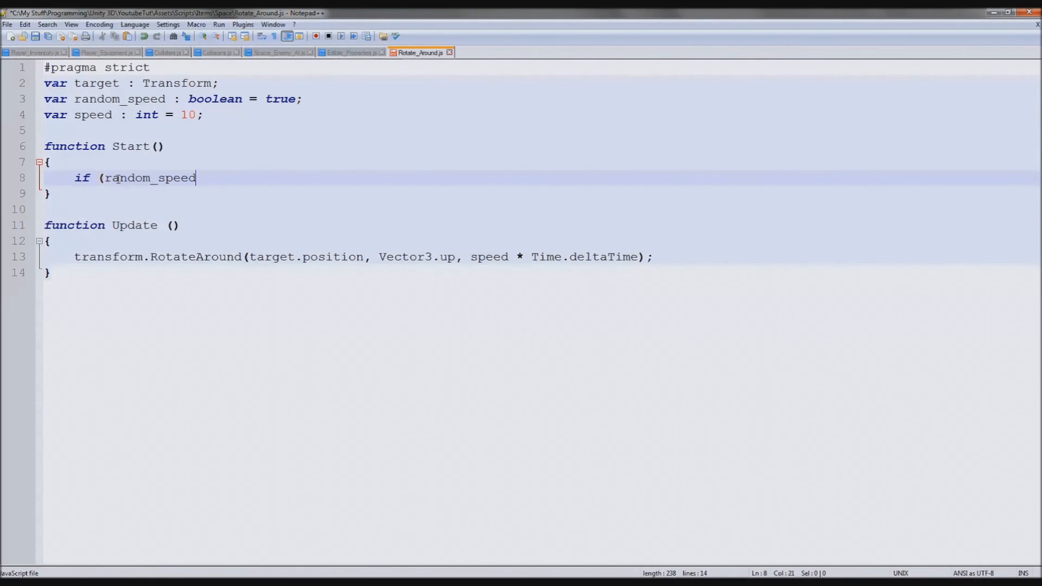
type("== true)")
key("Return")
type("{")
key("Return")
key("Return")
type("}")
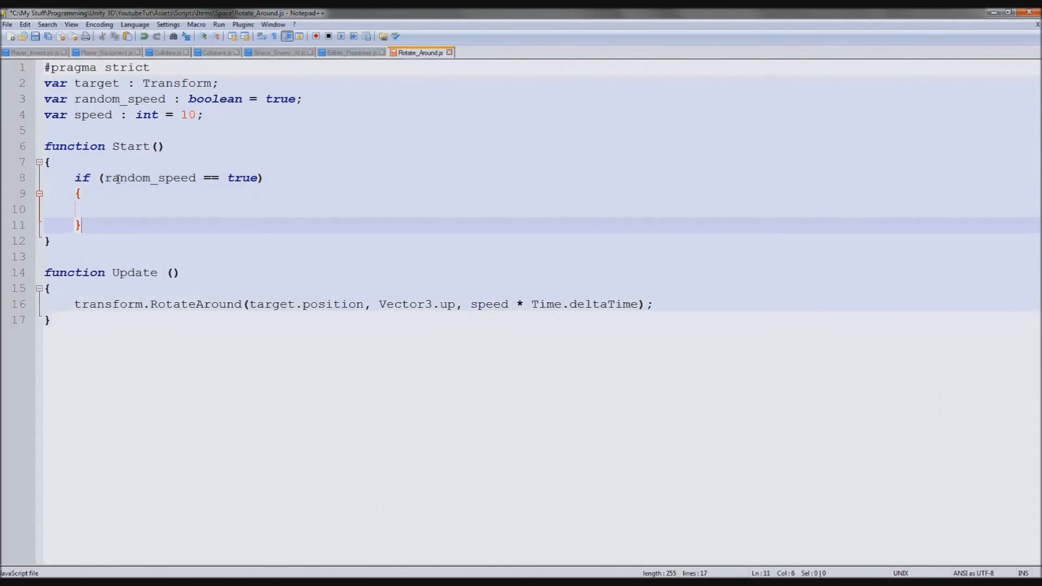
key("Up")
key("ctrl+s")
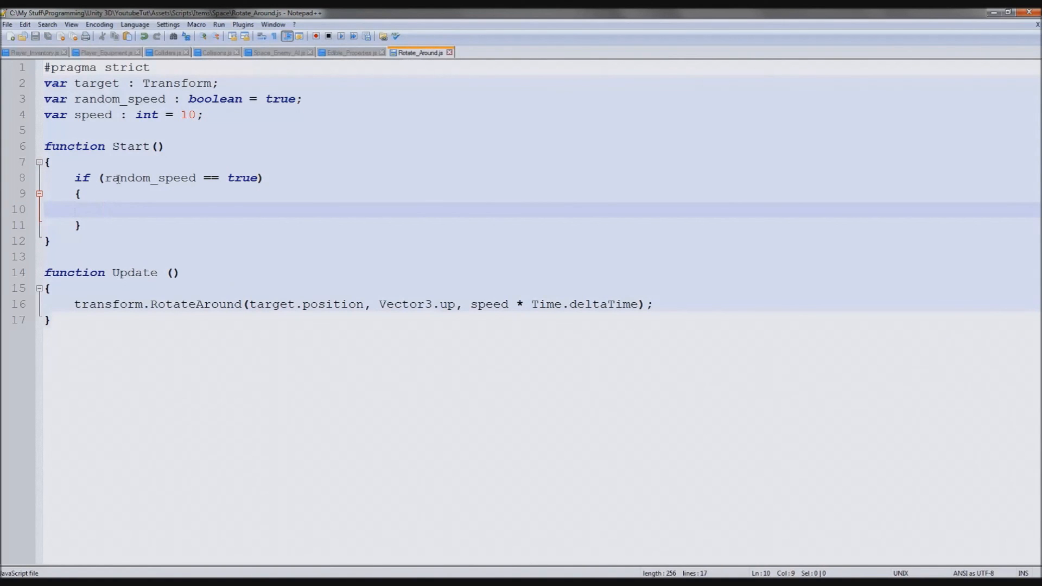
type("var ")
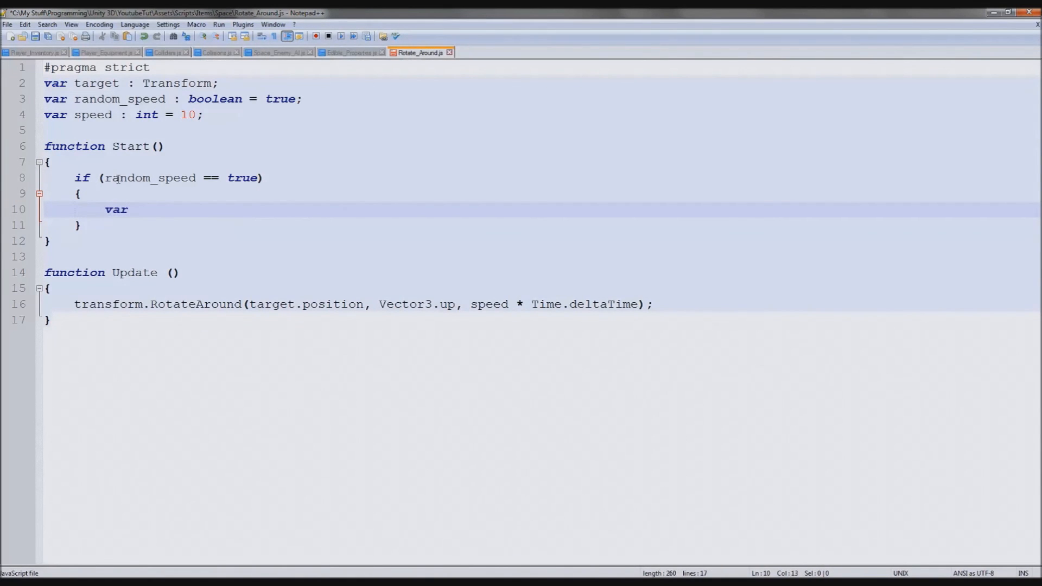
type("rand_speed = ")
type("R")
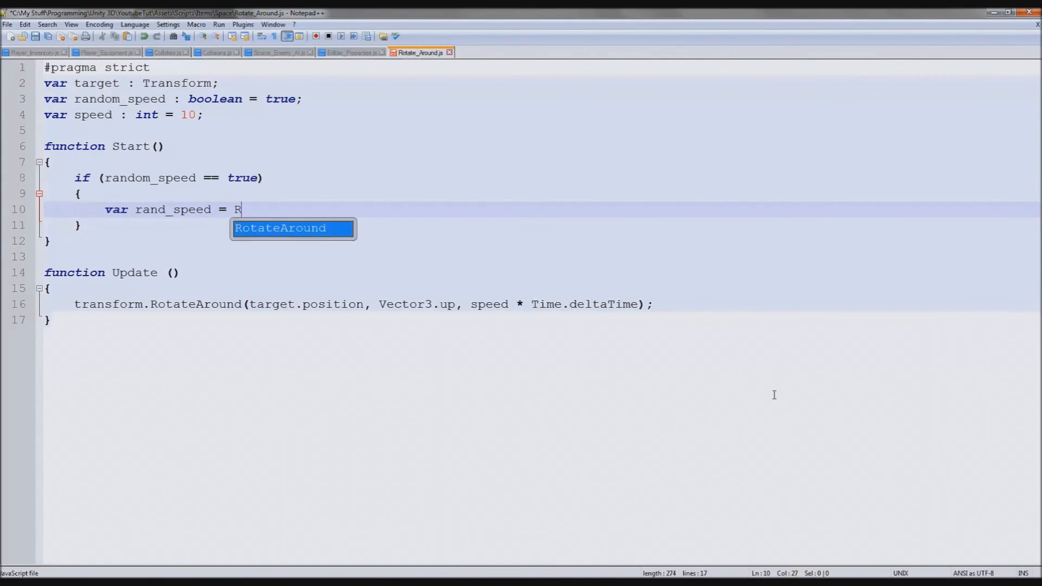
type("andom.r")
Inside the if, set rand_speed from Random.Range(1, 30) and assign speed = rand_speed, then save.
key("BackSpace")
type("Range")
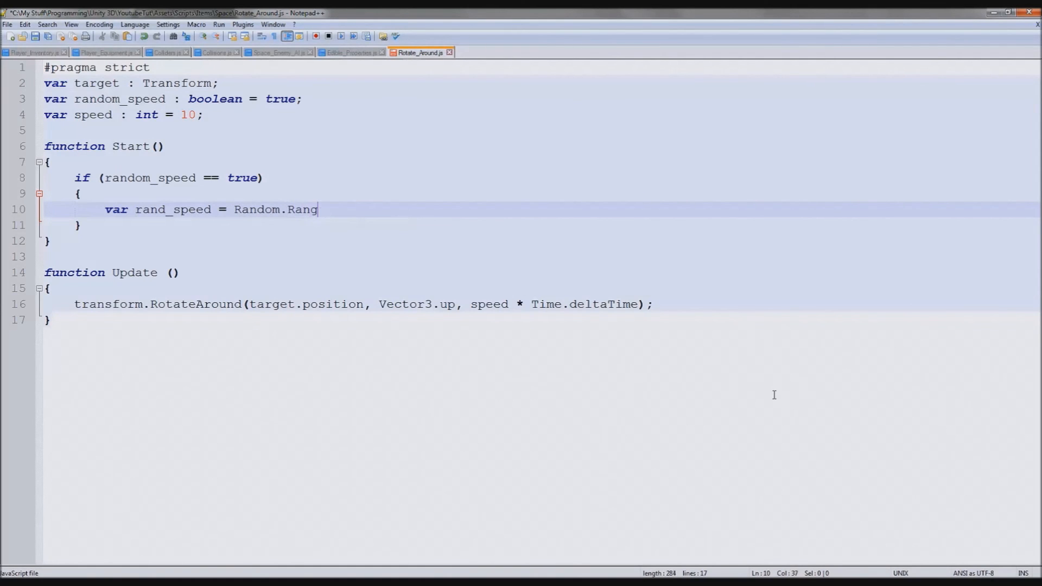
type("(1")
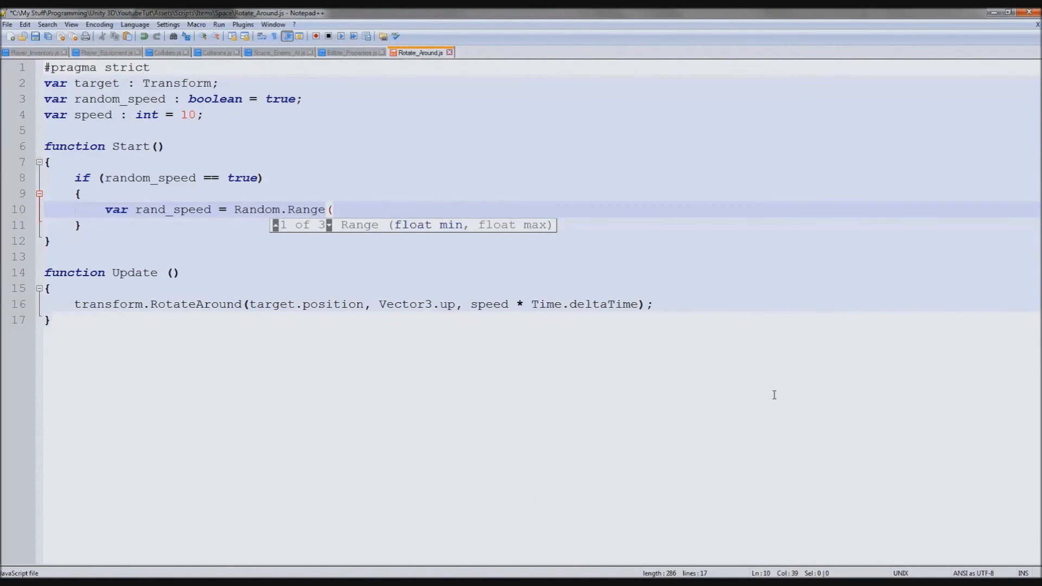
type(", 30")
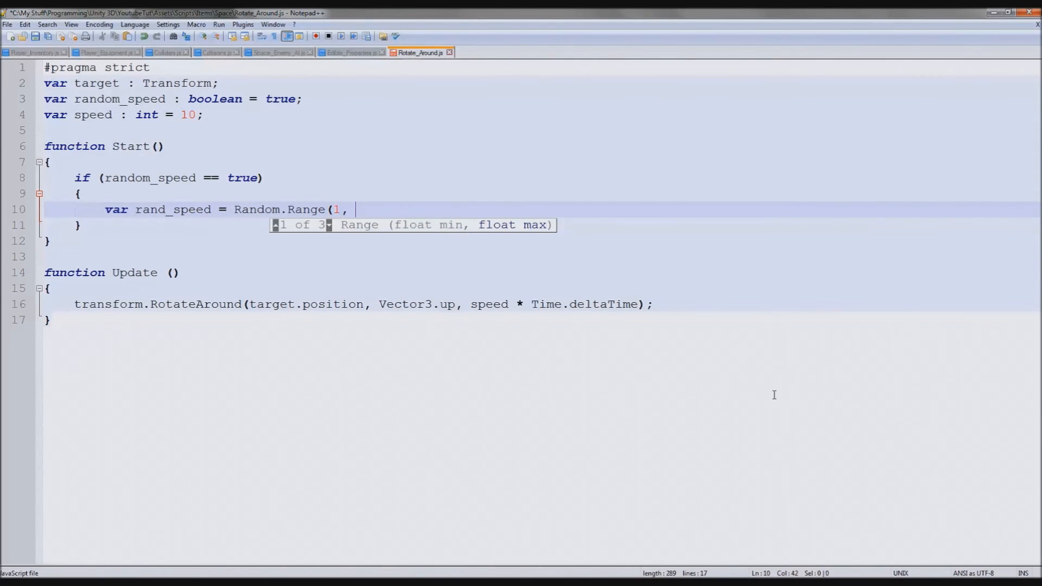
type(");")
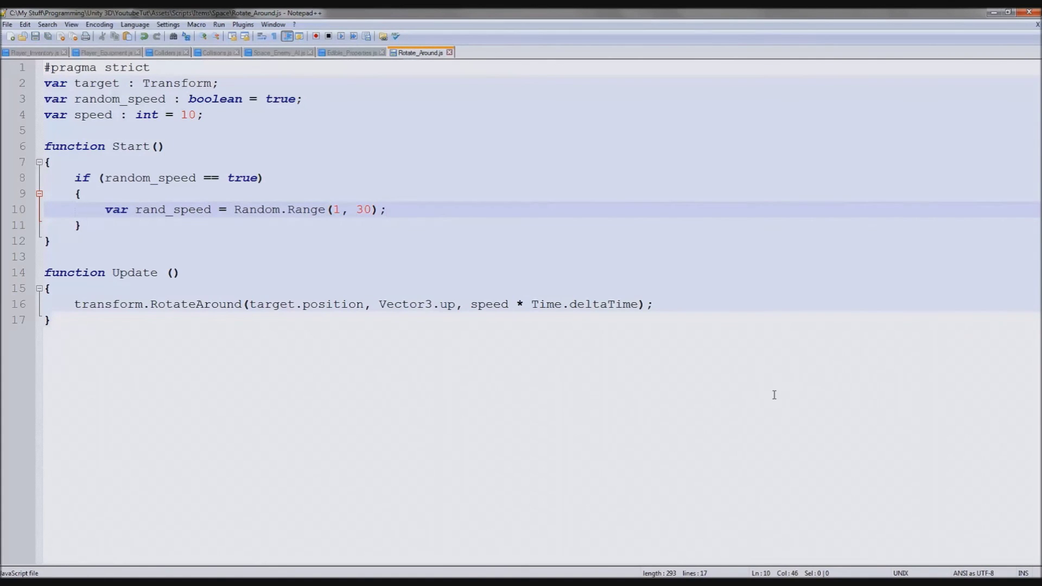
key("Return")
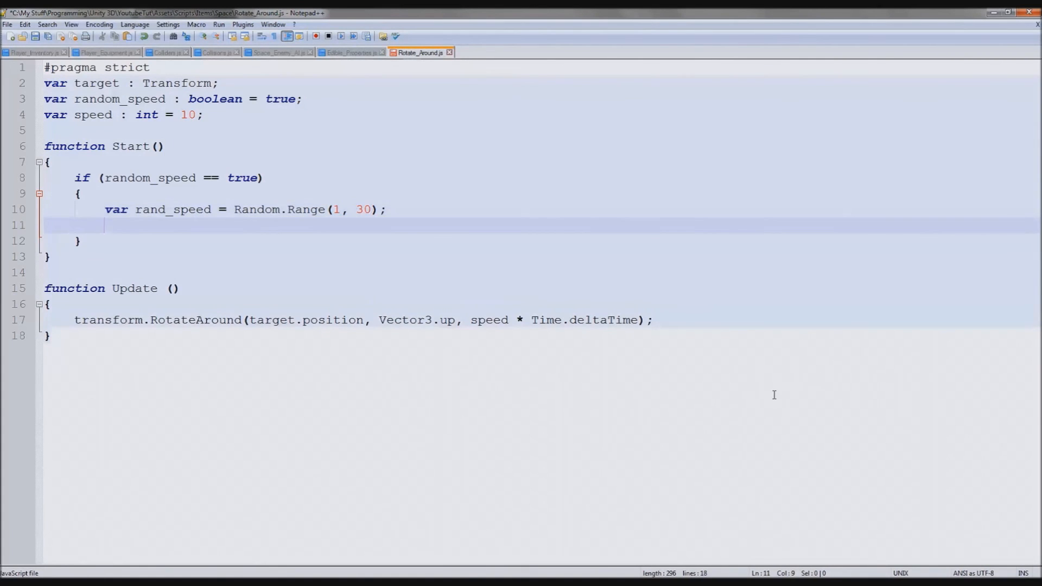
double_click(86, 115)
left_click(143, 230)
key("ctrl+v")
double_click(175, 209)
key("ctrl+c")
left_click(220, 226)
key("ctrl+v")
type(";")
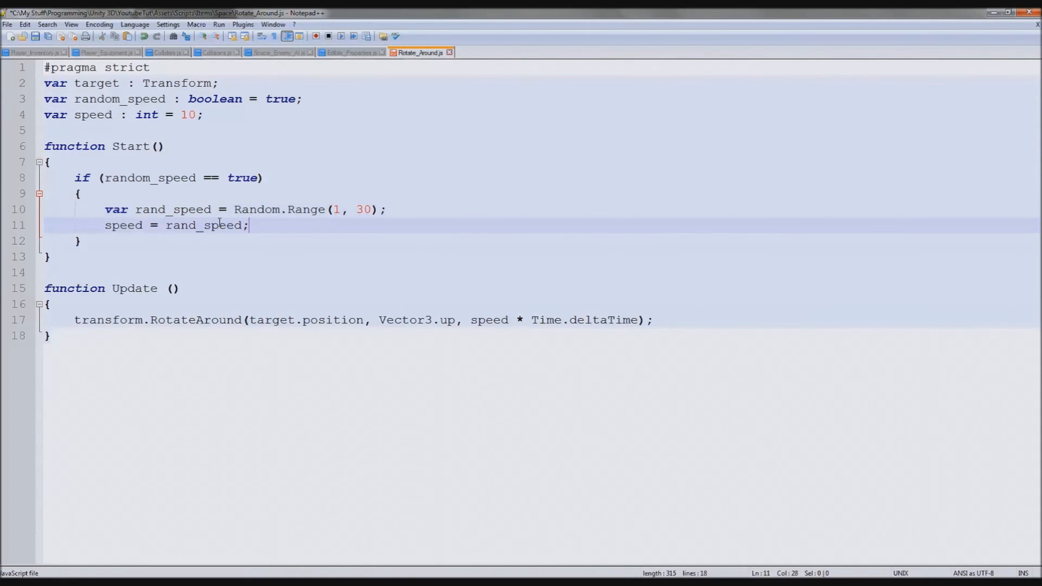
key("ctrl+s")
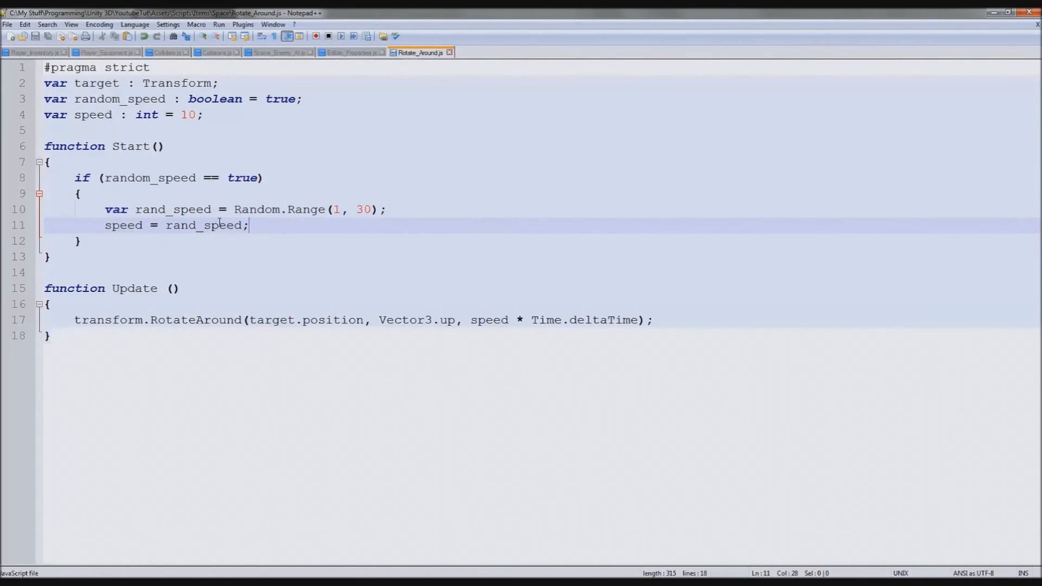
Dock the Game view below Scene, center the orange planet in the Scene view and run the game.
key("alt+Tab")
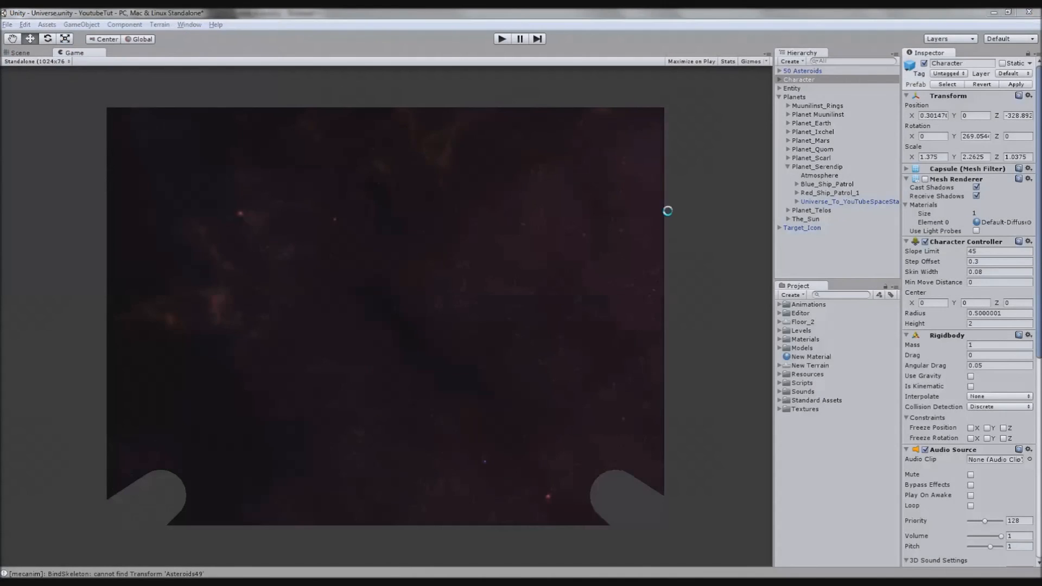
left_click(21, 52)
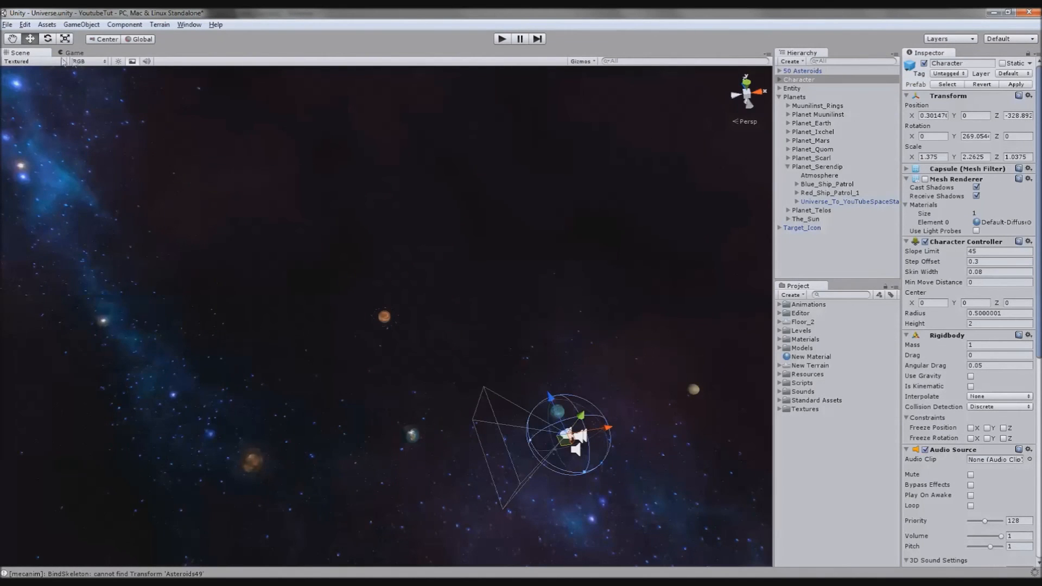
left_click_drag(72, 53, 403, 537)
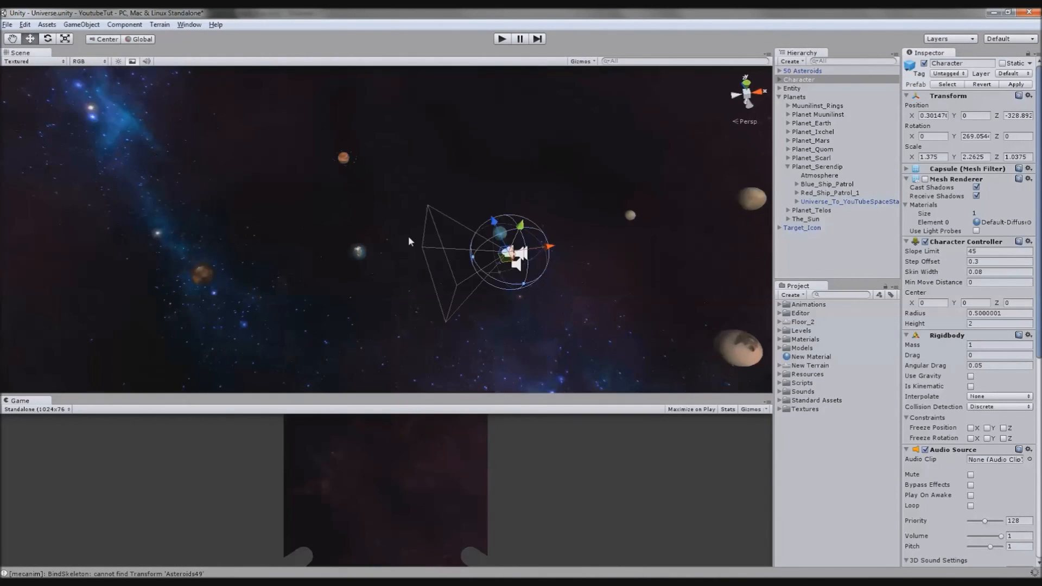
scroll(465, 266, "up", 5)
middle_click_drag(508, 362, 491, 289)
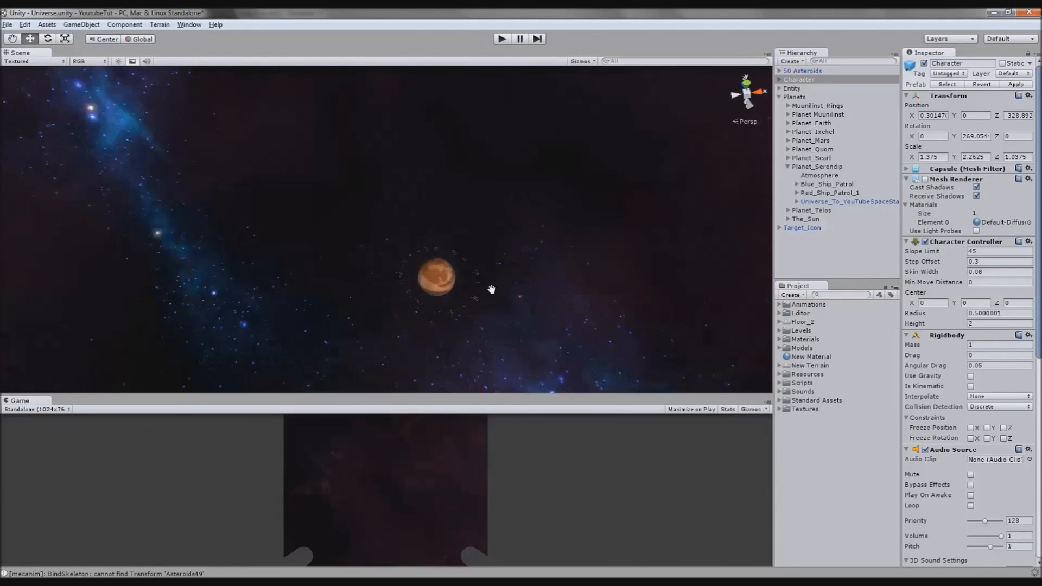
scroll(448, 253, "up", 6)
mouse_move(448, 253)
middle_mouse_down()
mouse_move(482, 309)
mouse_move(477, 293)
middle_mouse_up()
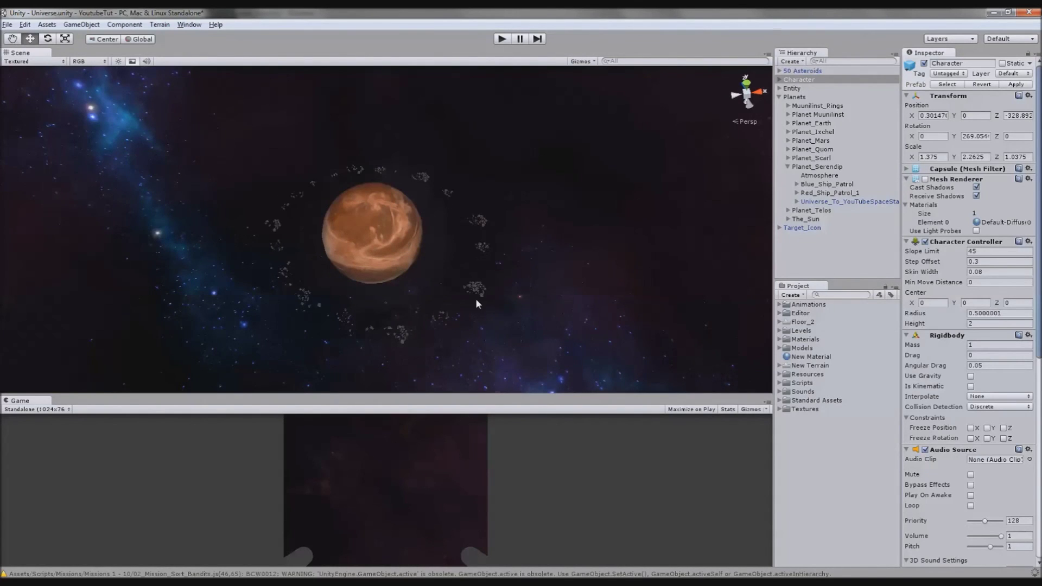
left_click(503, 38)
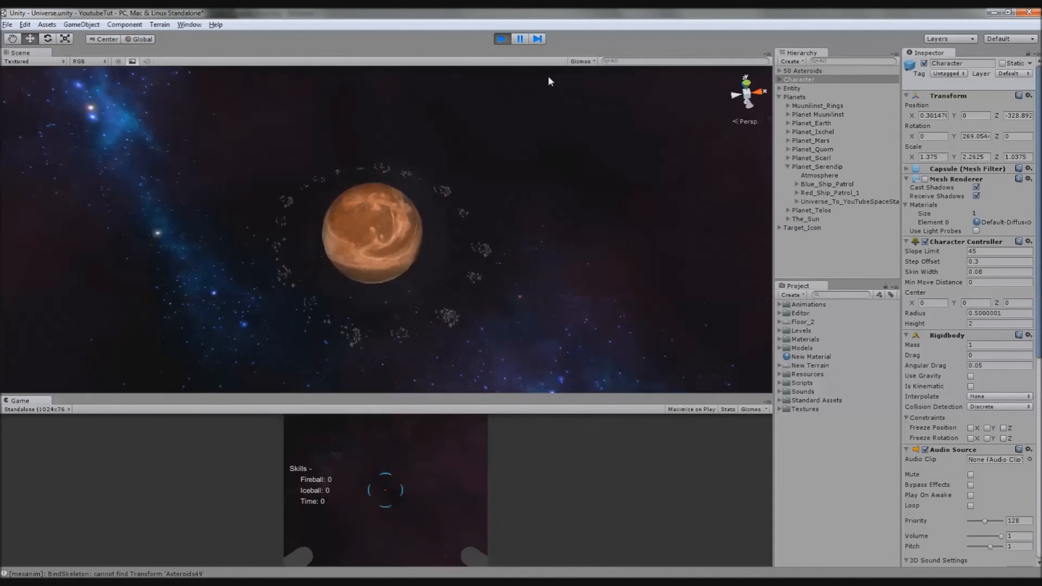
scroll(403, 247, "up", 1)
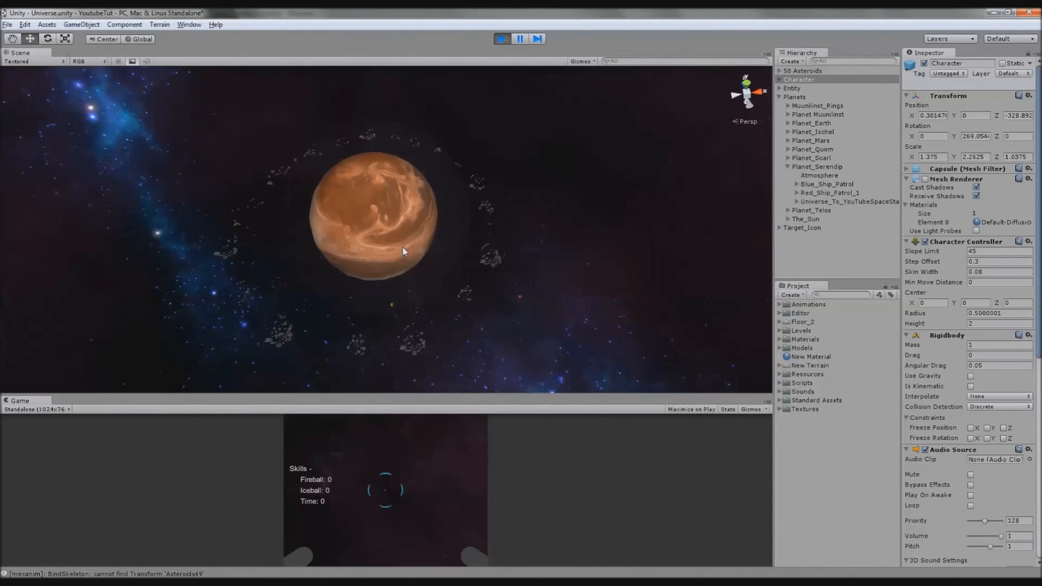
Stop play mode and multi-select the asteroid objects via a hierarchy search for 'aste'.
key("ctrl+p")
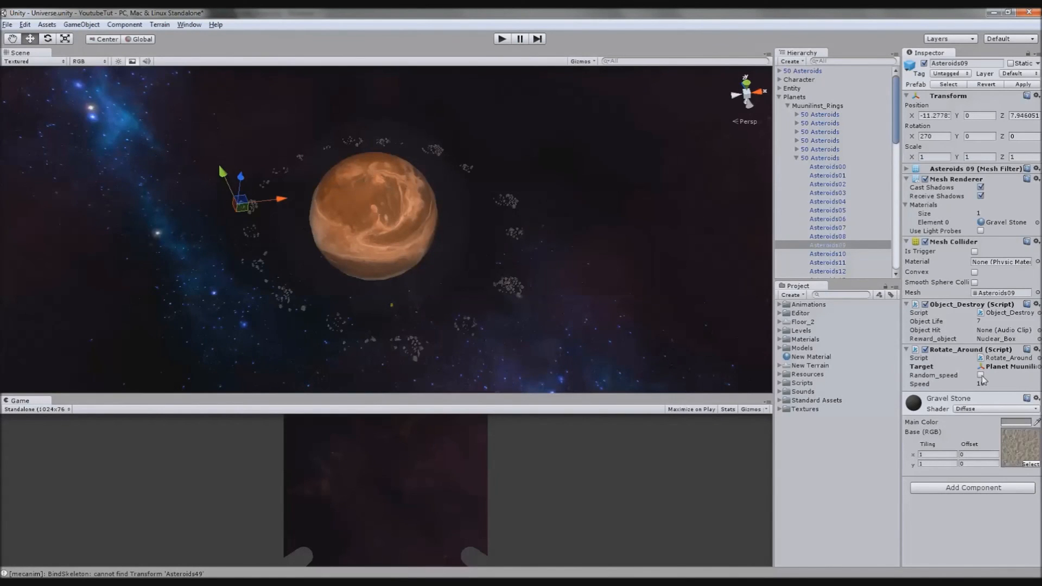
left_click(823, 61)
type("aste")
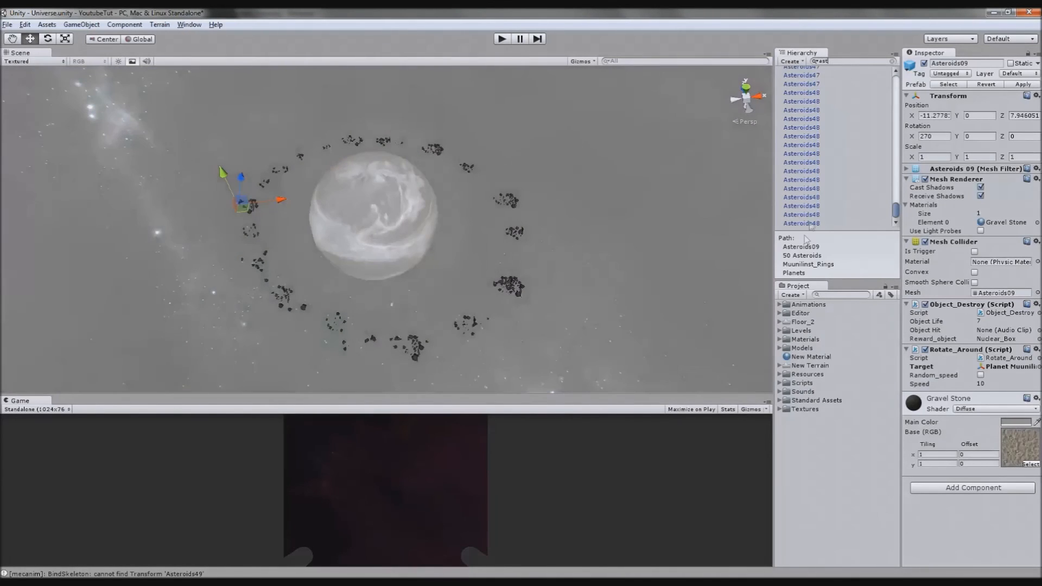
left_click(807, 223)
scroll(823, 180, "up", 10)
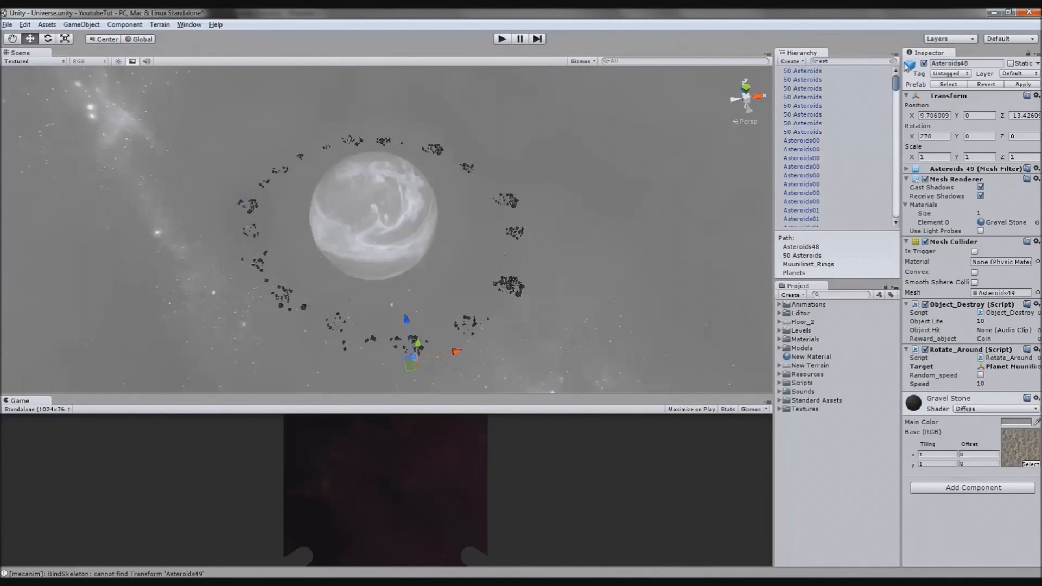
left_click(815, 140, "shift")
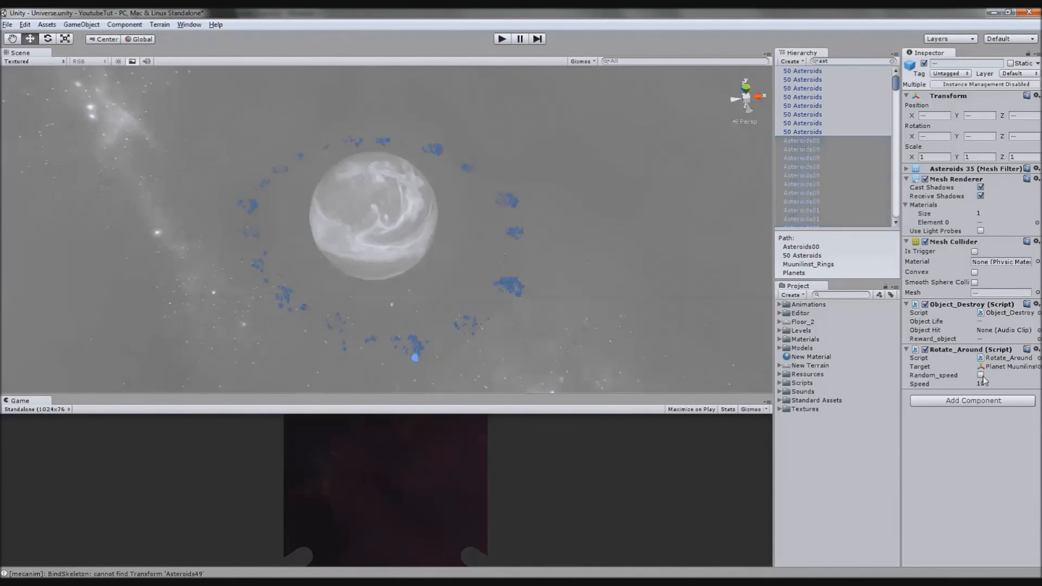
left_click(802, 132)
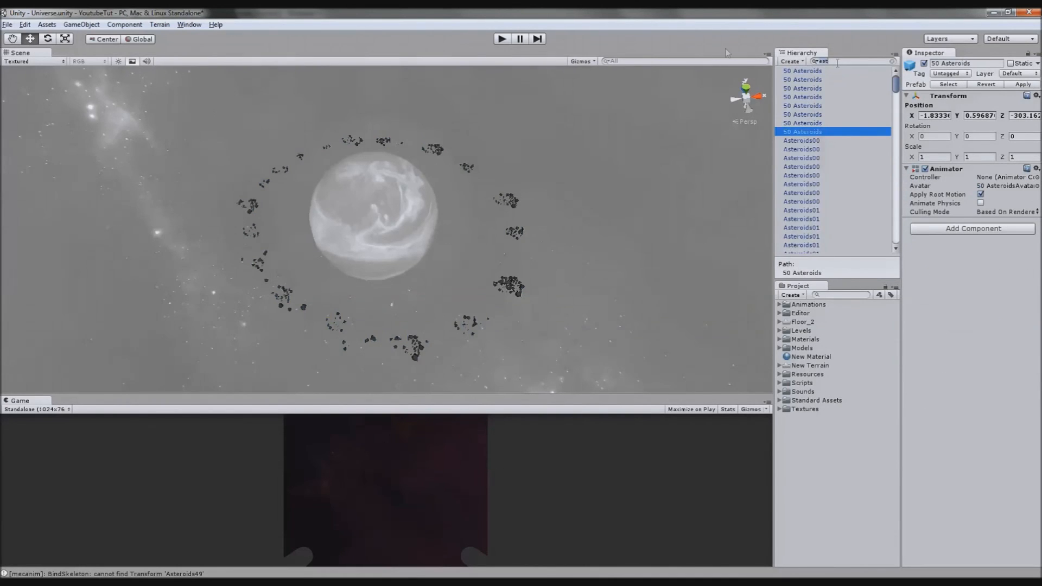
Clear the hierarchy search and collapse the Planets group.
key("Escape")
left_click(780, 96)
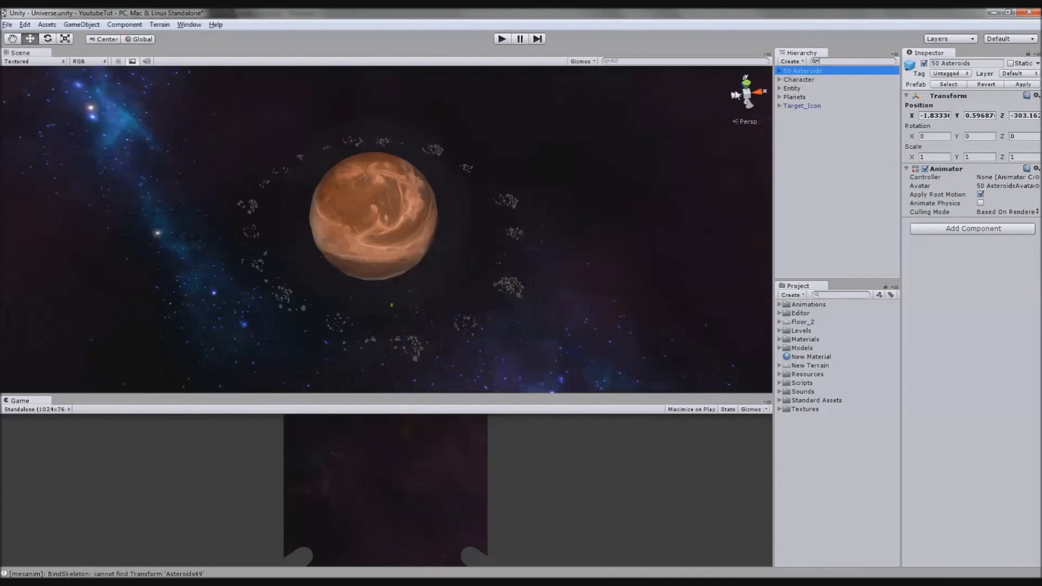
Run the game and orbit the Scene camera to watch the asteroid ring circle Muunilinst.
left_click(503, 38)
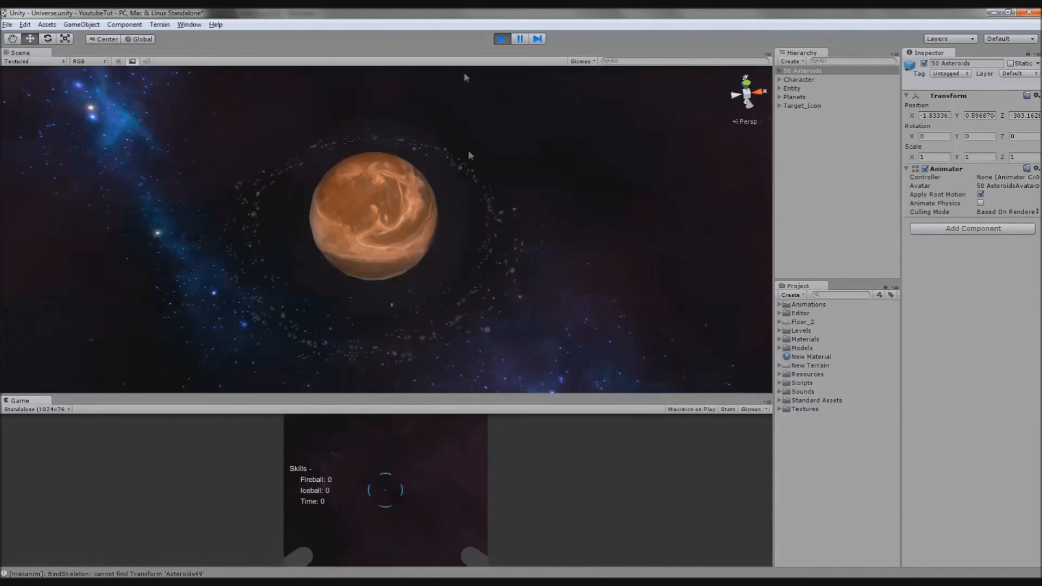
mouse_move(565, 239)
left_mouse_down("alt")
mouse_move(481, 199)
mouse_move(423, 229)
mouse_move(365, 198)
mouse_move(547, 227)
left_mouse_up("alt")
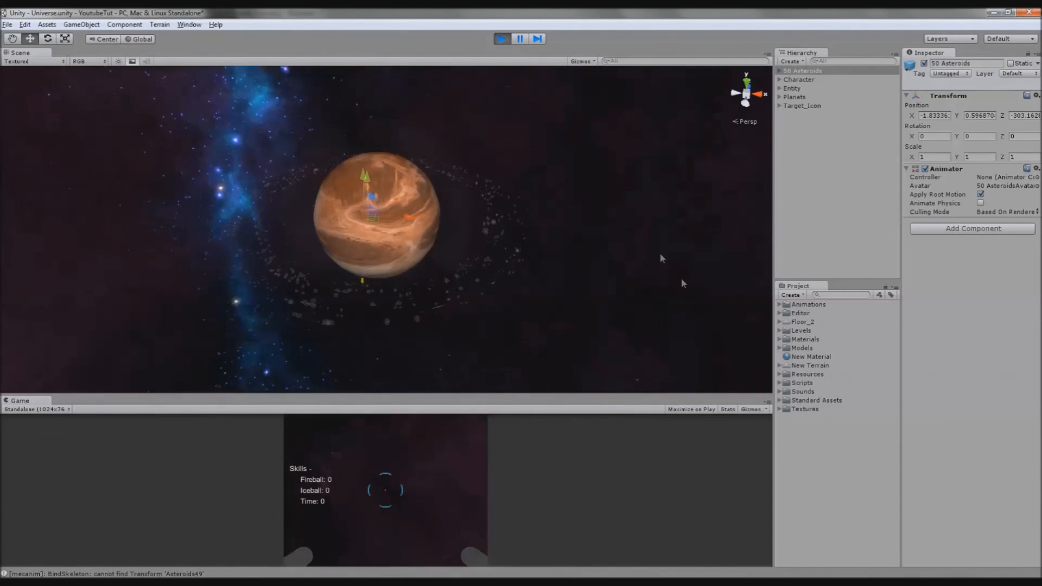
left_click(682, 277)
mouse_move(711, 204)
left_mouse_down("alt")
mouse_move(724, 242)
mouse_move(451, 317)
mouse_move(503, 342)
left_mouse_up("alt")
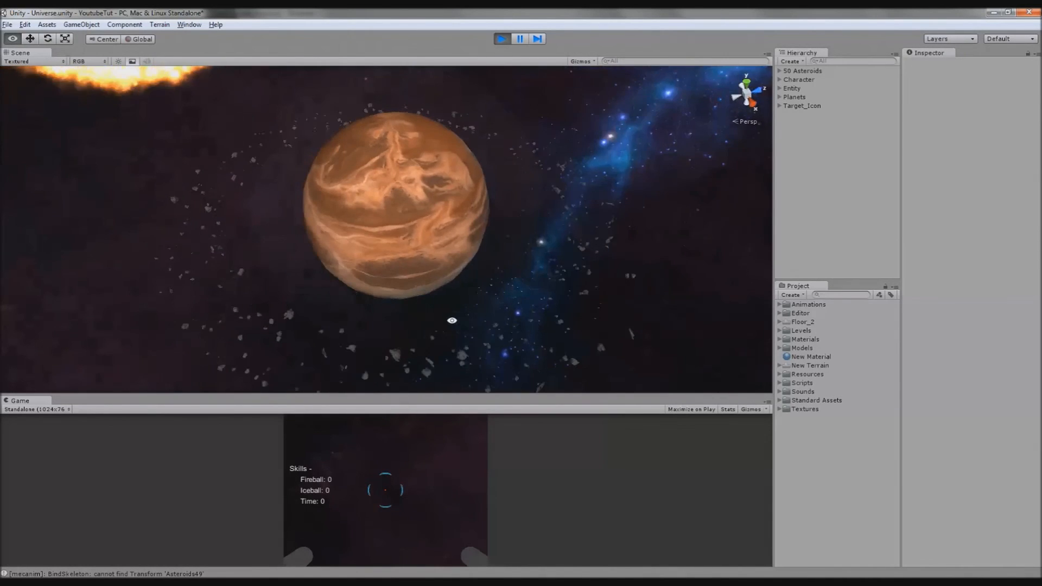
scroll(504, 342, "down", 3)
scroll(504, 341, "down", 2)
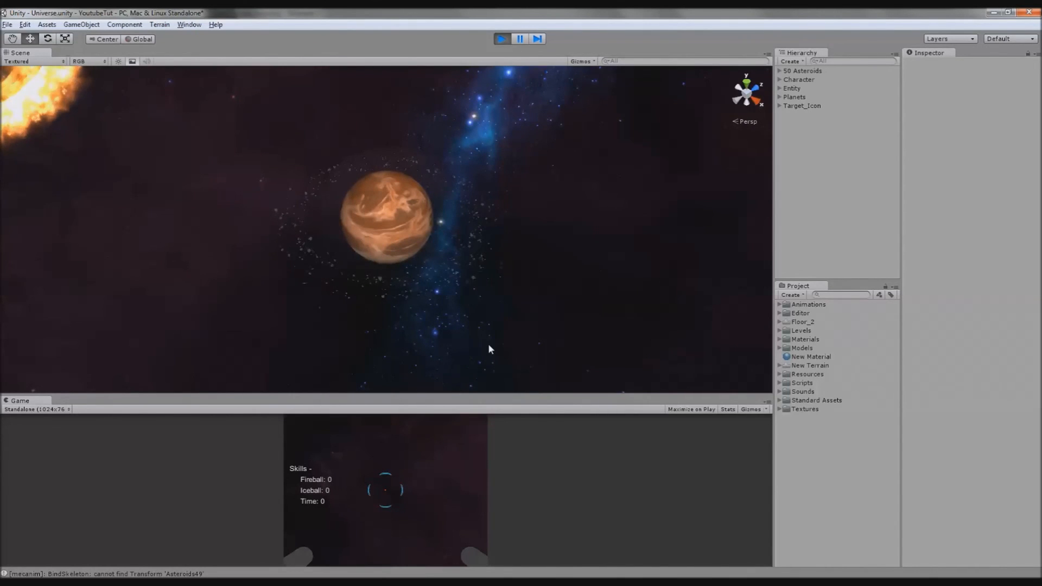
mouse_move(534, 280)
left_mouse_down("alt")
mouse_move(680, 249)
mouse_move(685, 289)
left_mouse_up("alt")
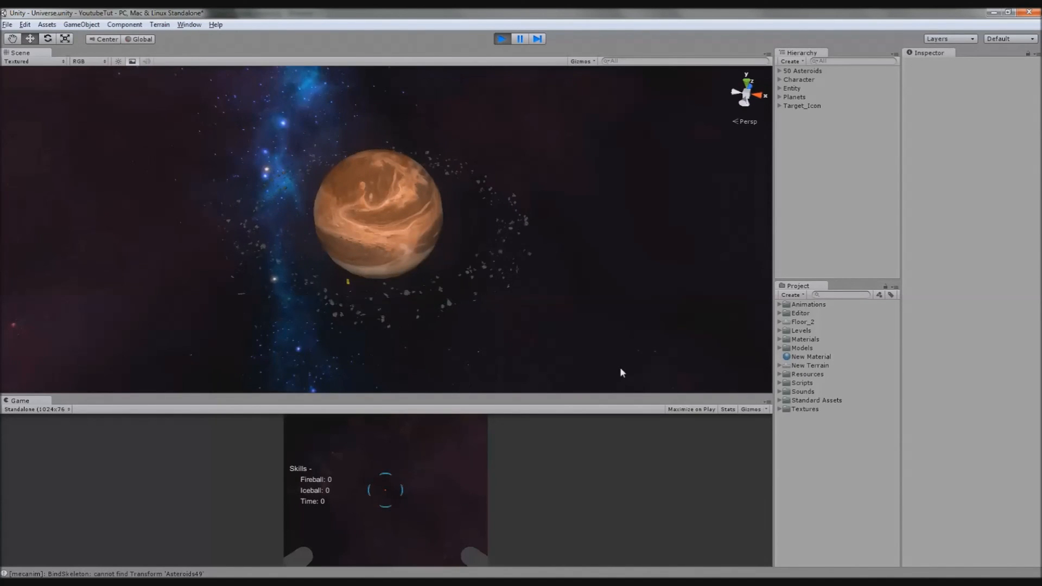
Stop the game and dock the Game view as a tab beside the Scene view.
left_click(501, 39)
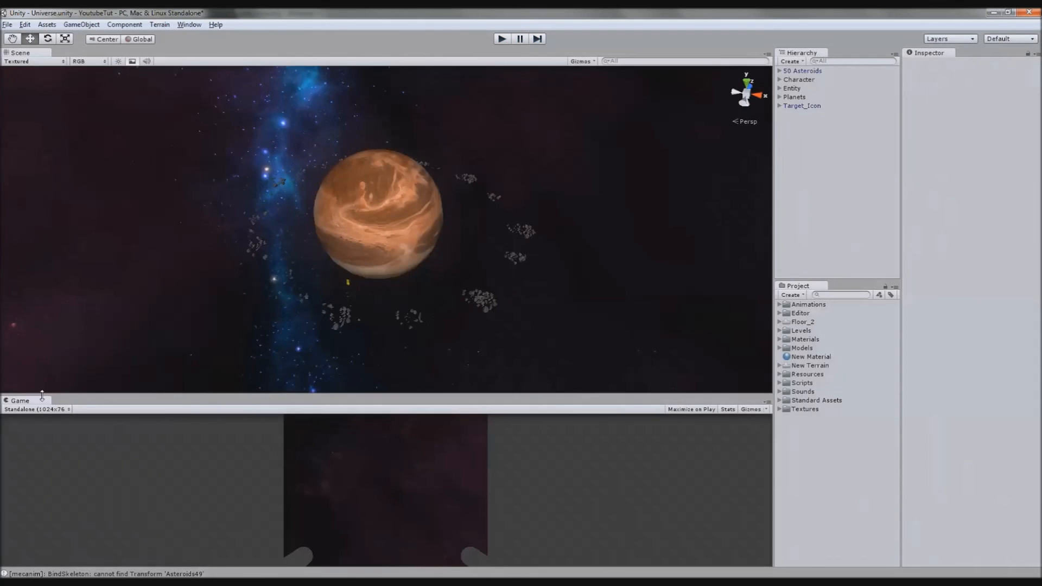
left_click_drag(21, 400, 34, 53)
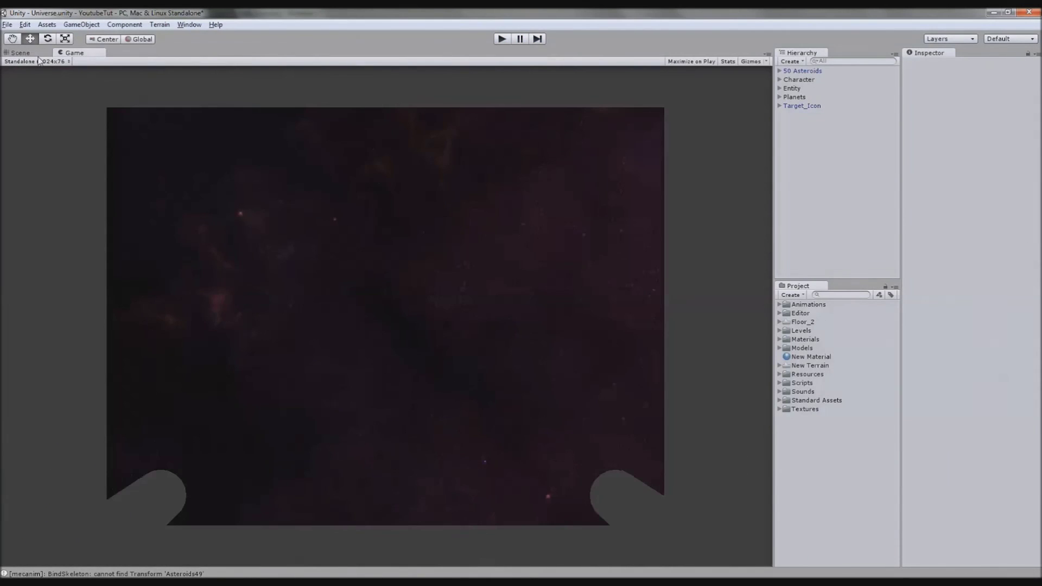
left_click(23, 53)
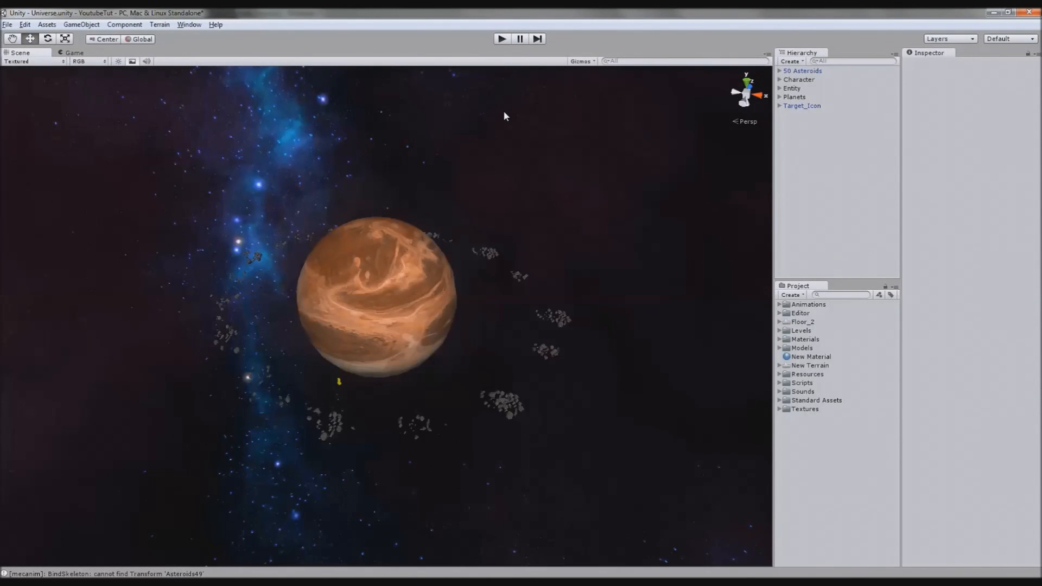